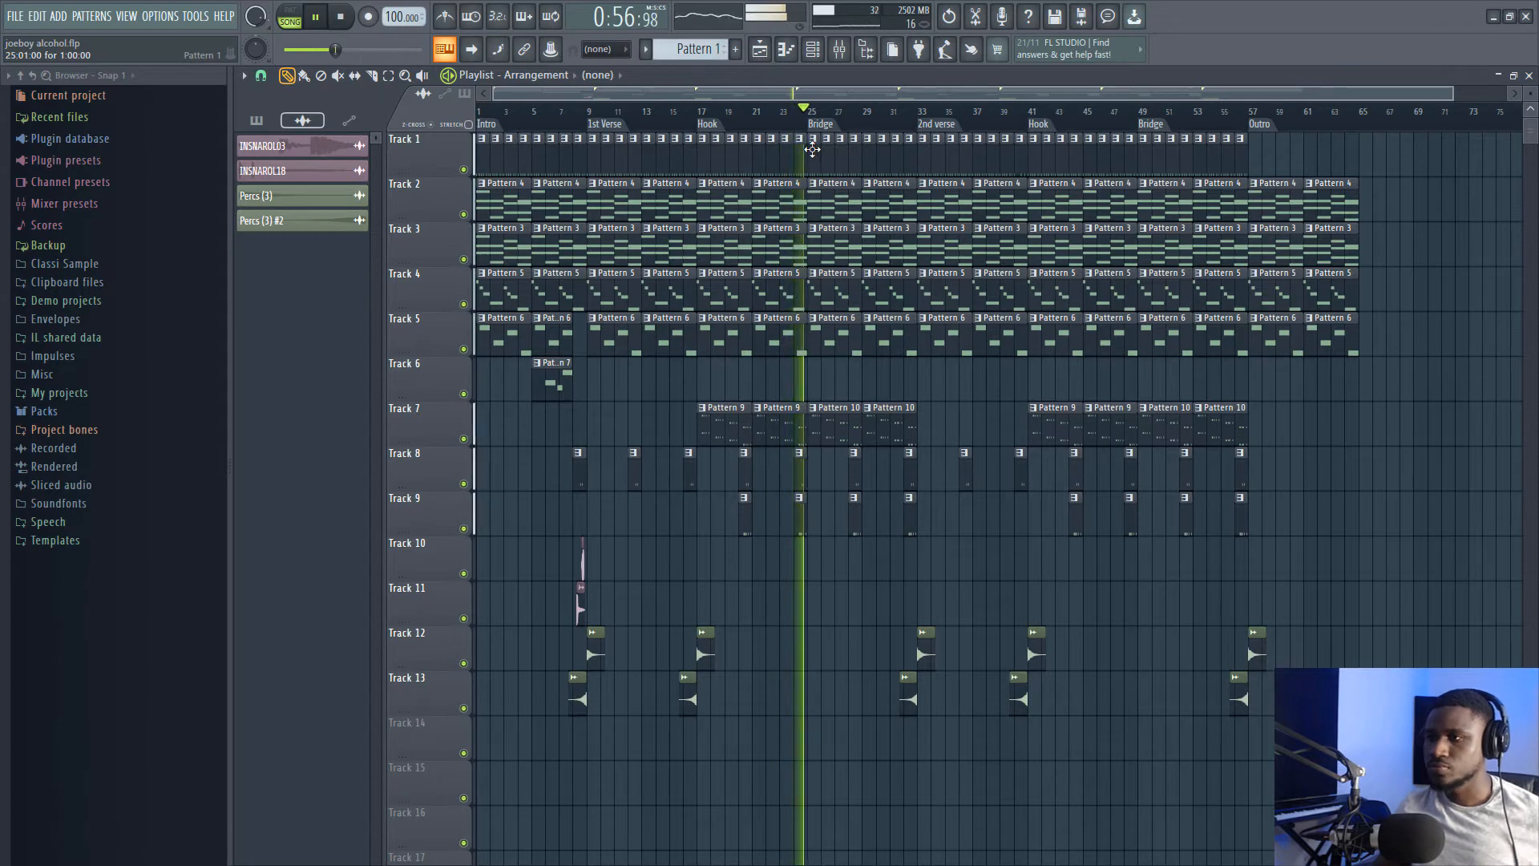
# Stop playback of the full arrangement
pyautogui.press('space')
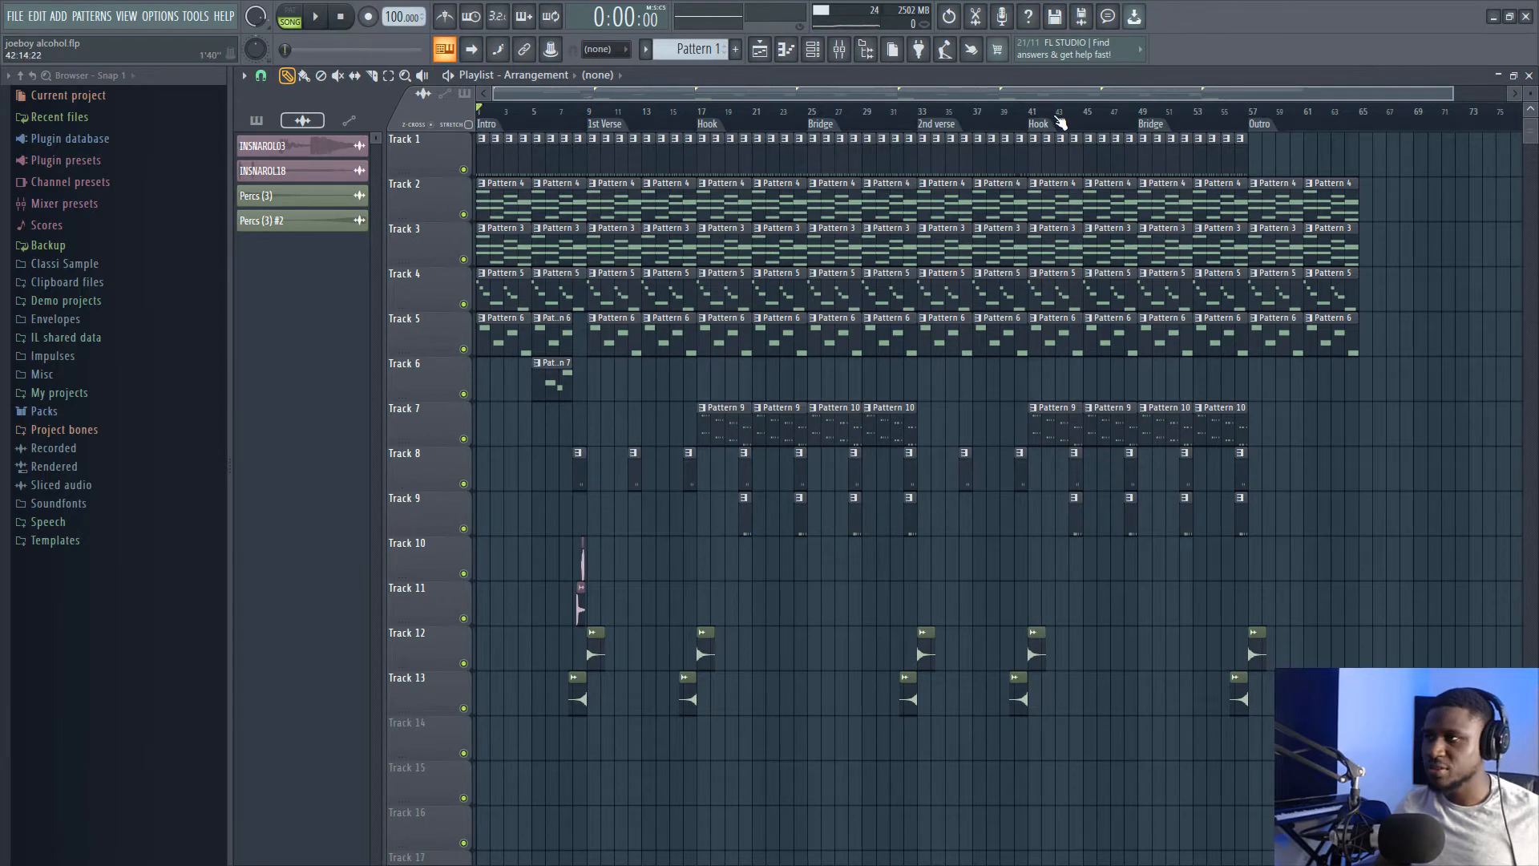
pyautogui.scroll(-1, 1060, 121)
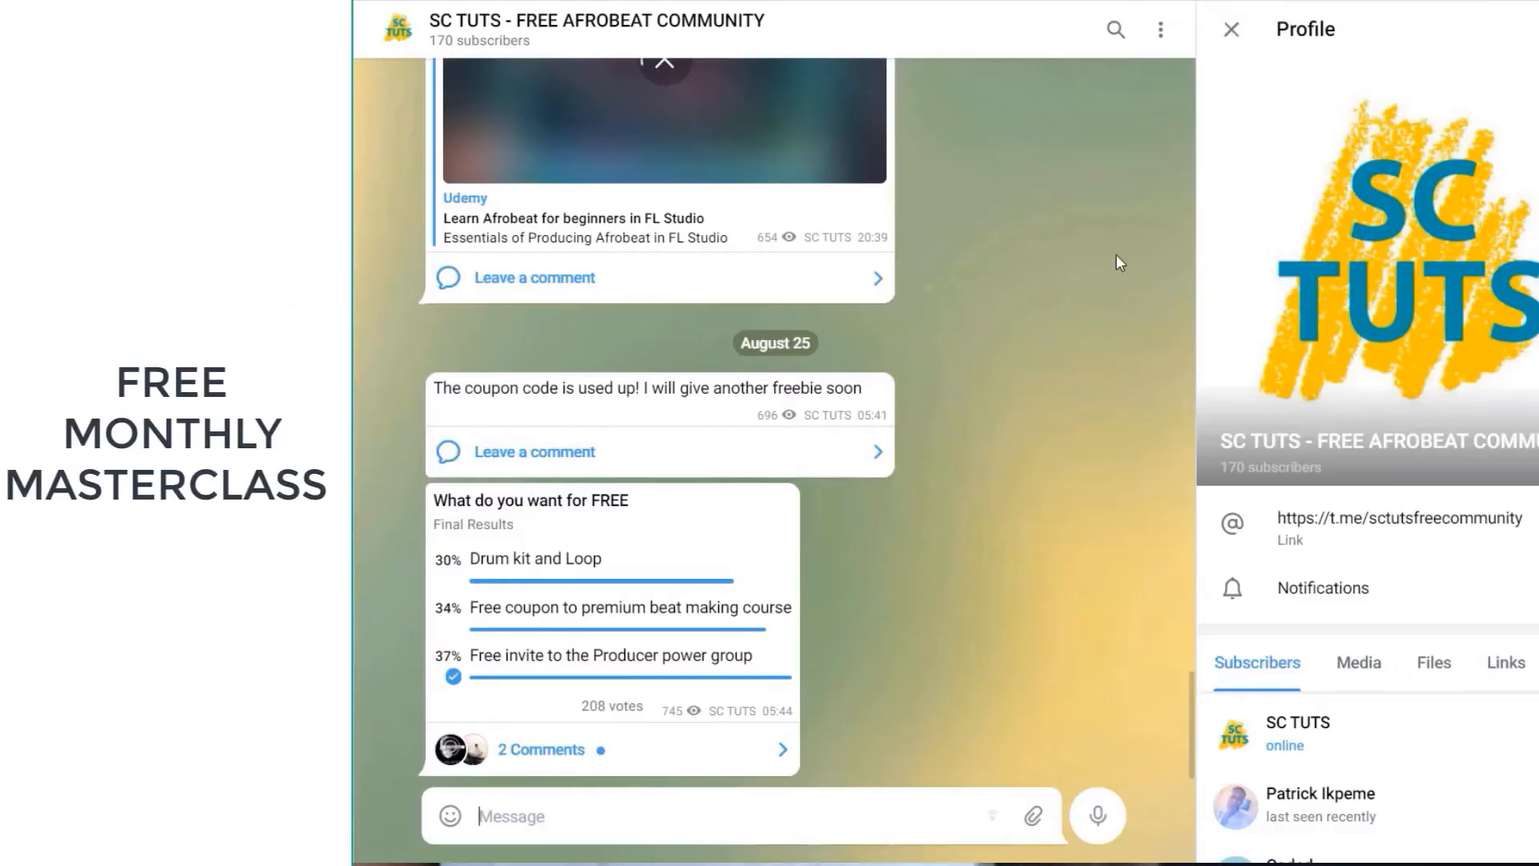
# Switch to Telegram and look through the SC TUTS free Afrobeat community channel's lesson links and course posts
pyautogui.scroll(6, 377, 213)
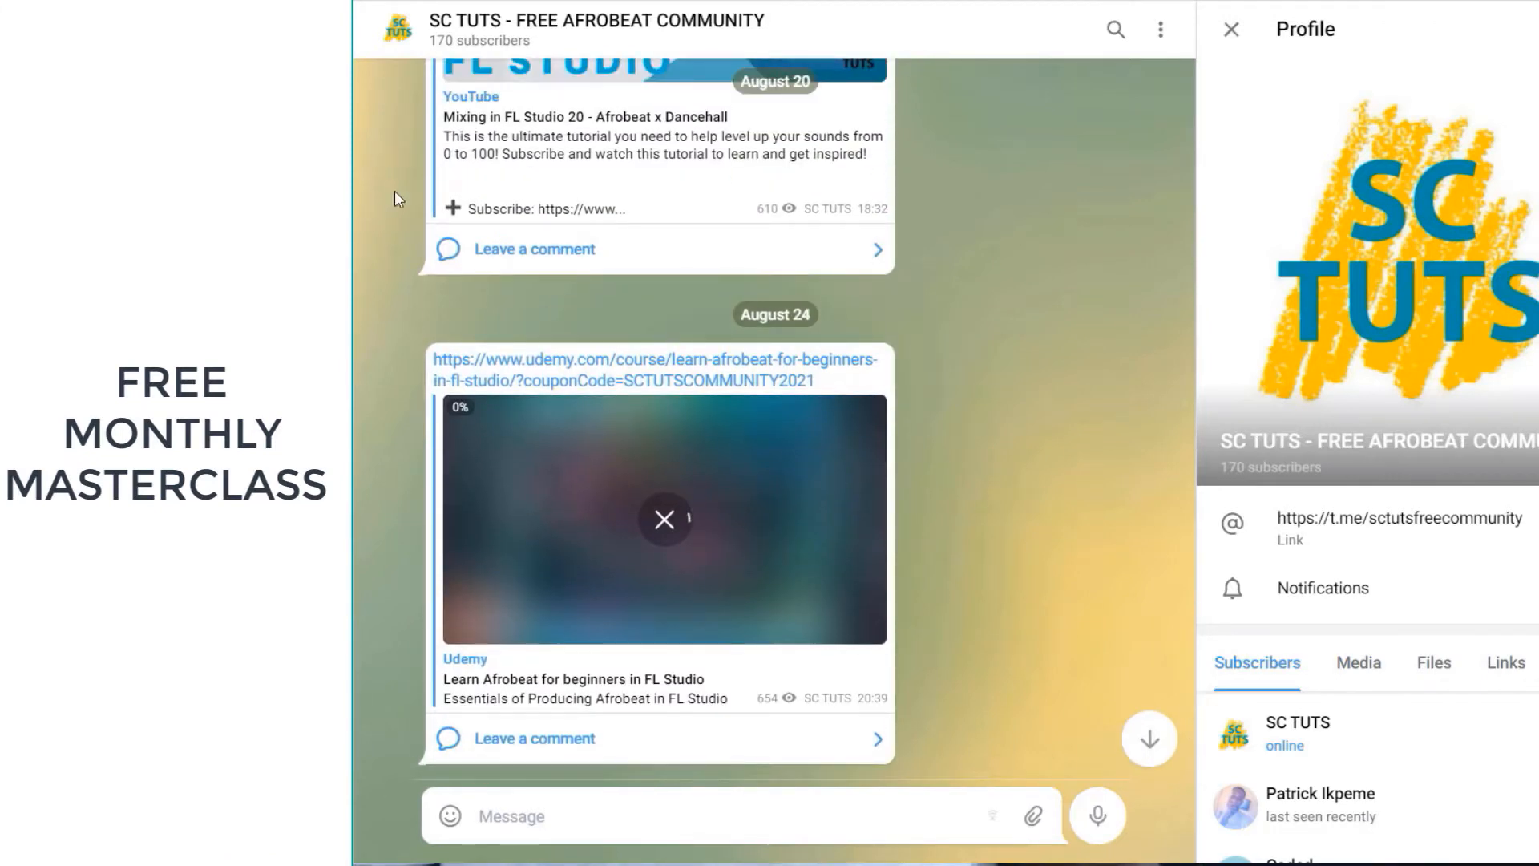
pyautogui.scroll(10, 898, 181)
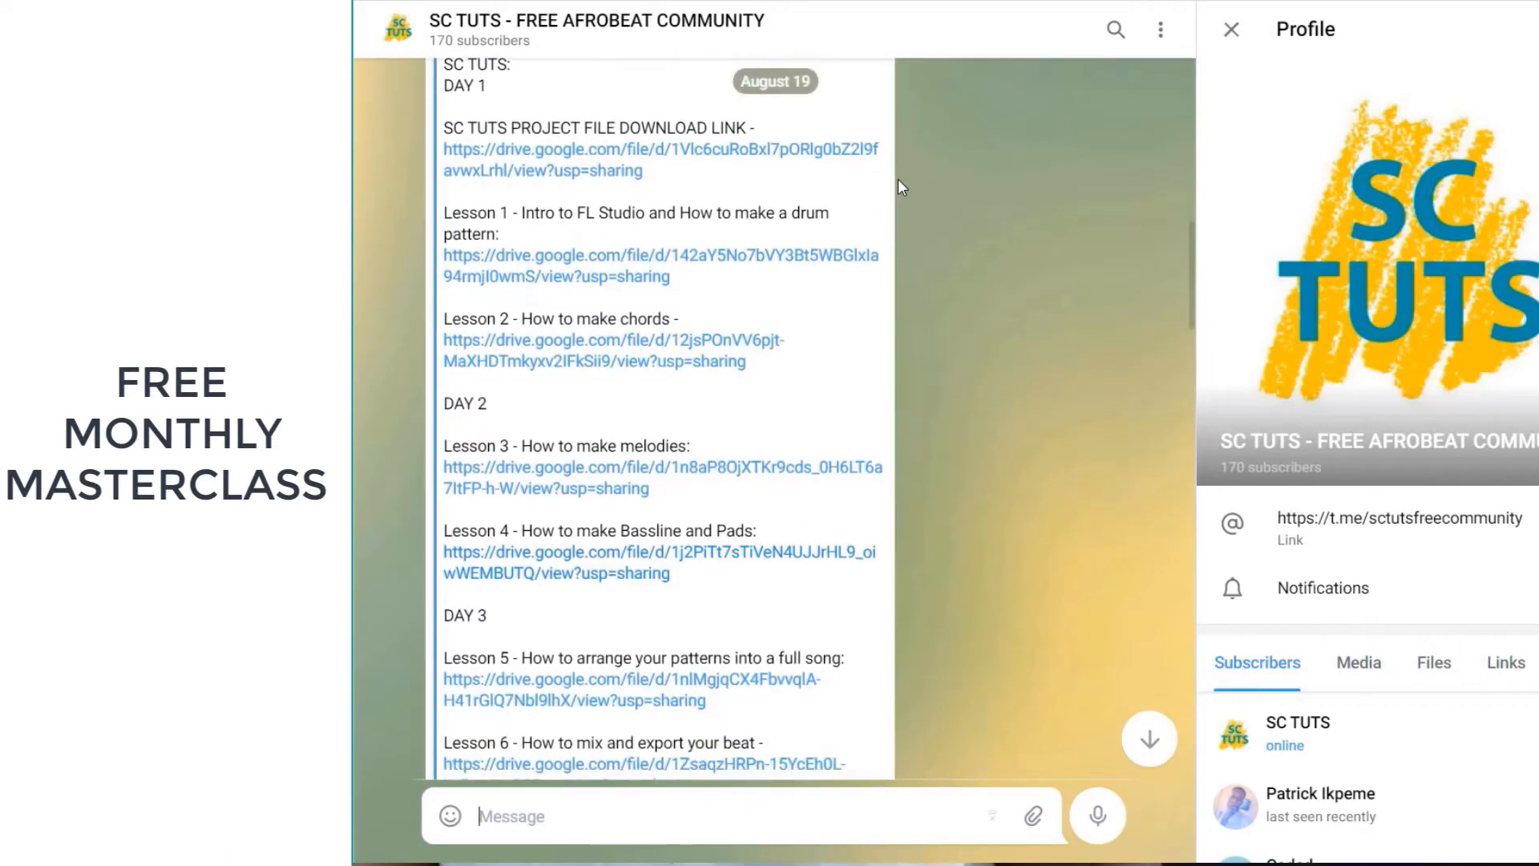
pyautogui.scroll(-5, 898, 180)
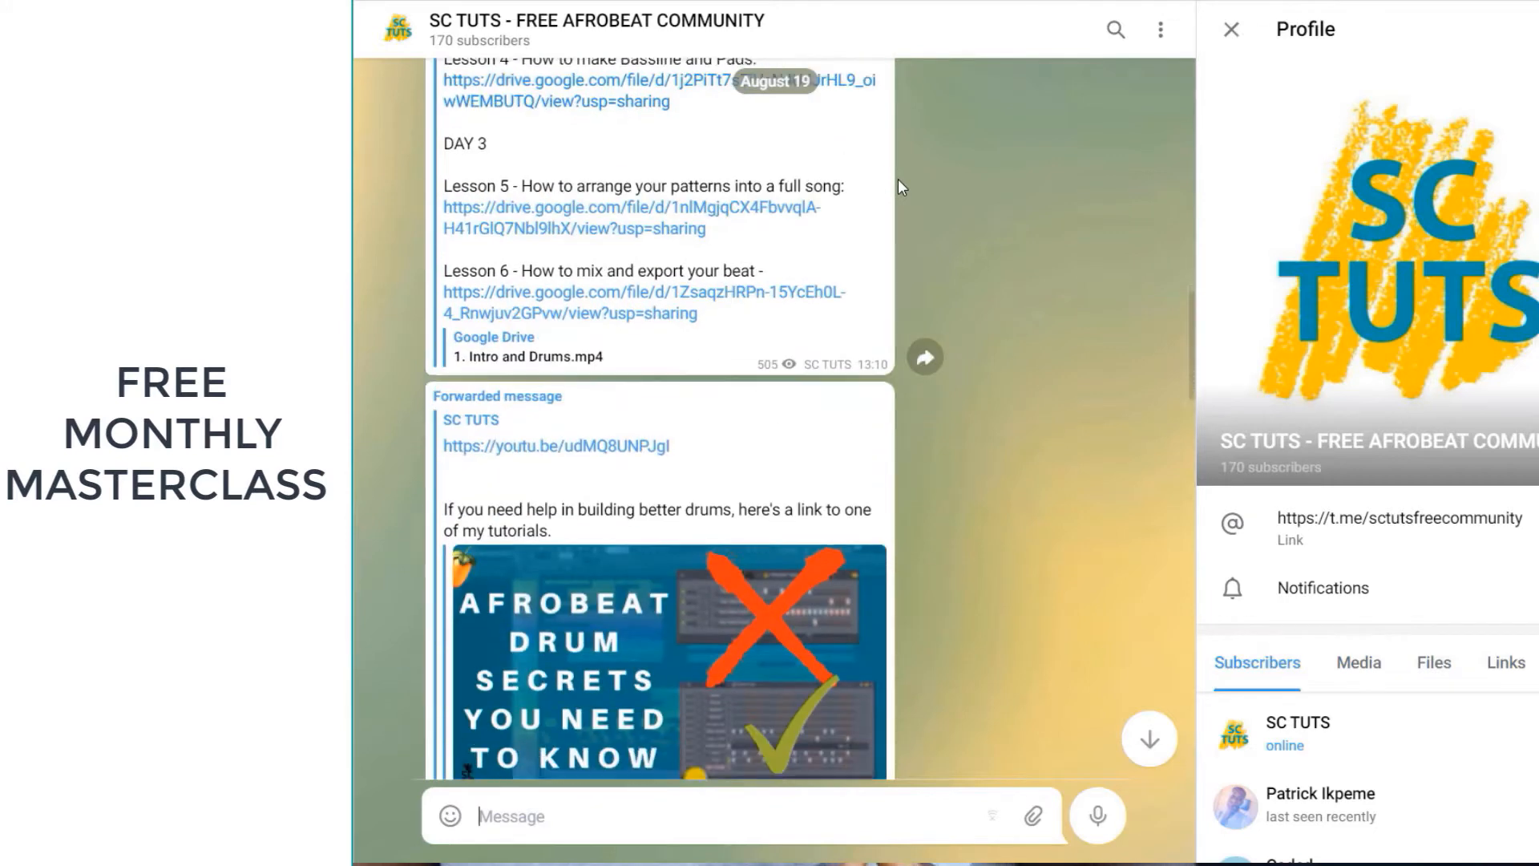
pyautogui.scroll(-5, 898, 182)
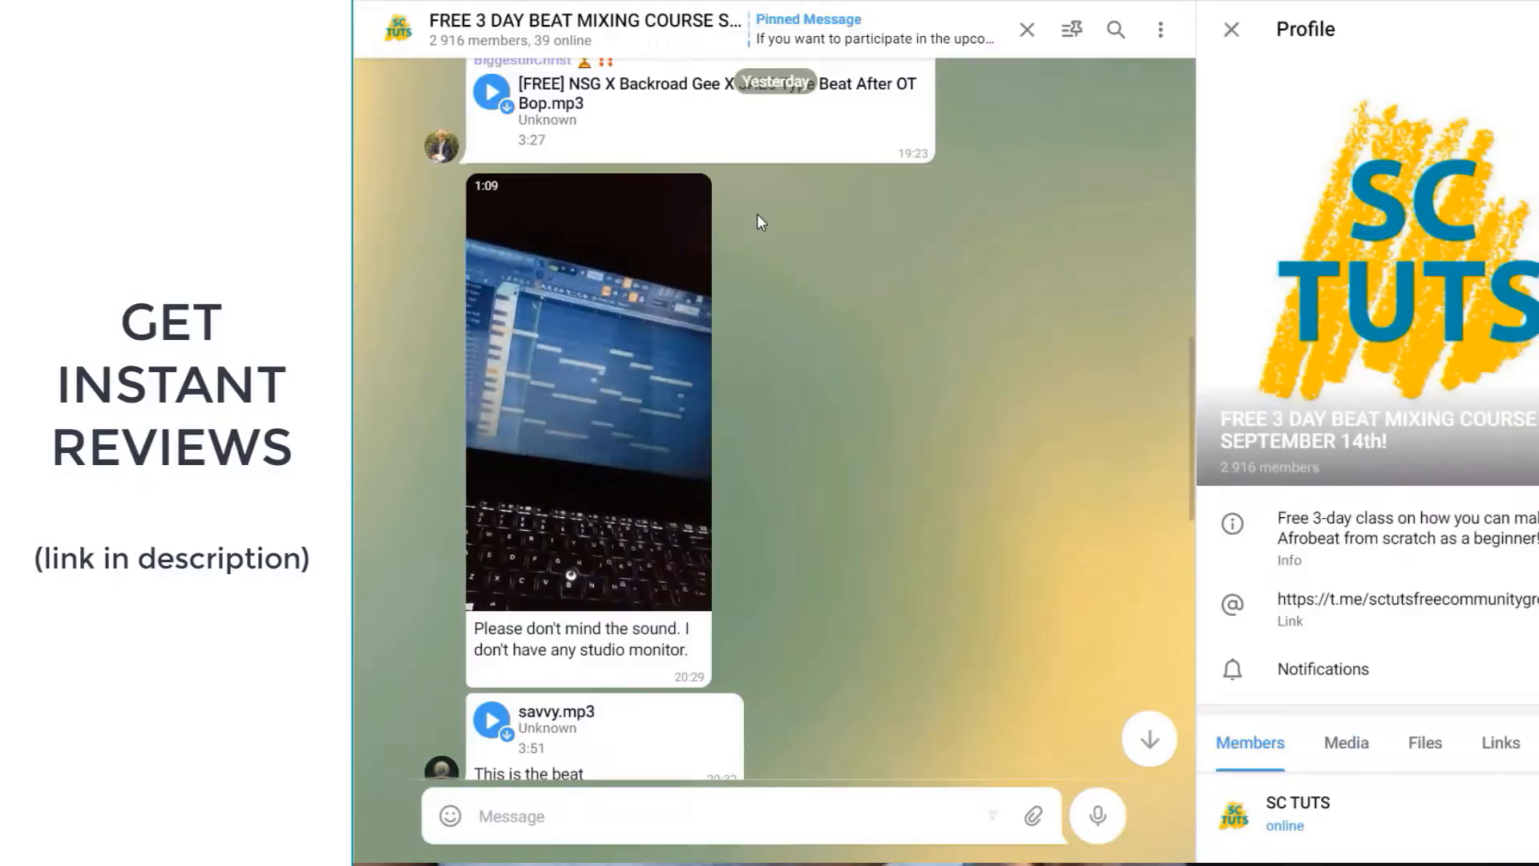
# Look through the free 3-day beat mixing course group's messages and the course links in the YouTube video description
pyautogui.scroll(5, 756, 215)
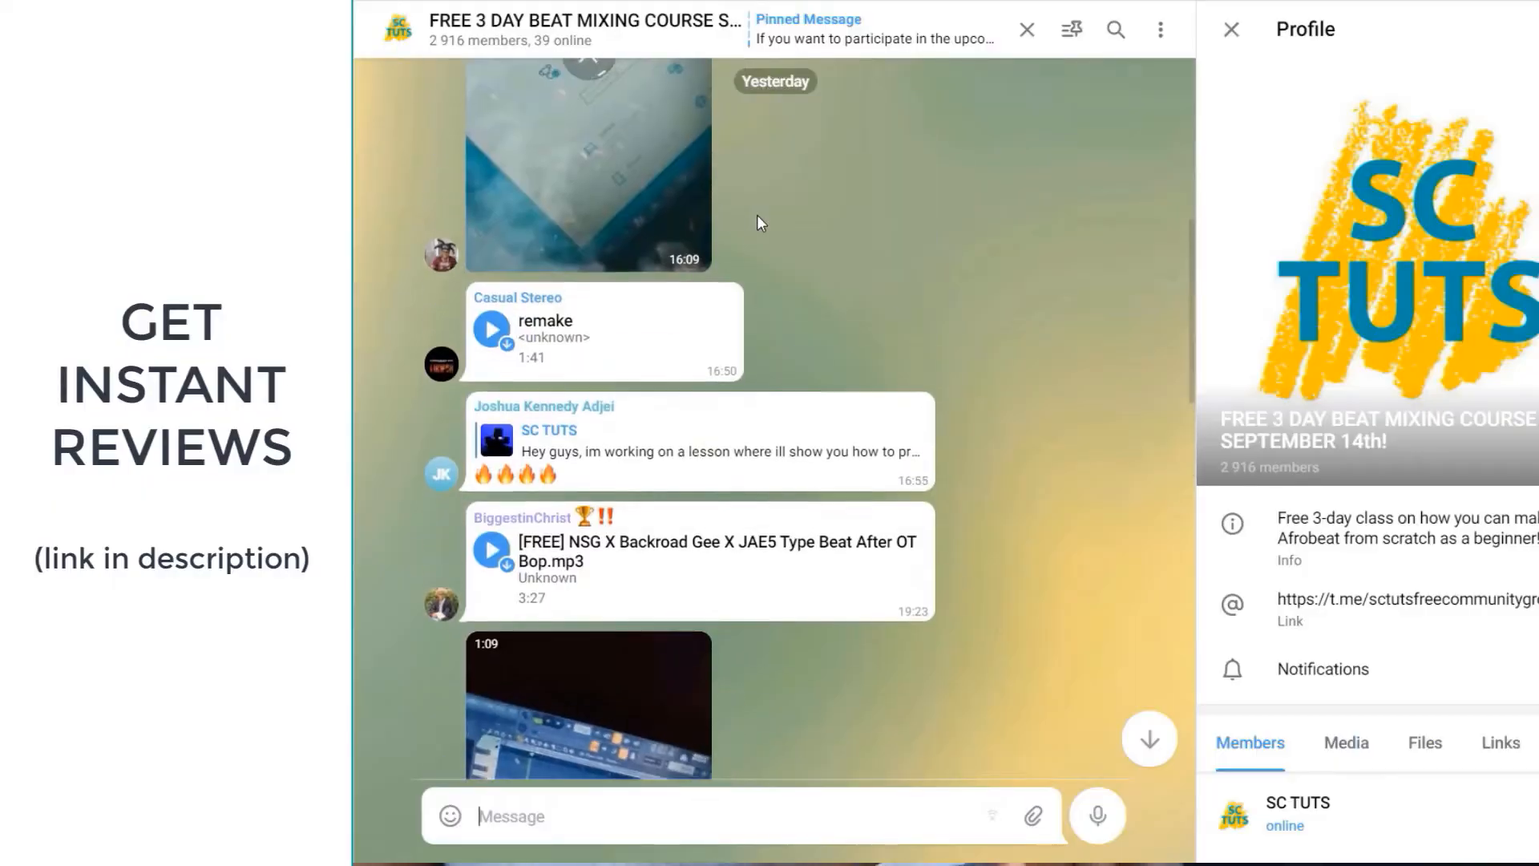
pyautogui.scroll(10, 757, 215)
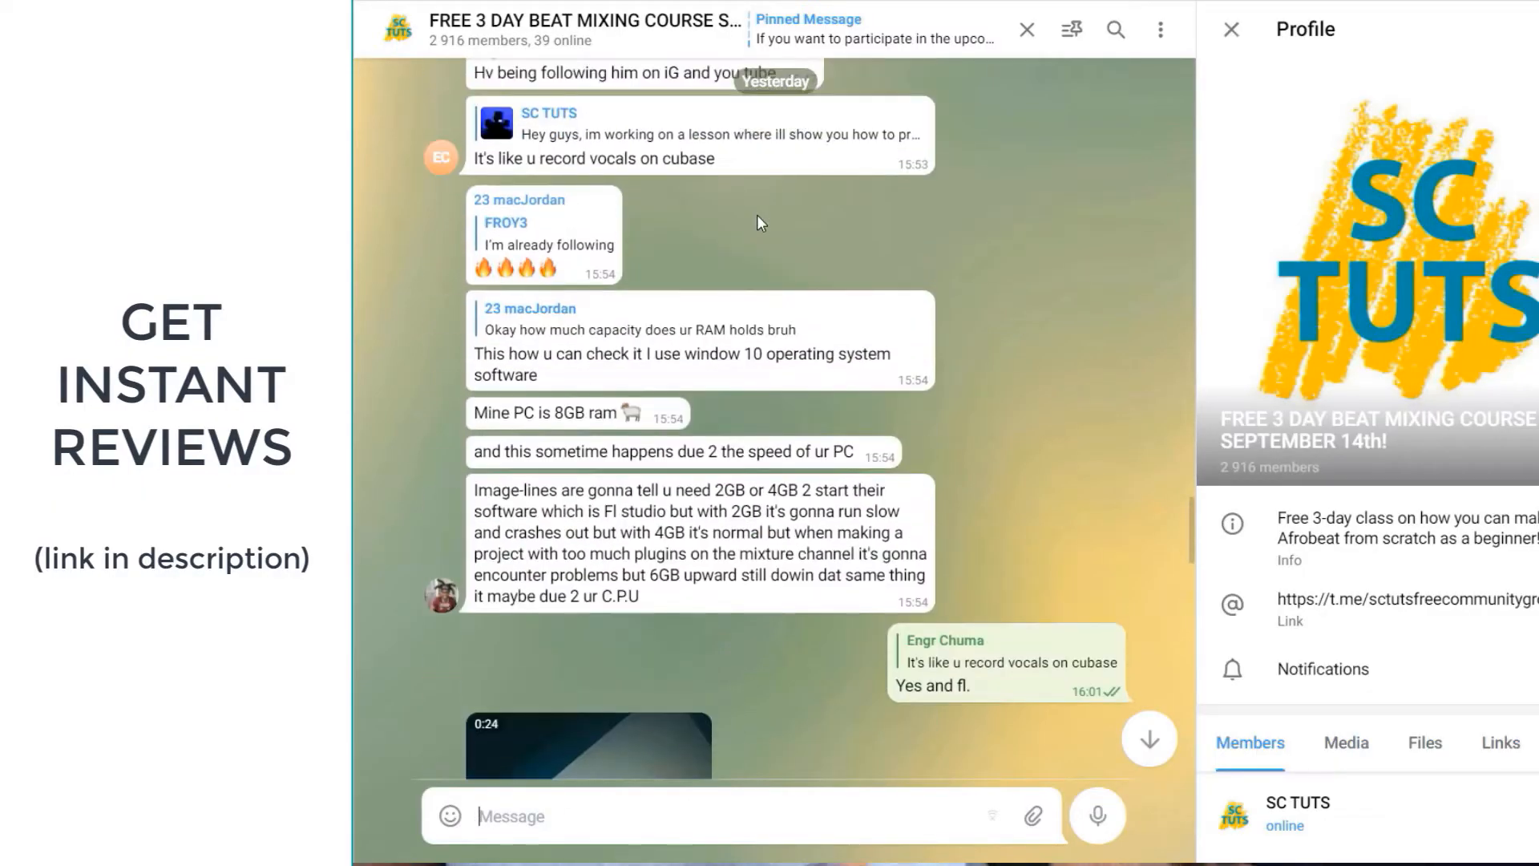
pyautogui.scroll(10, 757, 215)
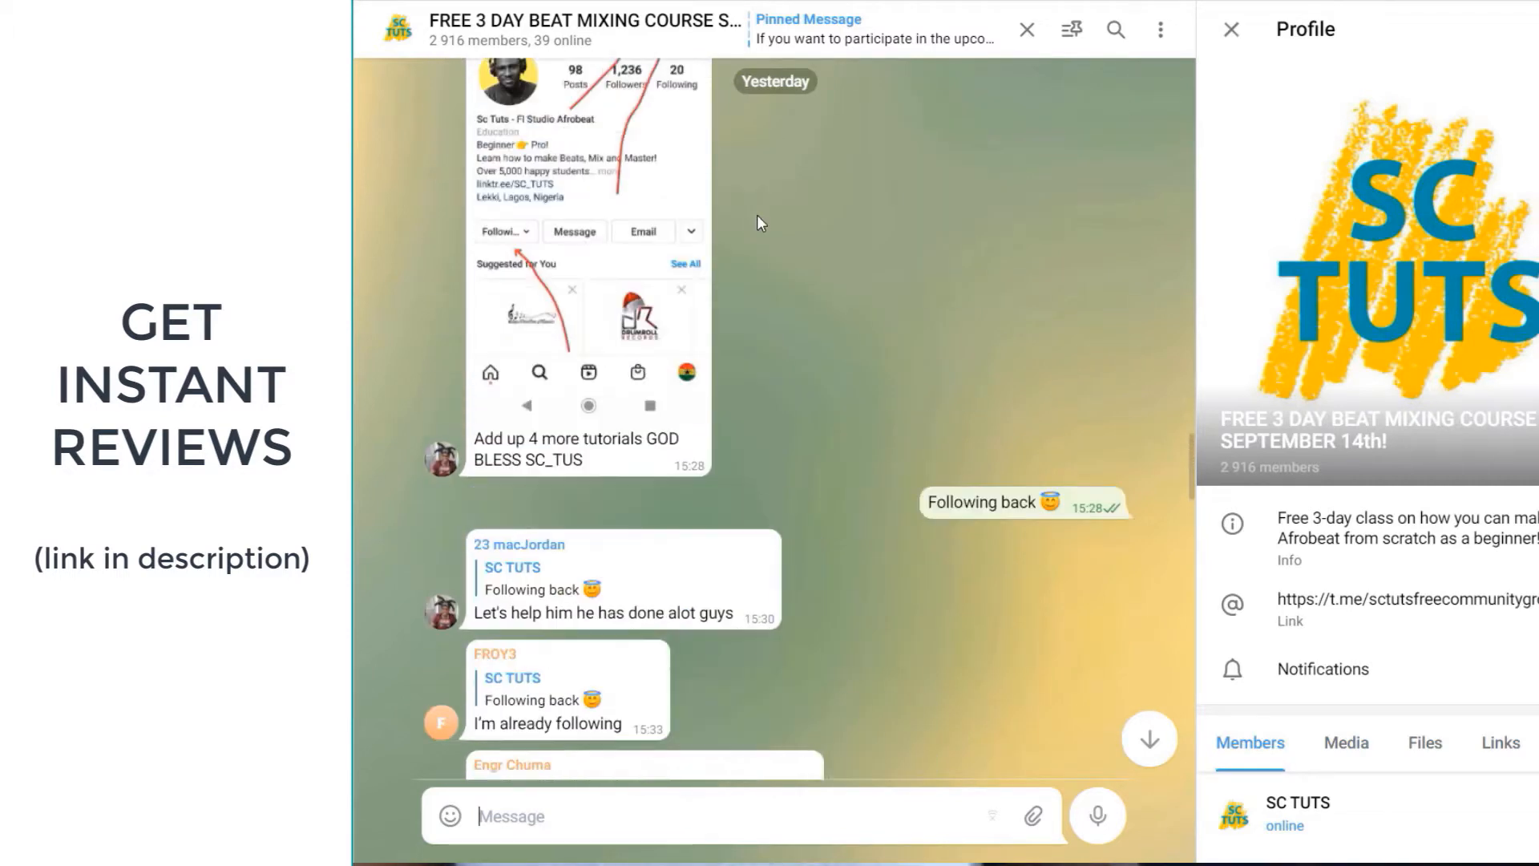
pyautogui.scroll(7, 757, 215)
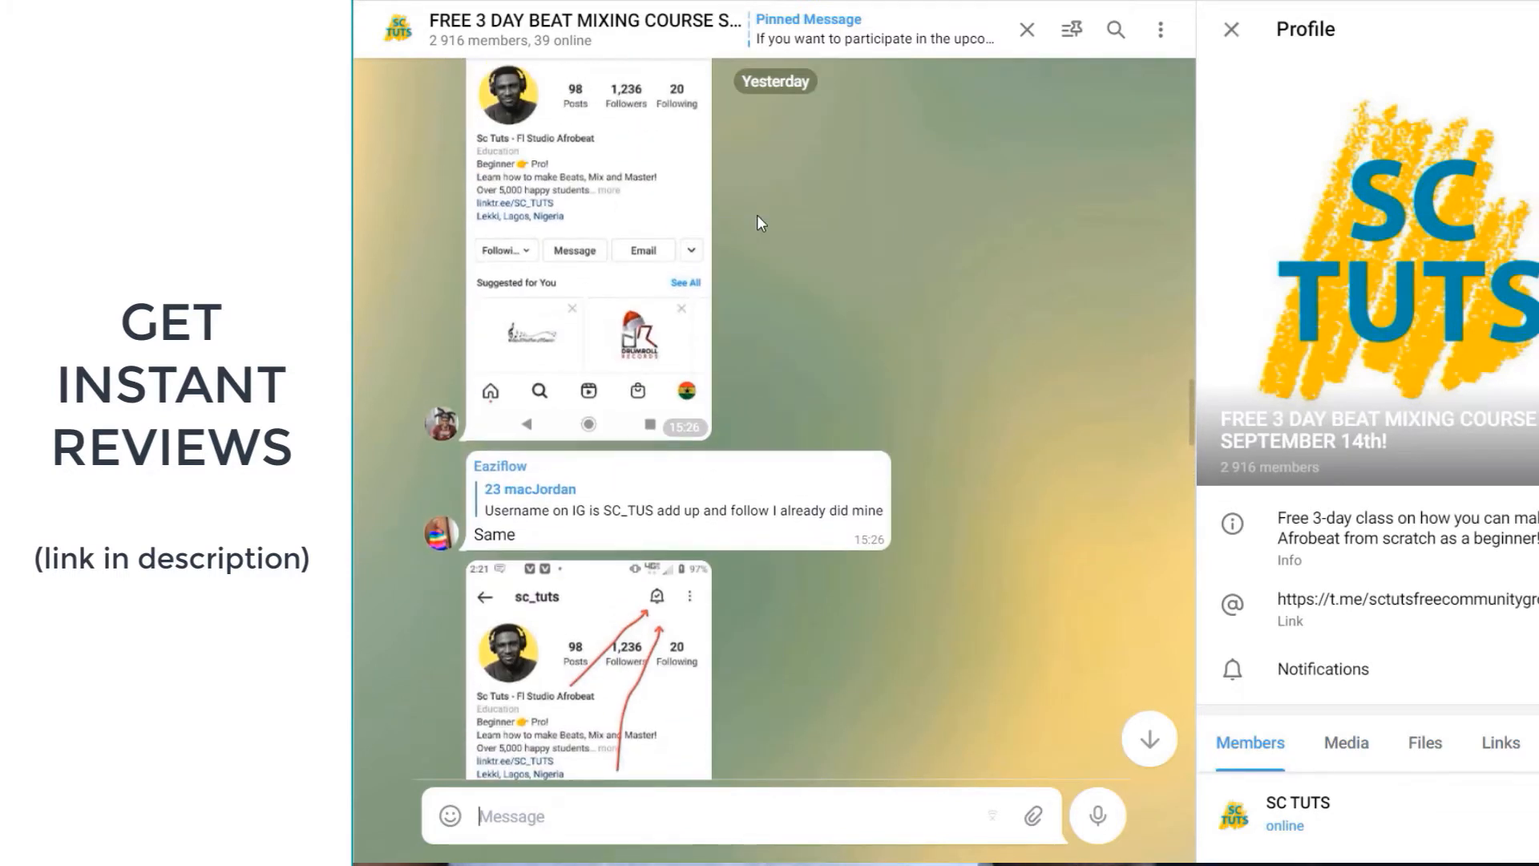
pyautogui.scroll(6, 757, 215)
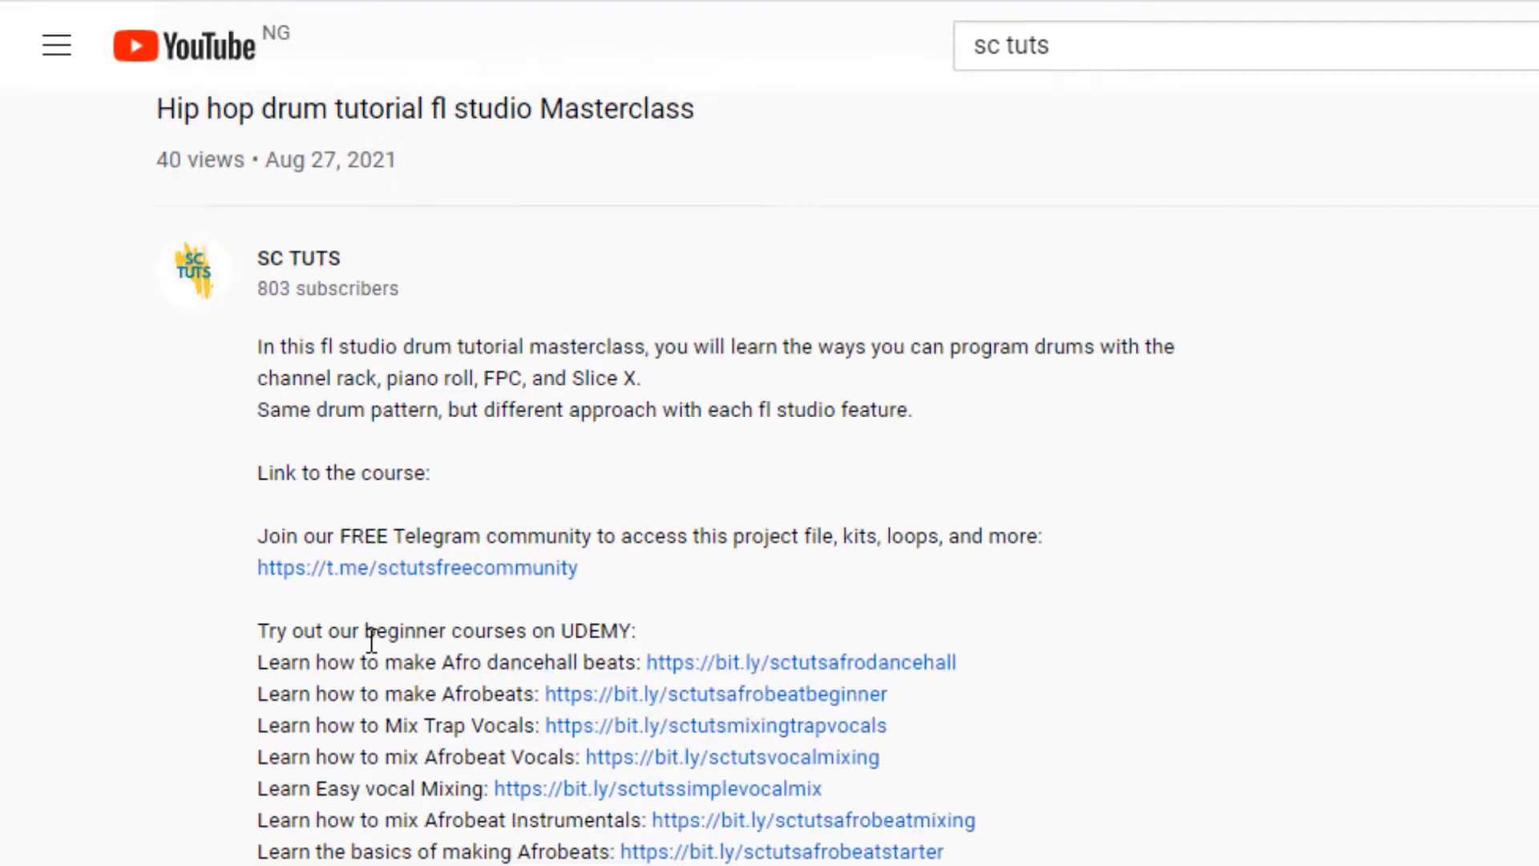
pyautogui.scroll(-3, 371, 639)
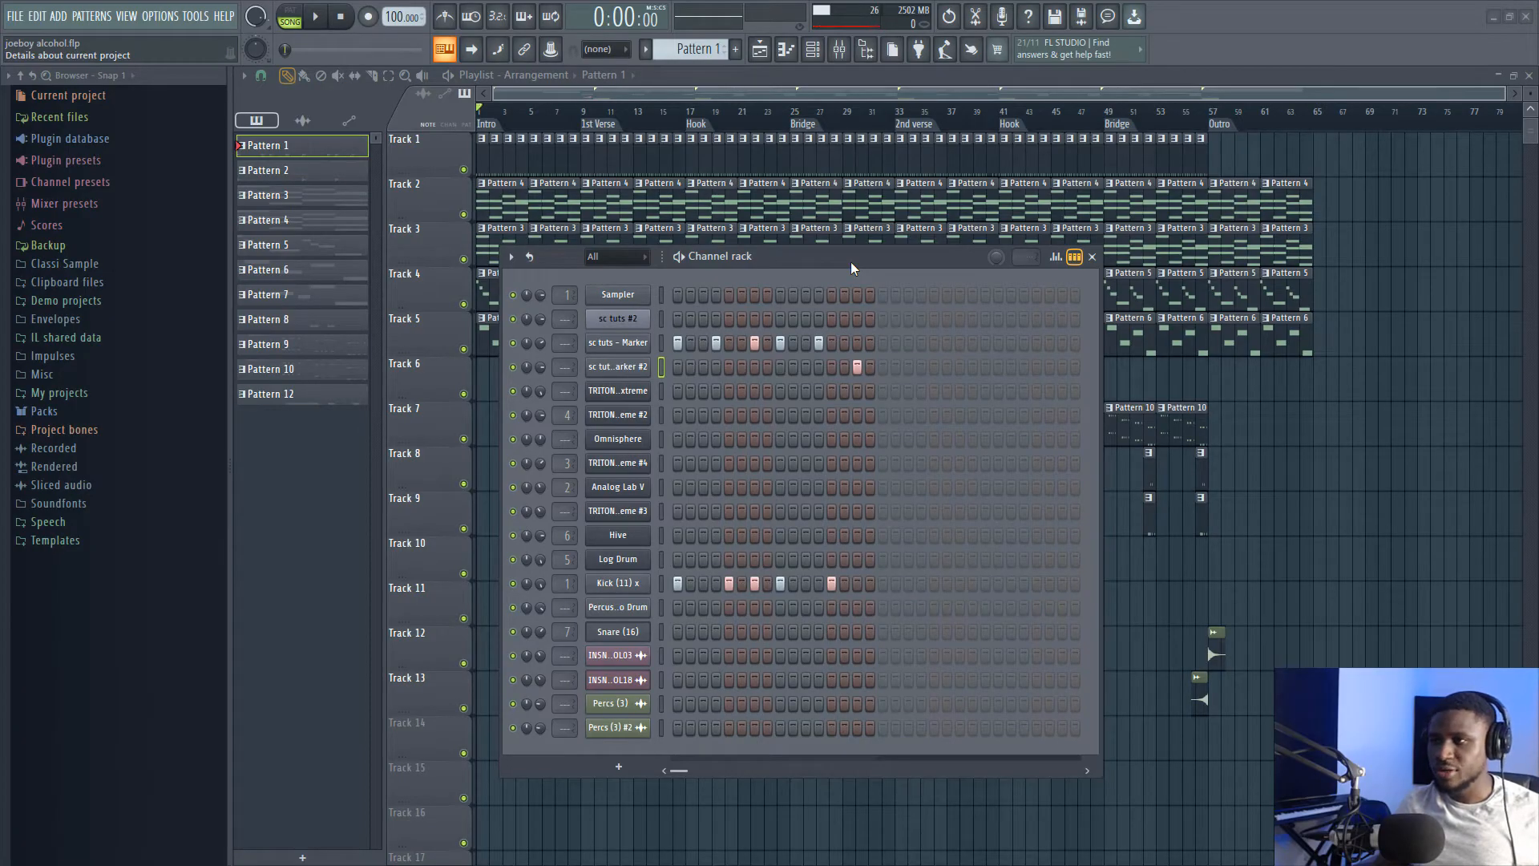
# Move the Channel rack aside in FL Studio and audition the Pattern 1 drum pattern
pyautogui.moveTo(852, 266); pyautogui.dragTo(1160, 205)
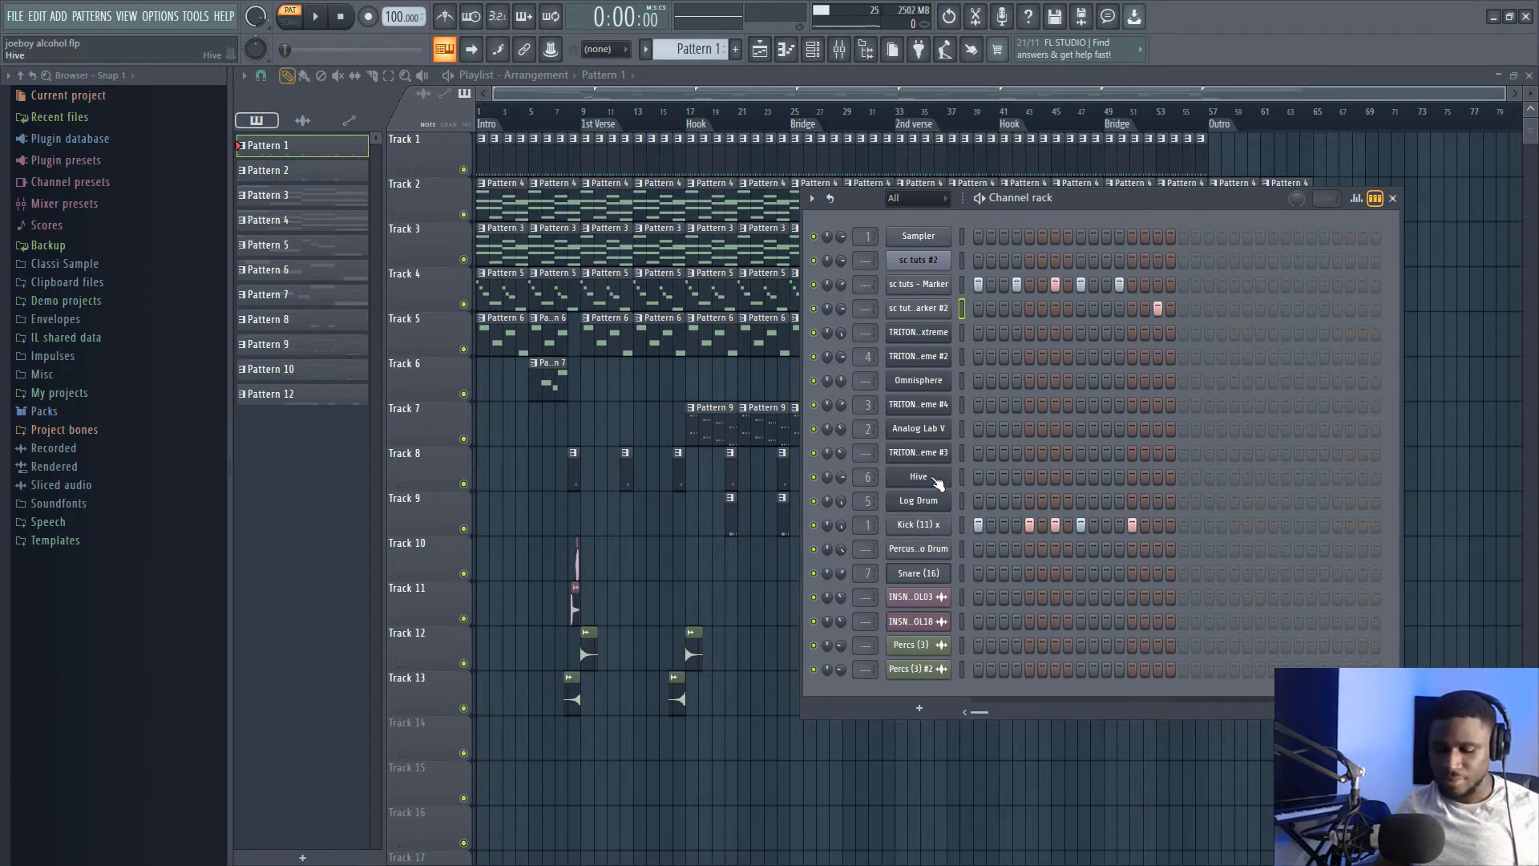
pyautogui.press('space')
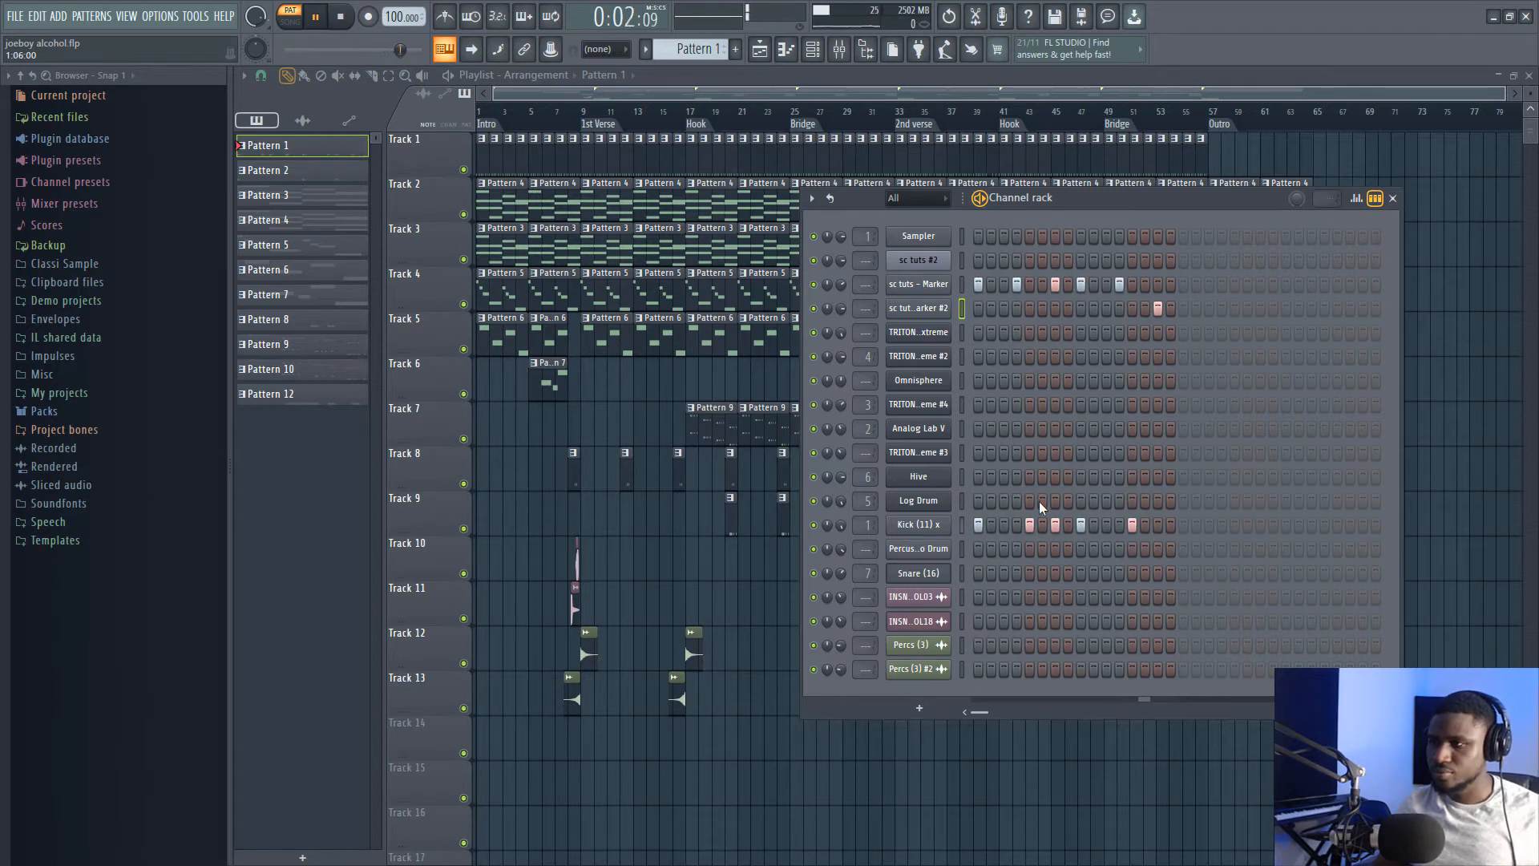
pyautogui.press('space')
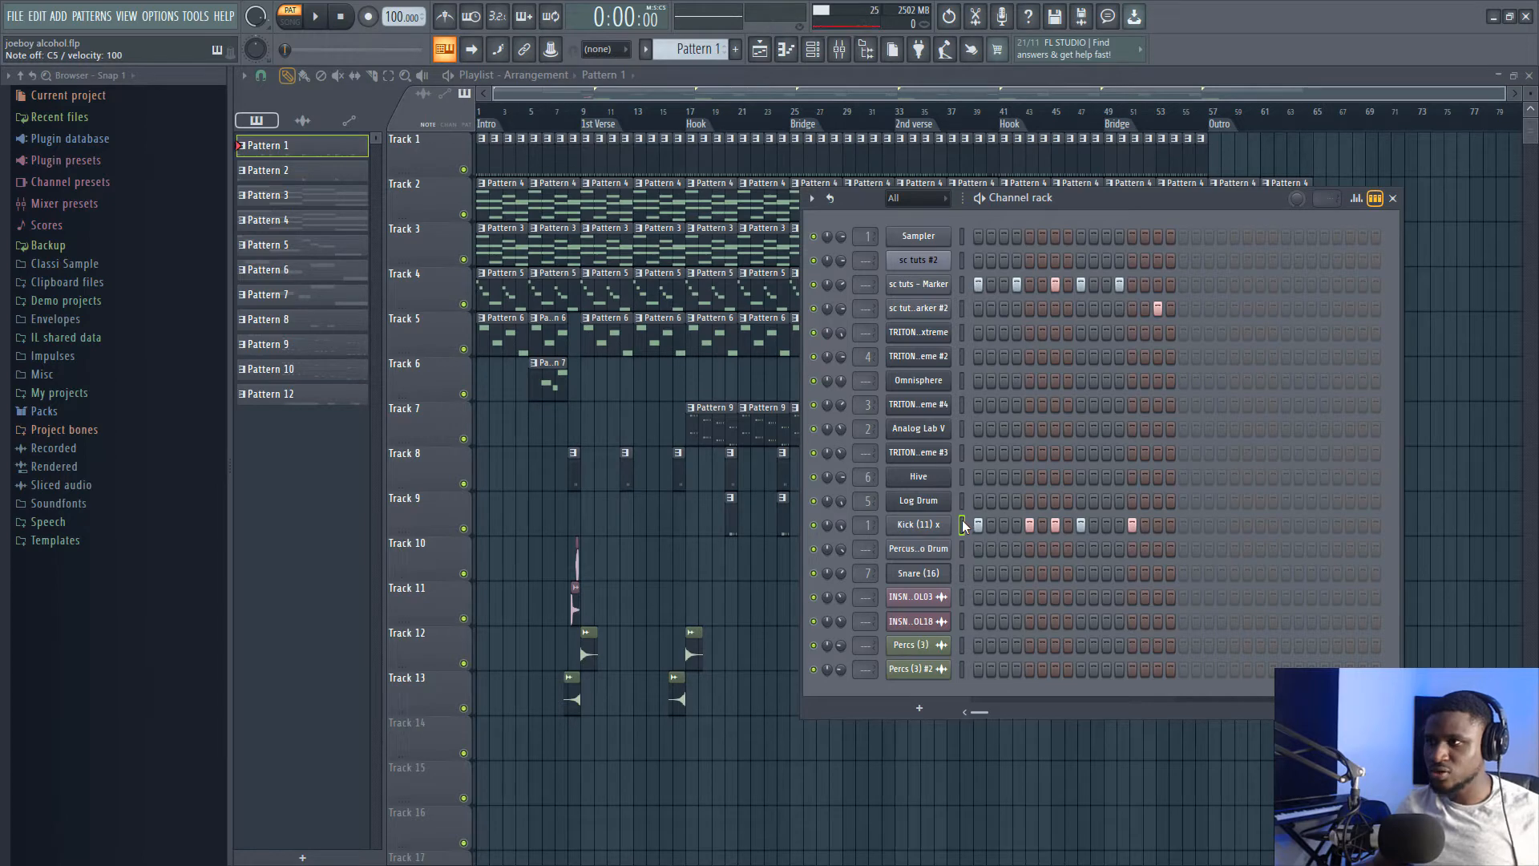
pyautogui.press('space')
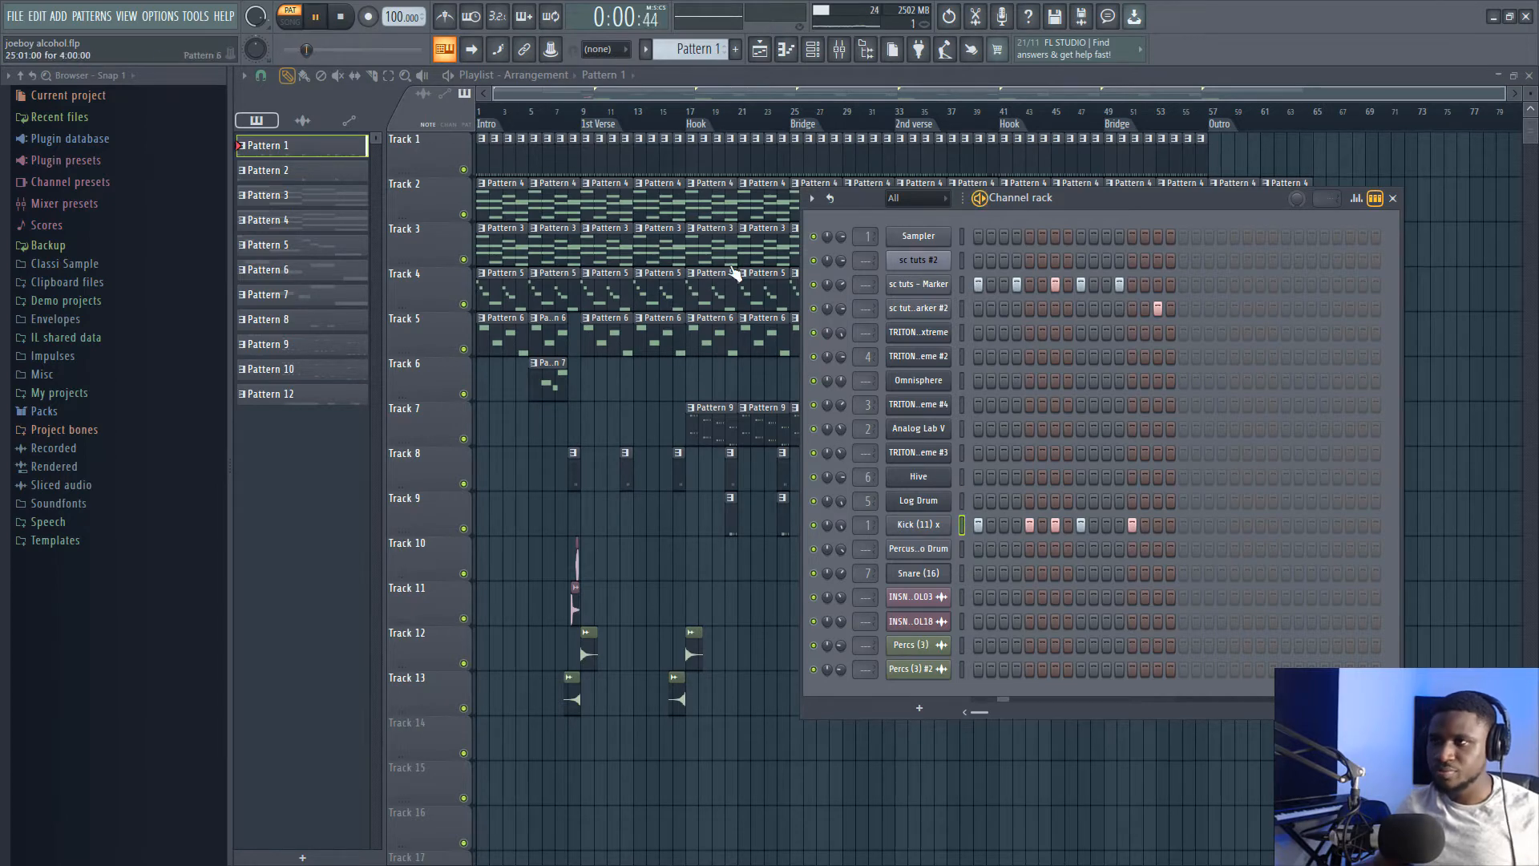
pyautogui.press('space')
# Zoom the playlist in on the song's opening and open Pattern 4's TRITON_Extreme #2 notes in the piano roll
pyautogui.click(605, 94)
pyautogui.scroll(3, 595, 118)
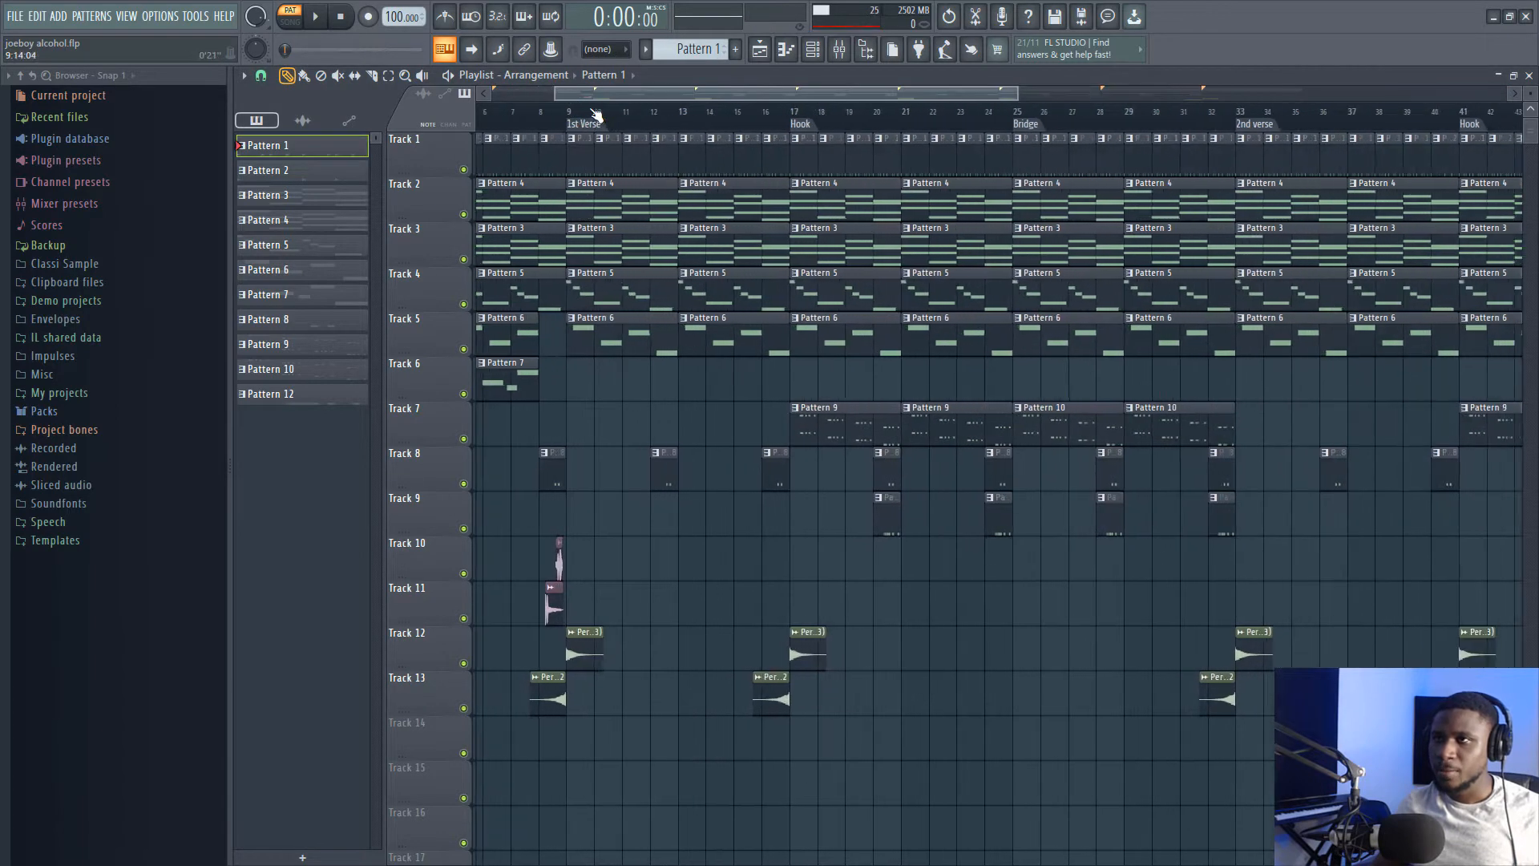
pyautogui.moveTo(577, 97); pyautogui.dragTo(513, 100)
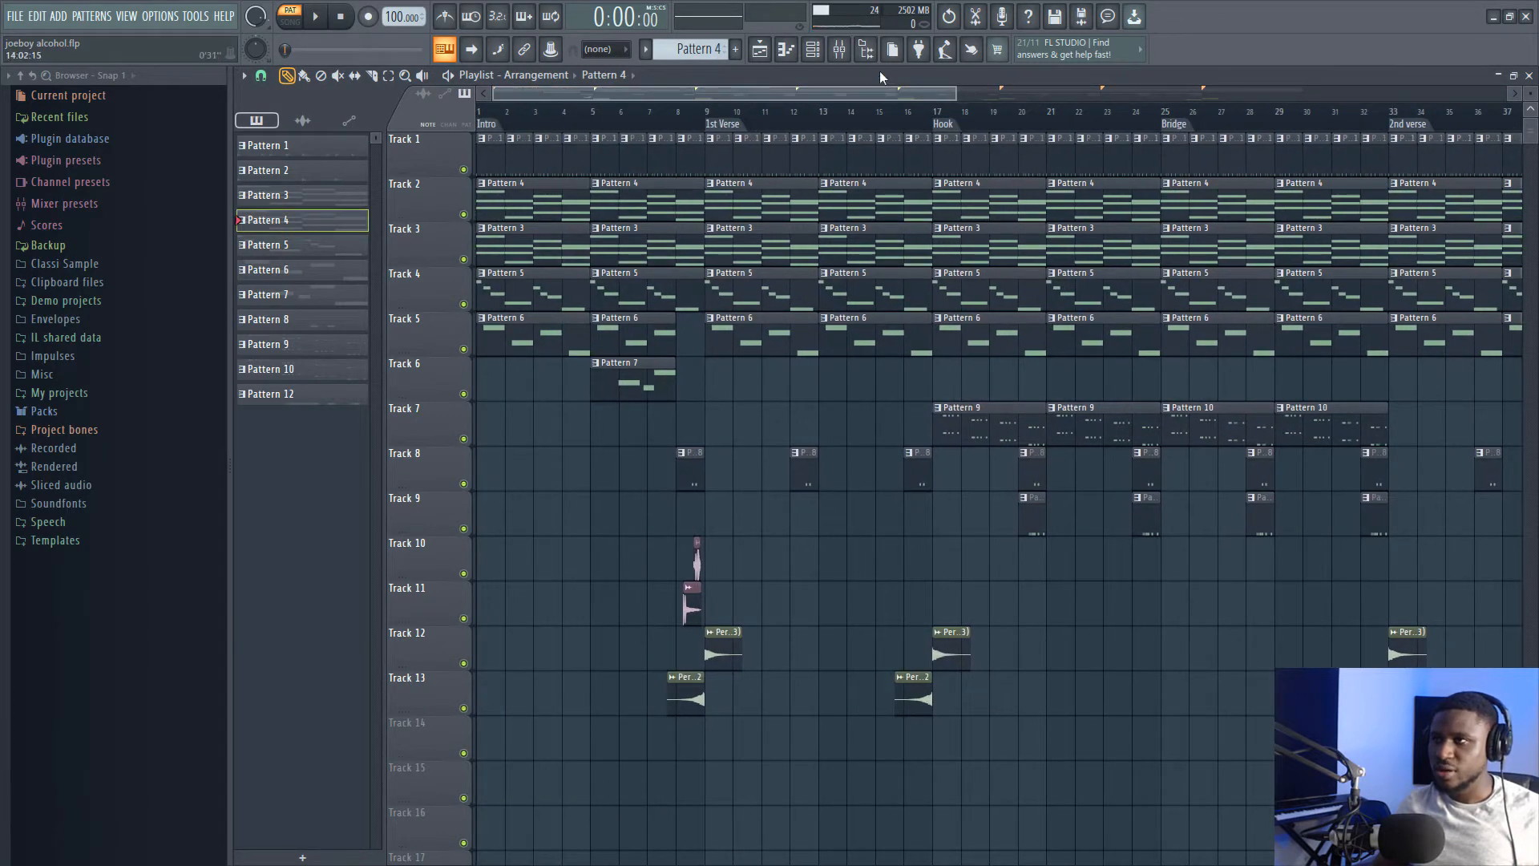
pyautogui.click(832, 51)
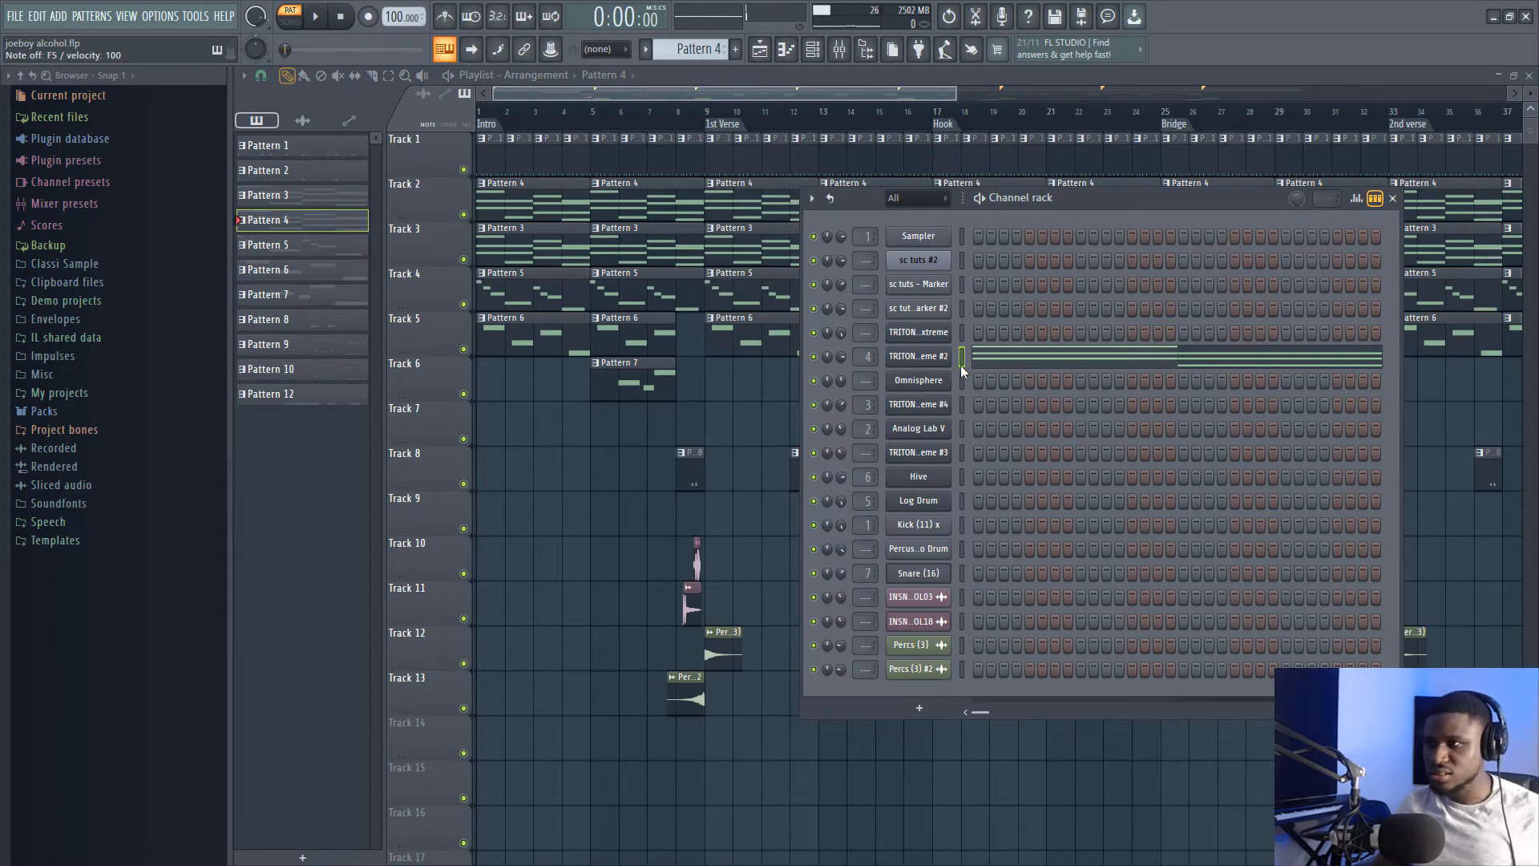
pyautogui.click(1050, 356)
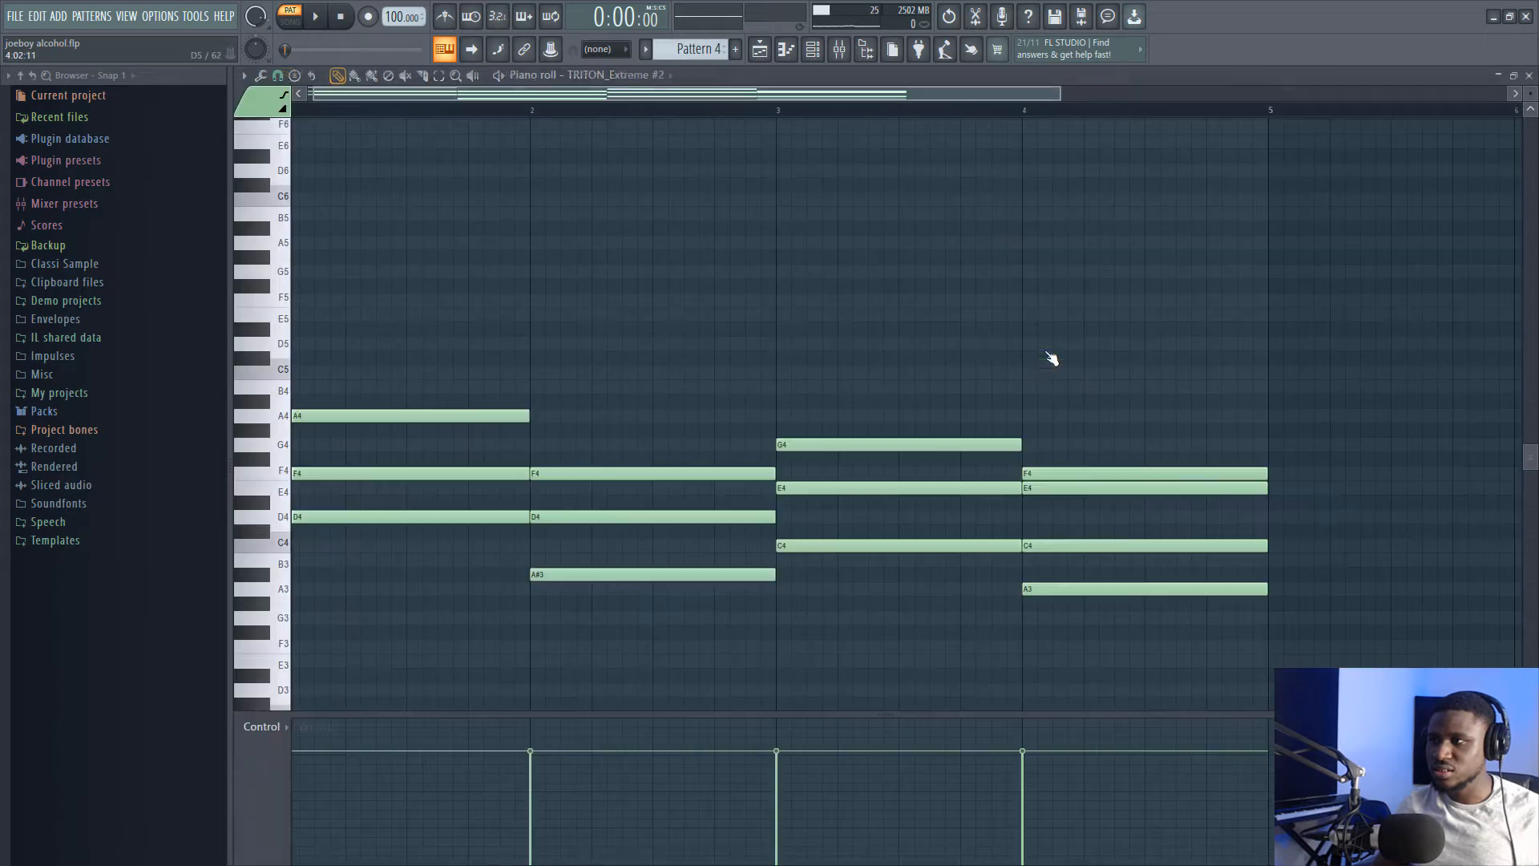
# Enlarge the Pattern 4 chord notes in the piano roll and play the progression through
pyautogui.scroll(-2, 741, 120)
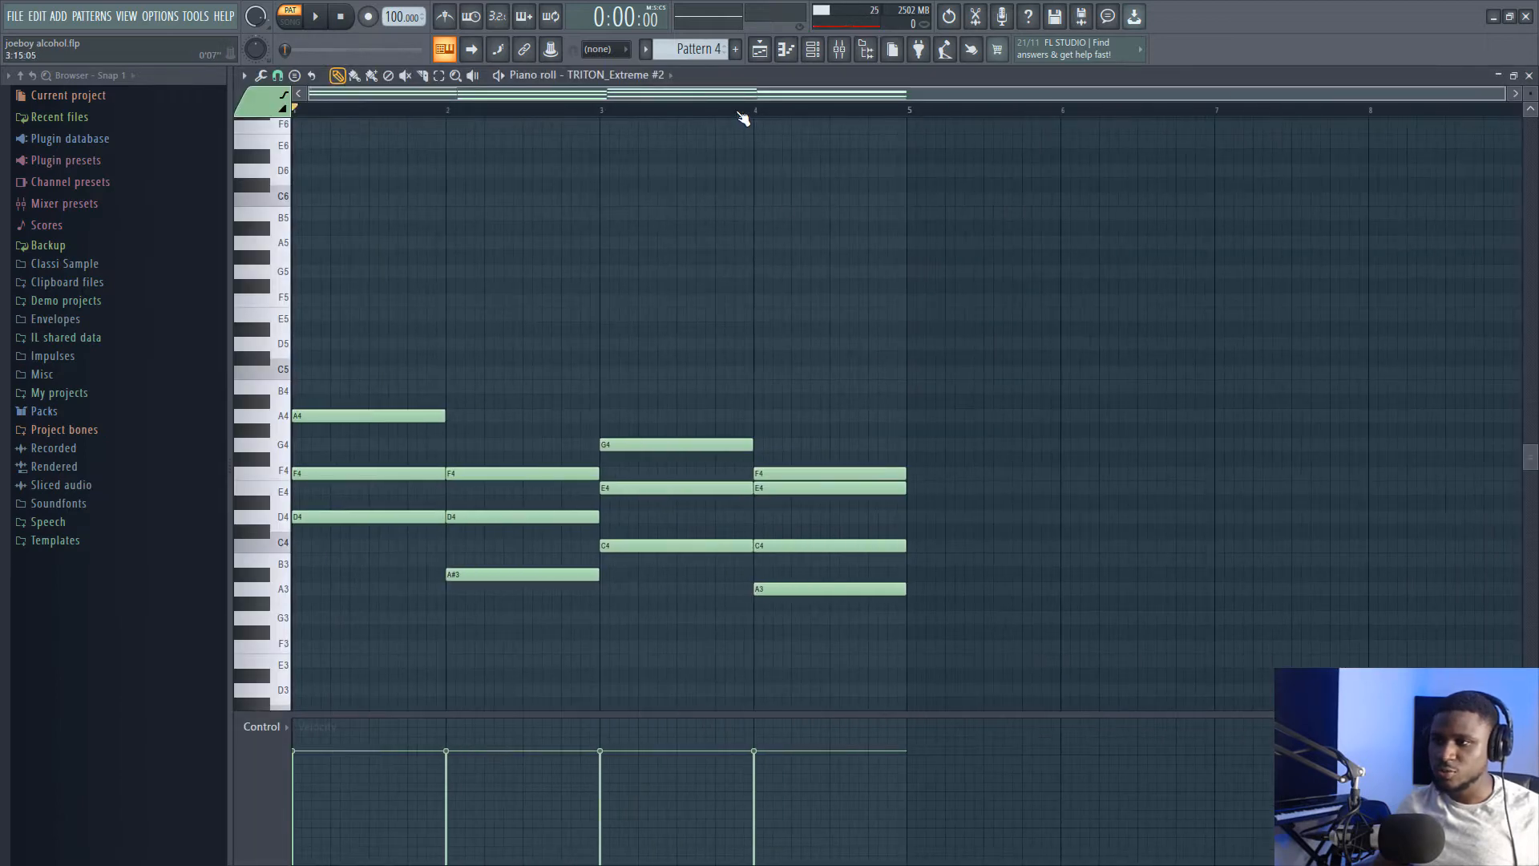
pyautogui.scroll(-3, 835, 278)
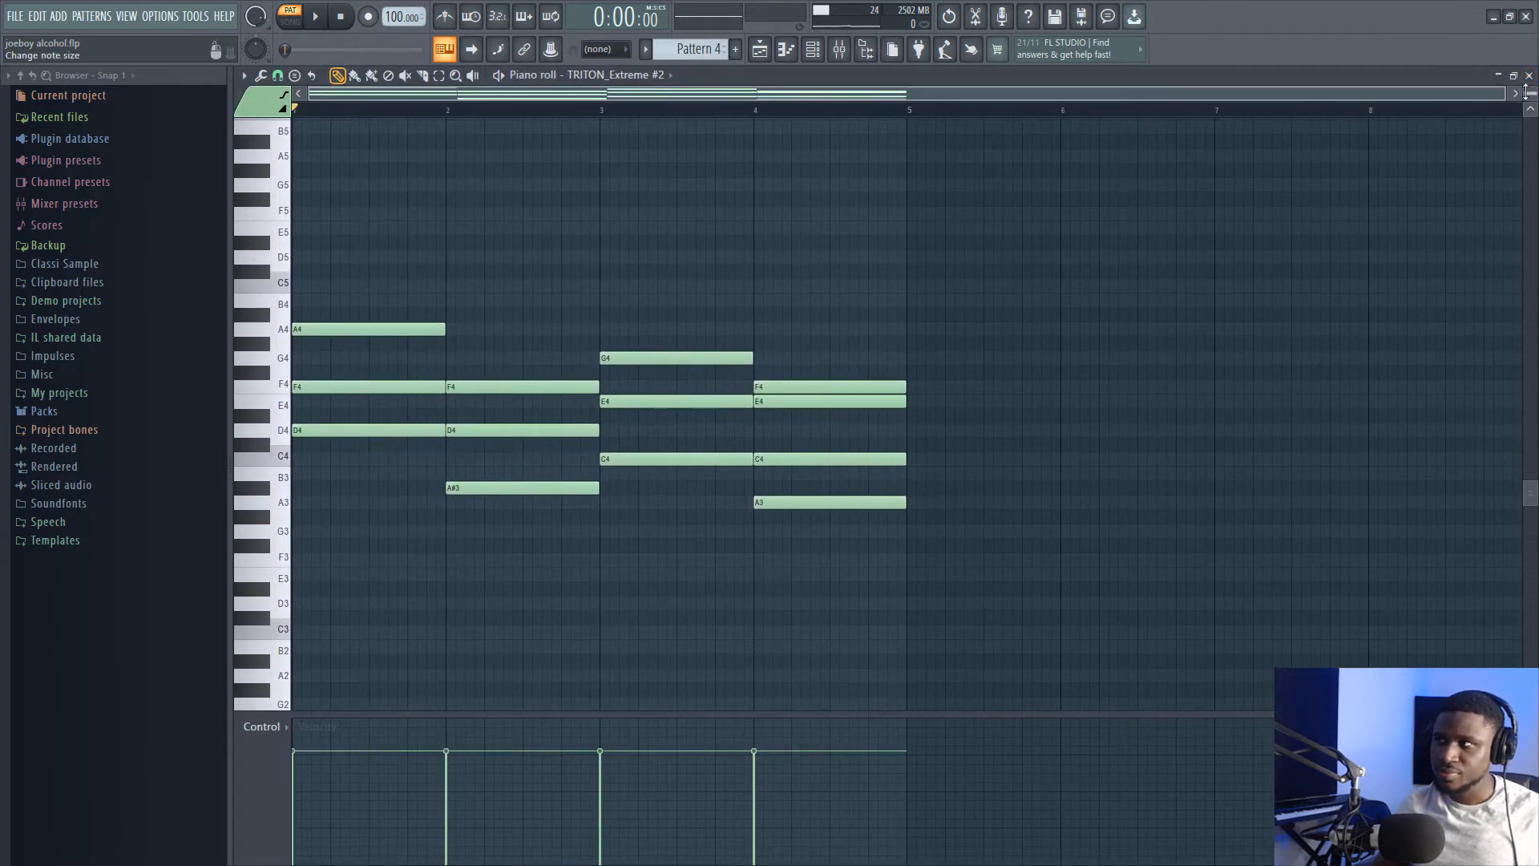
pyautogui.moveTo(1531, 94); pyautogui.dragTo(1531, 75)
pyautogui.press('space')
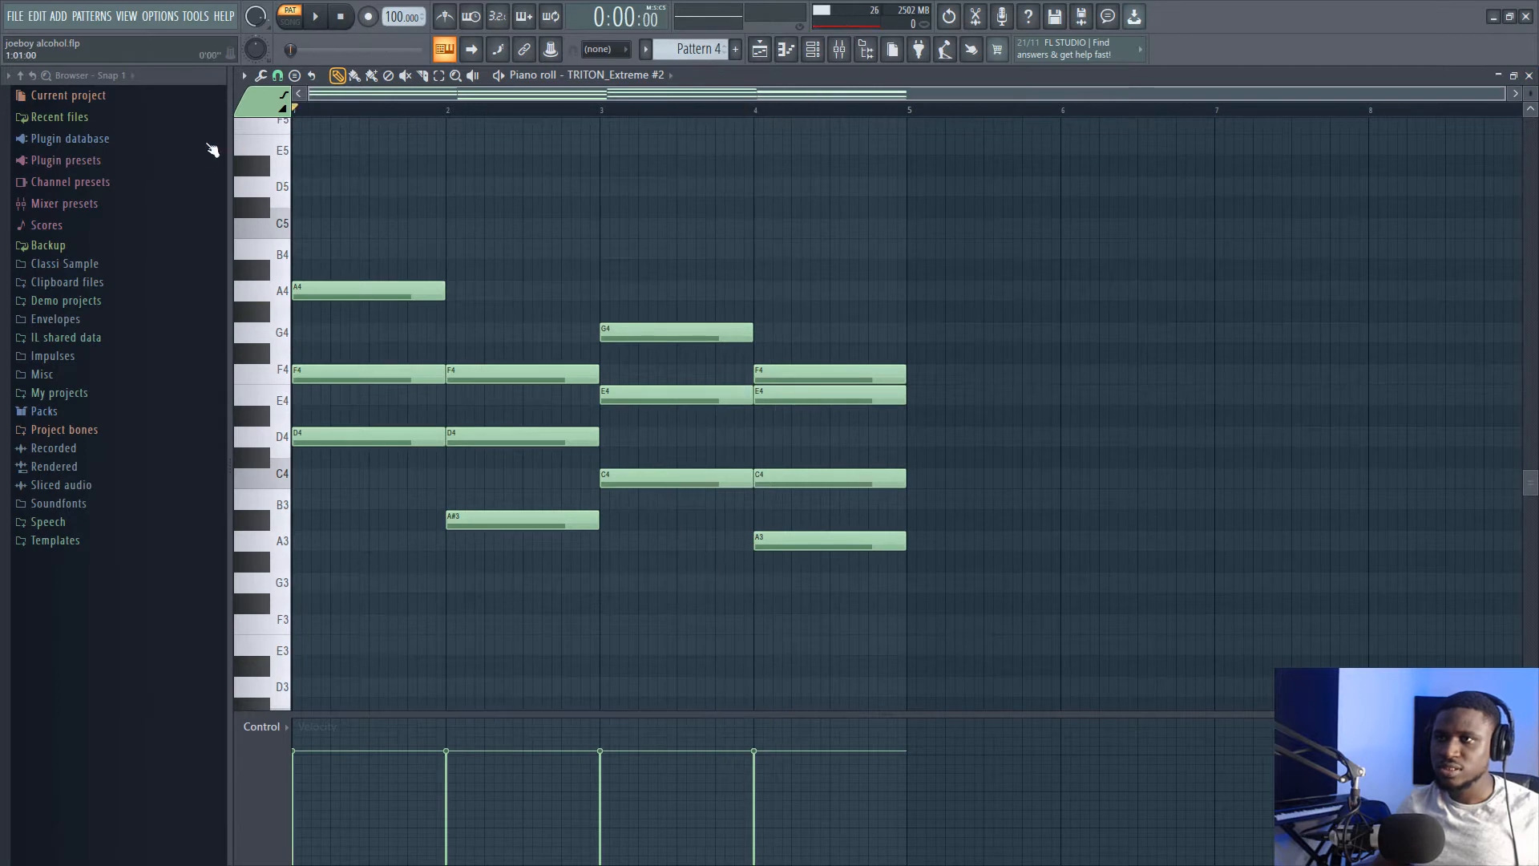
pyautogui.press('space')
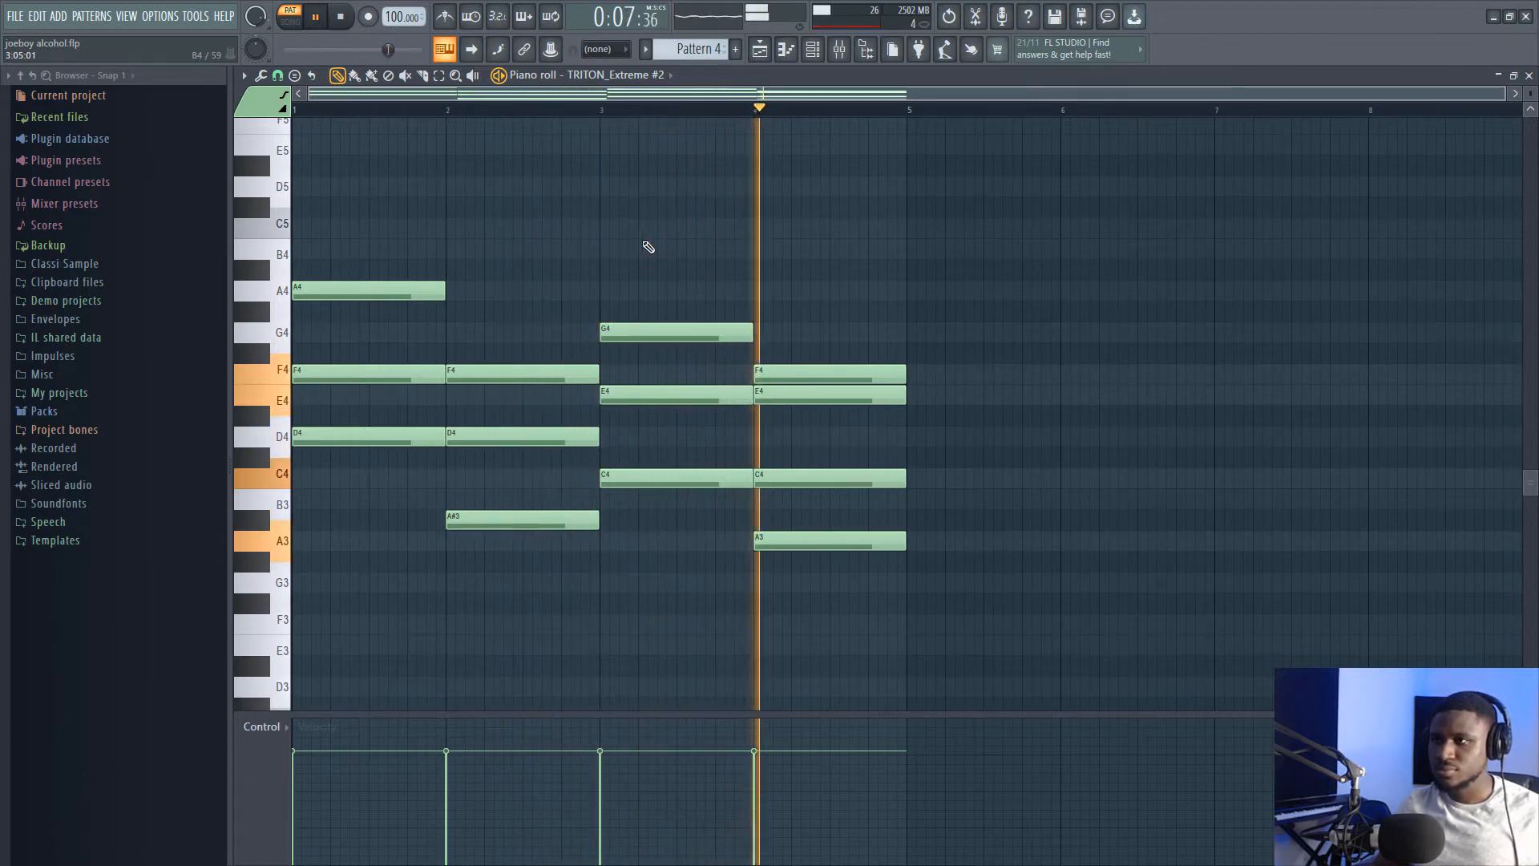
pyautogui.press('space')
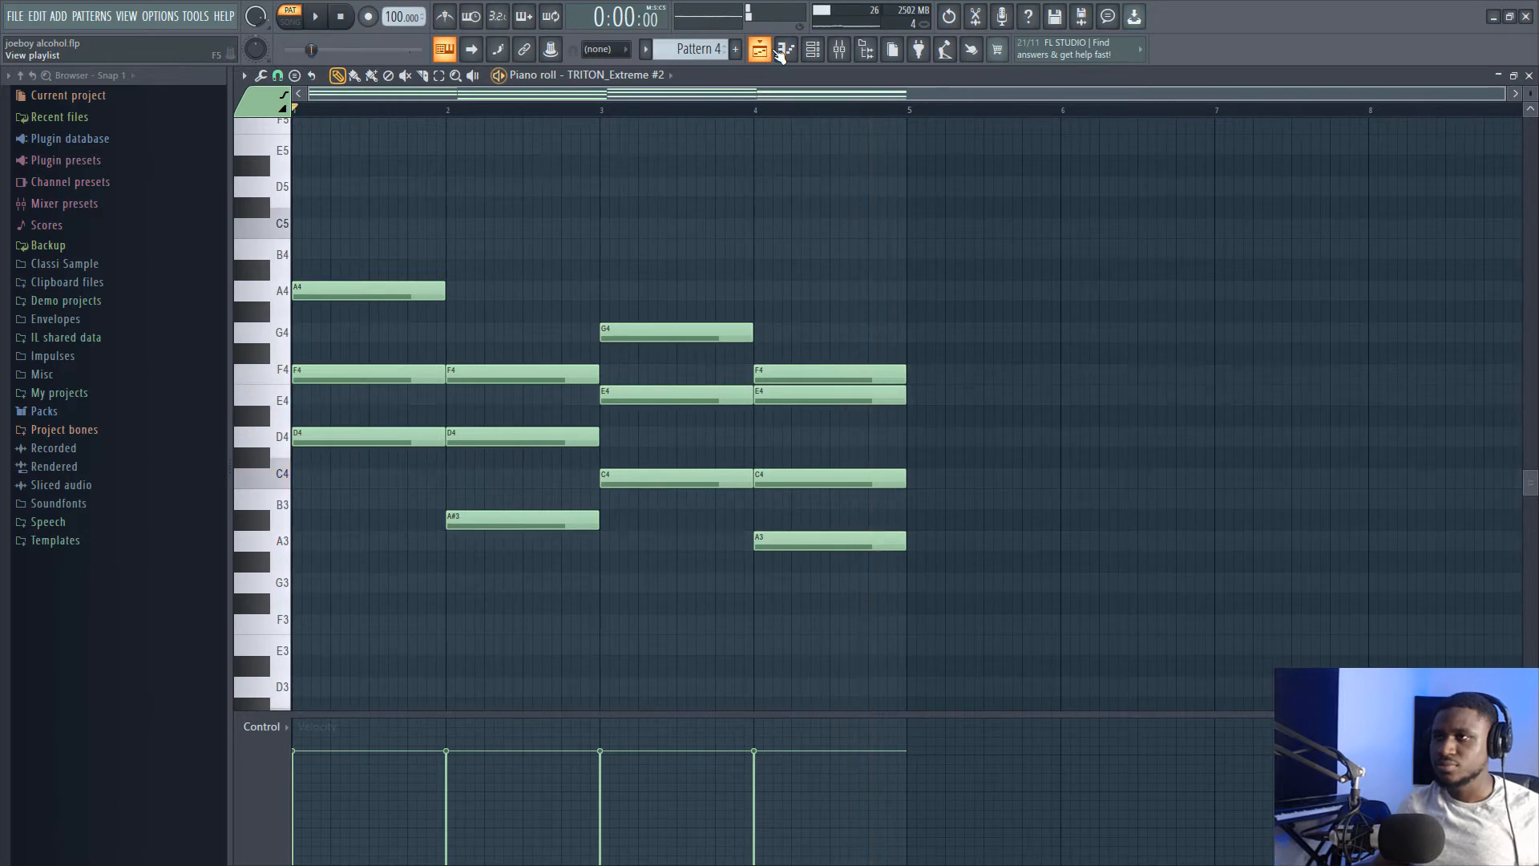
# Open Pattern 3's TRITON_Extreme #3 chords in the piano roll and play them through
pyautogui.click(773, 50)
pyautogui.doubleClick(525, 245)
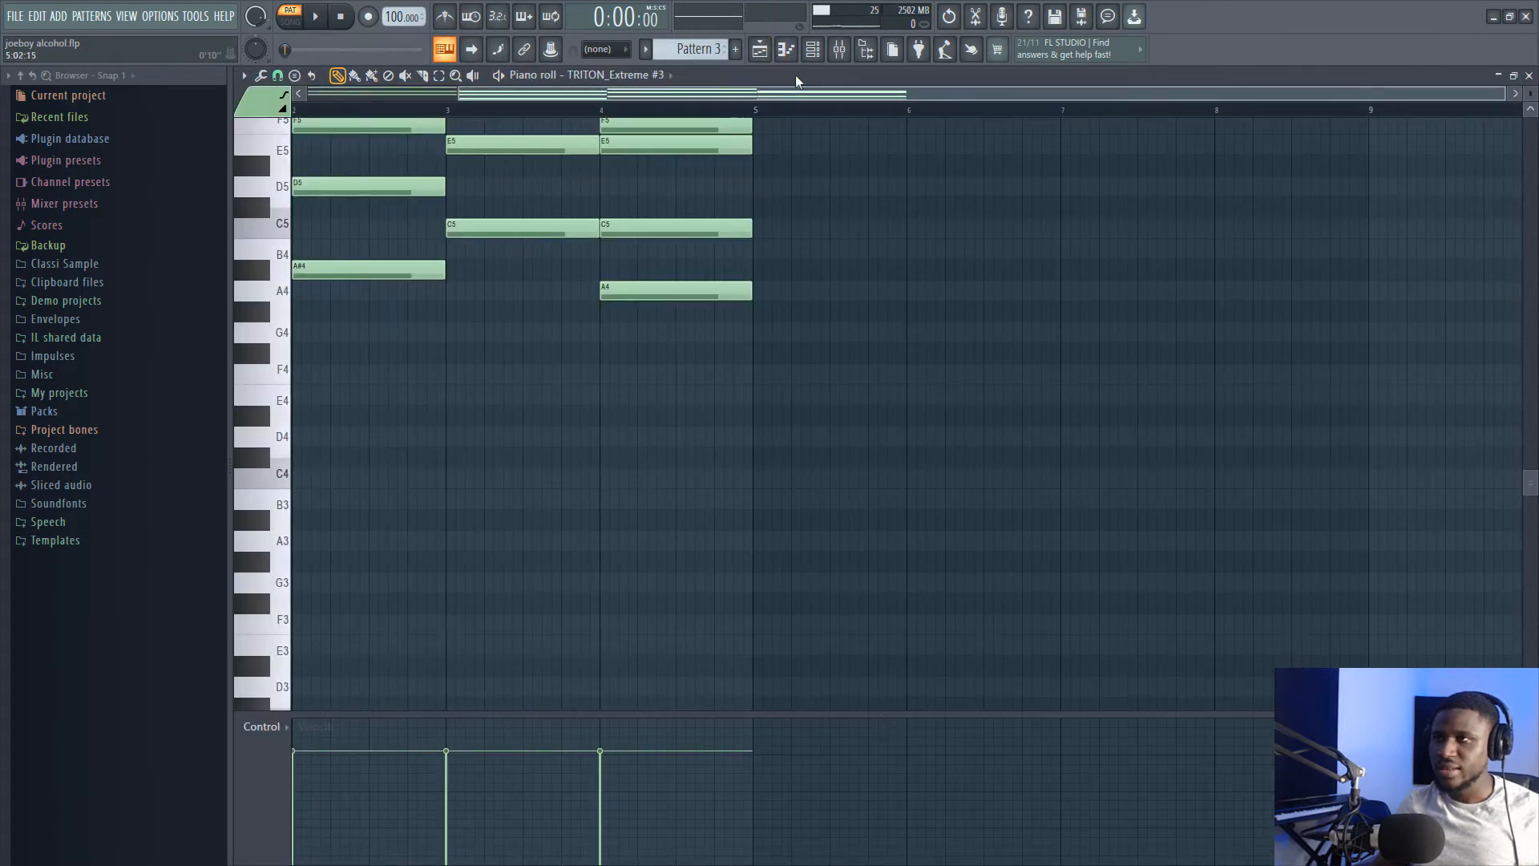
pyautogui.click(817, 56)
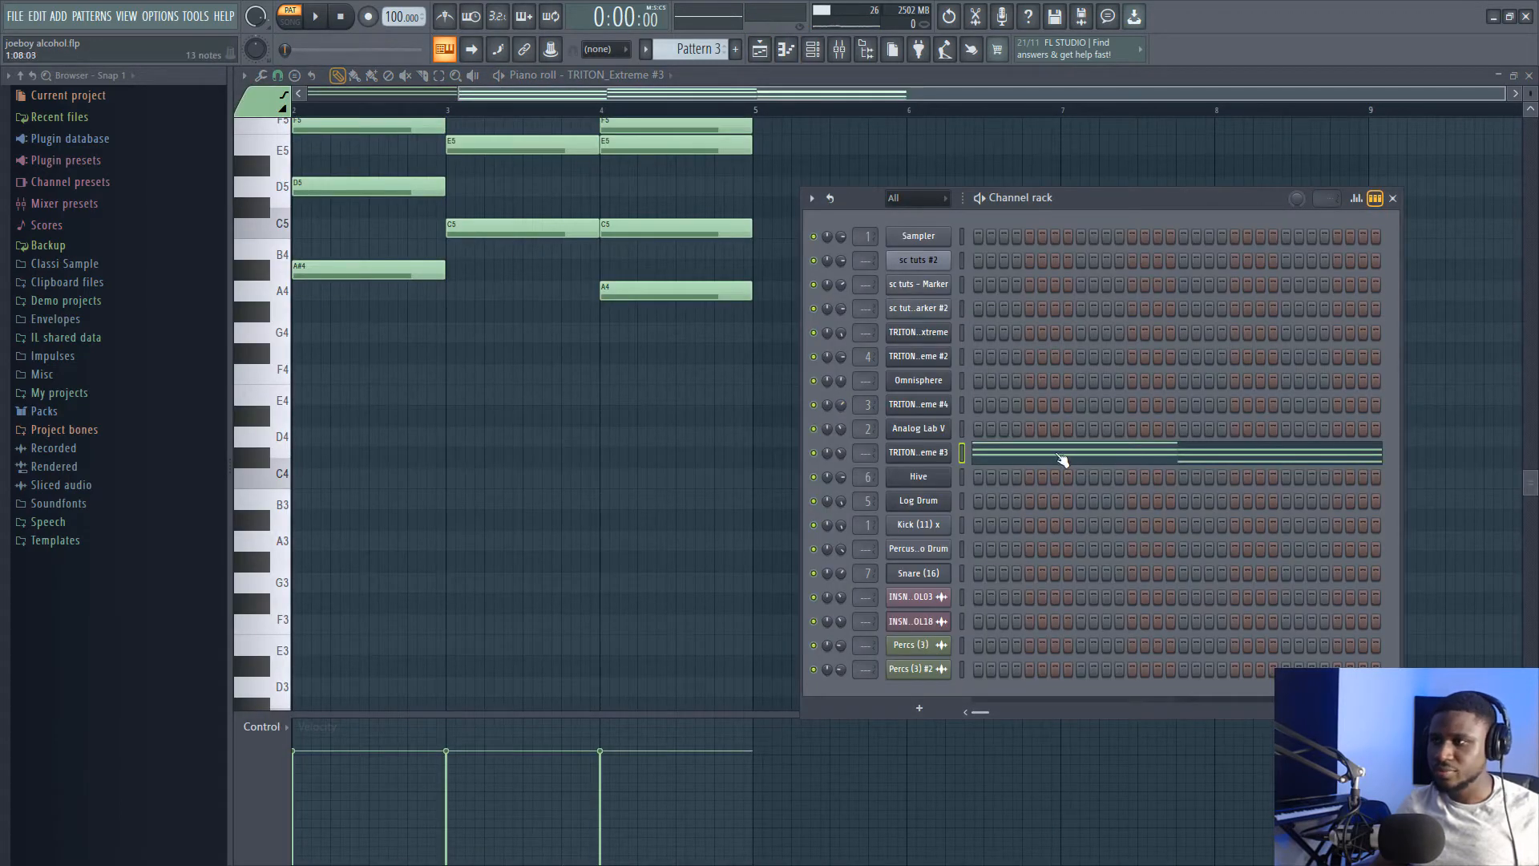
pyautogui.click(1060, 458)
pyautogui.click(1060, 458)
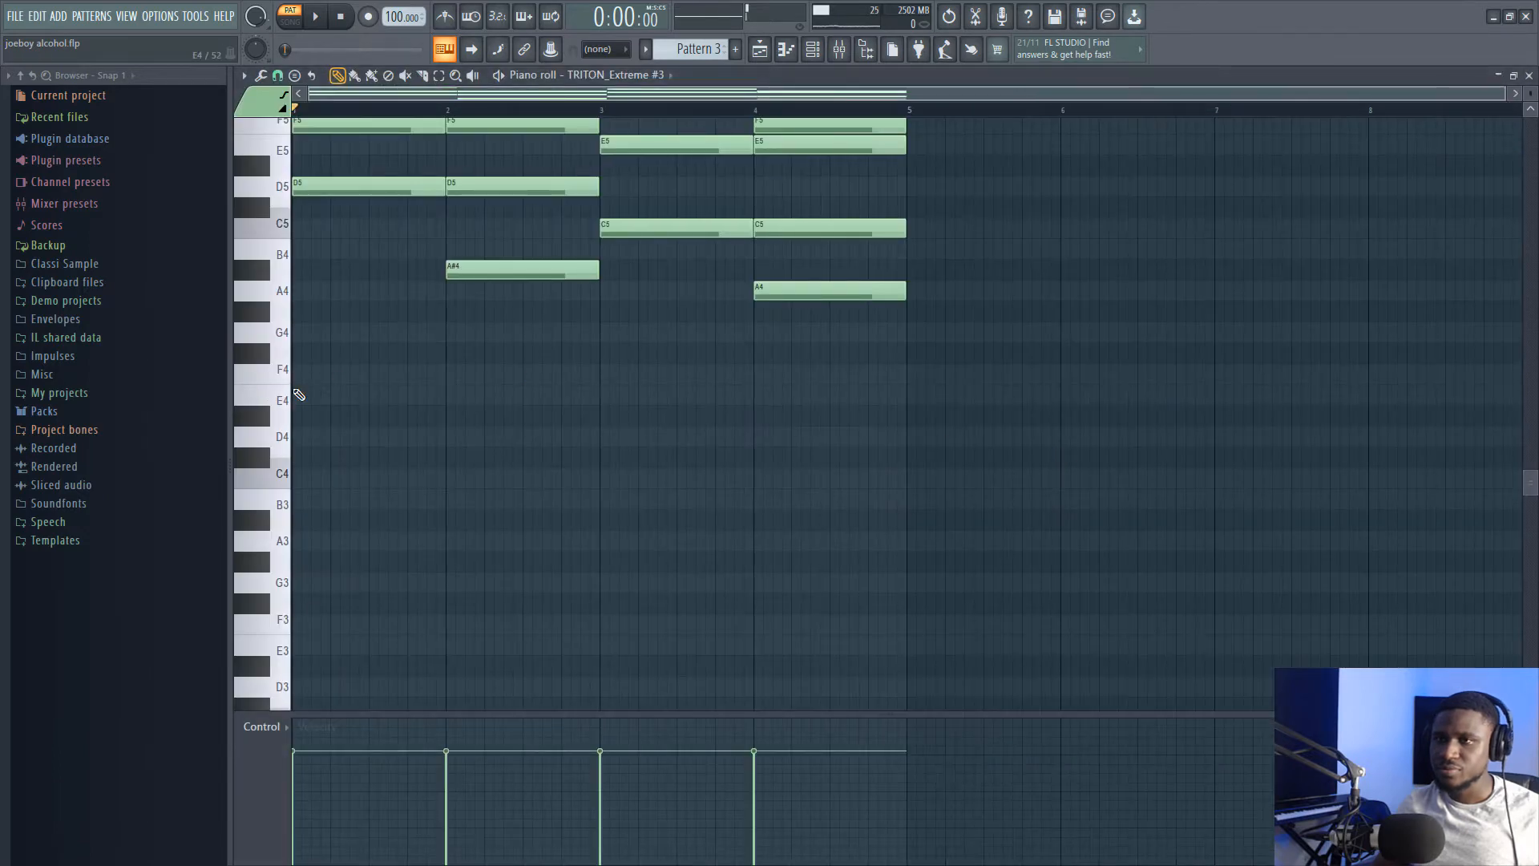
pyautogui.scroll(5, 298, 394)
pyautogui.press('space')
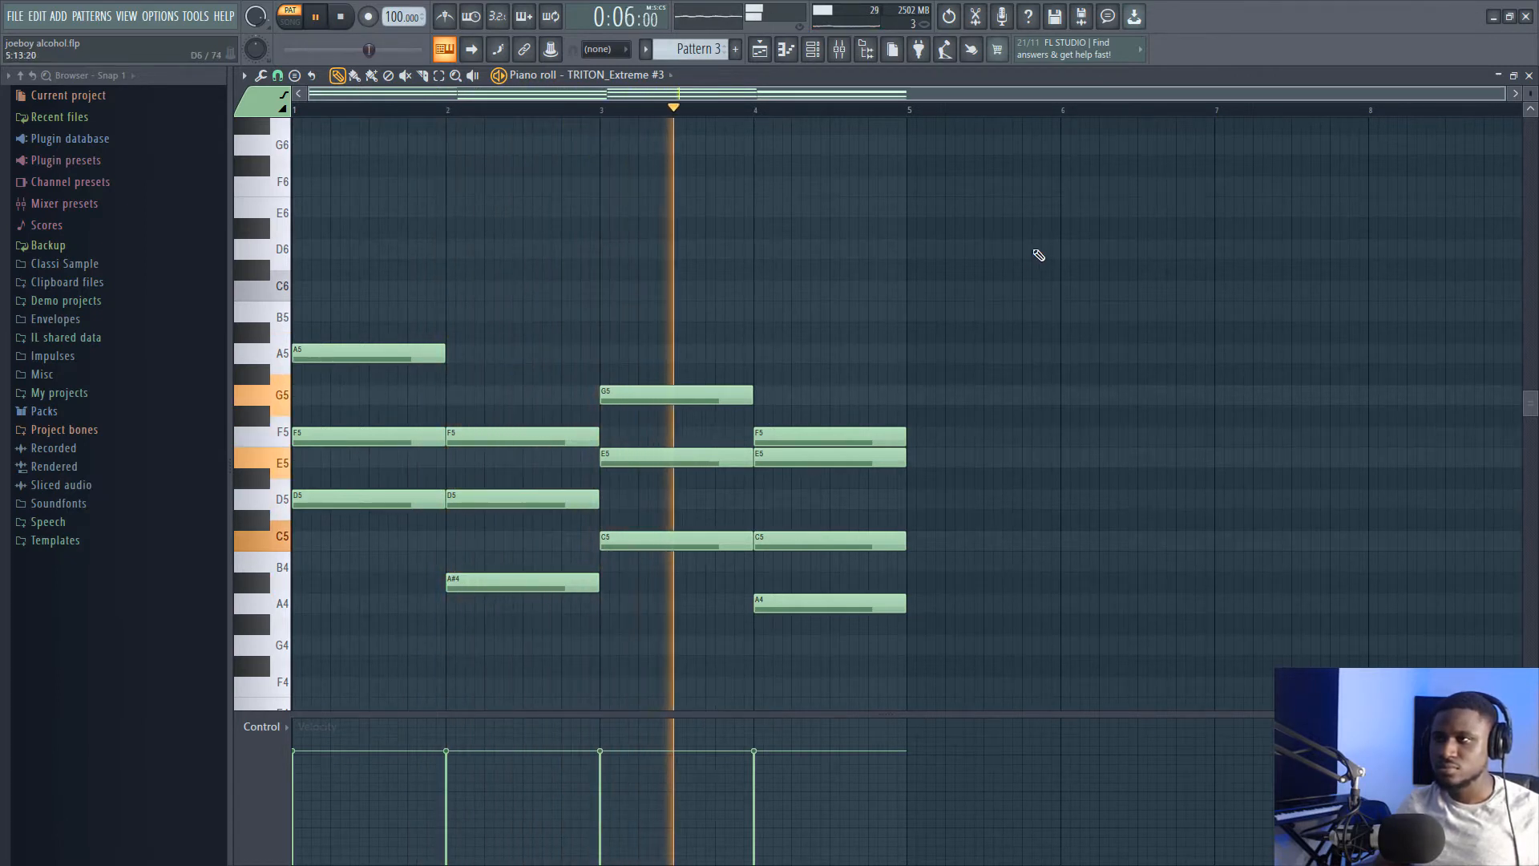
pyautogui.press('space')
# Open Pattern 5's TRITON_Extreme melody from the playlist, show it from the first bar and play it through
pyautogui.click(762, 53)
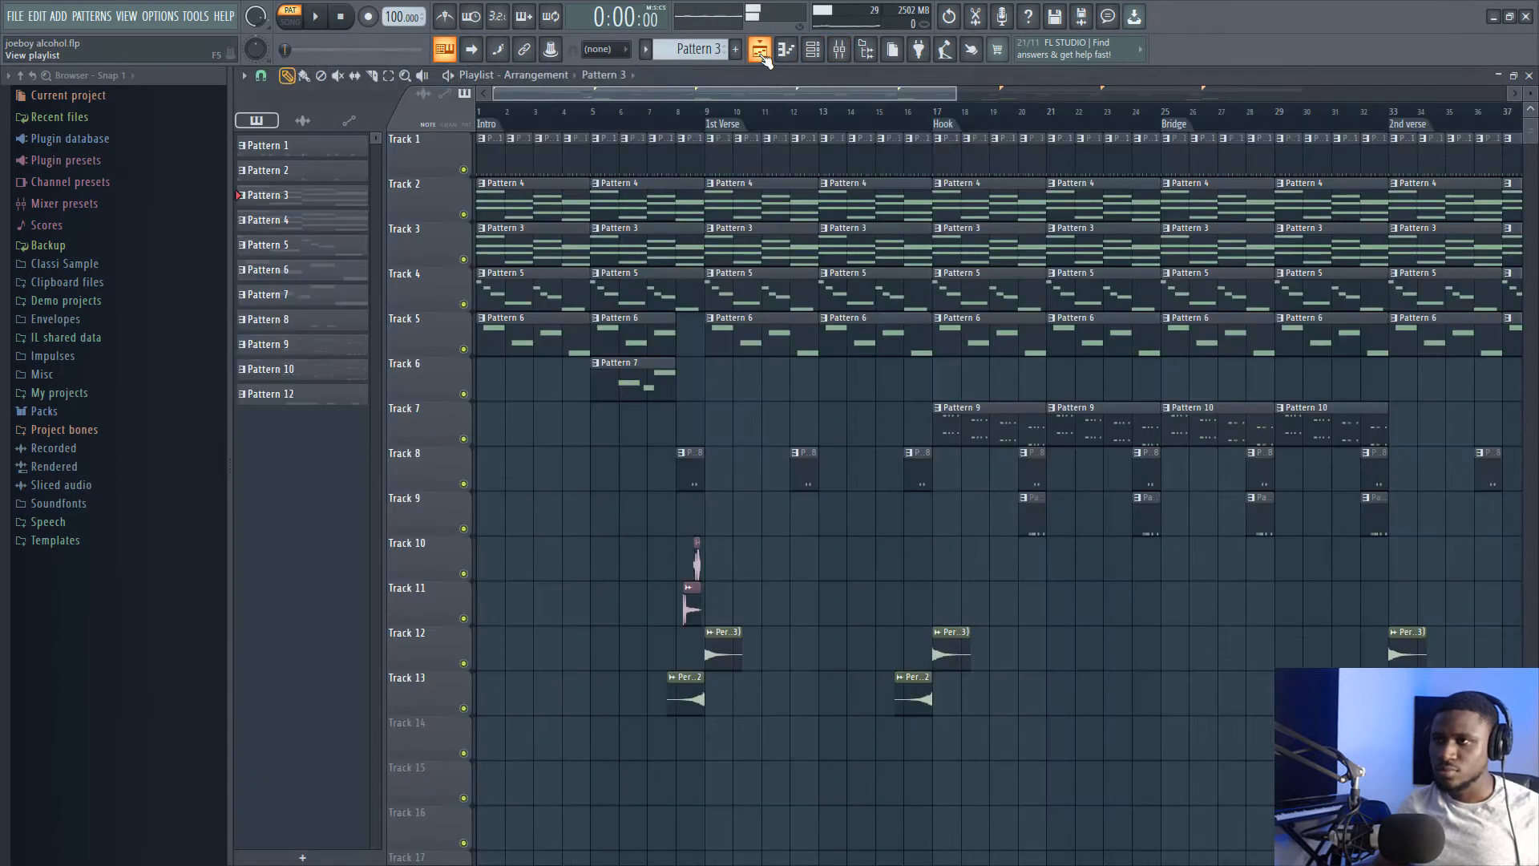
pyautogui.doubleClick(547, 292)
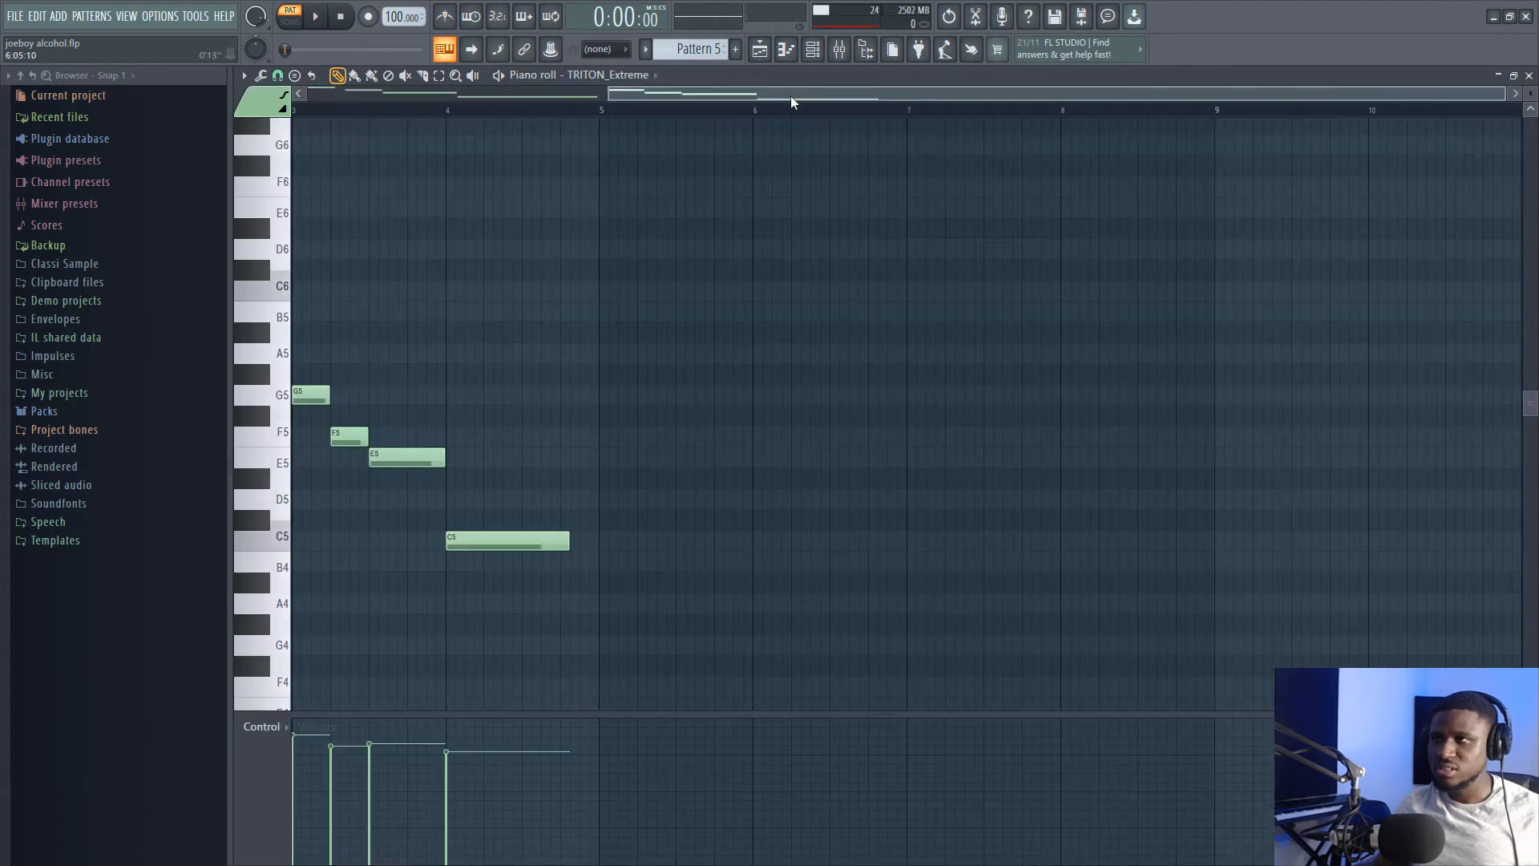
pyautogui.moveTo(792, 101); pyautogui.dragTo(344, 133)
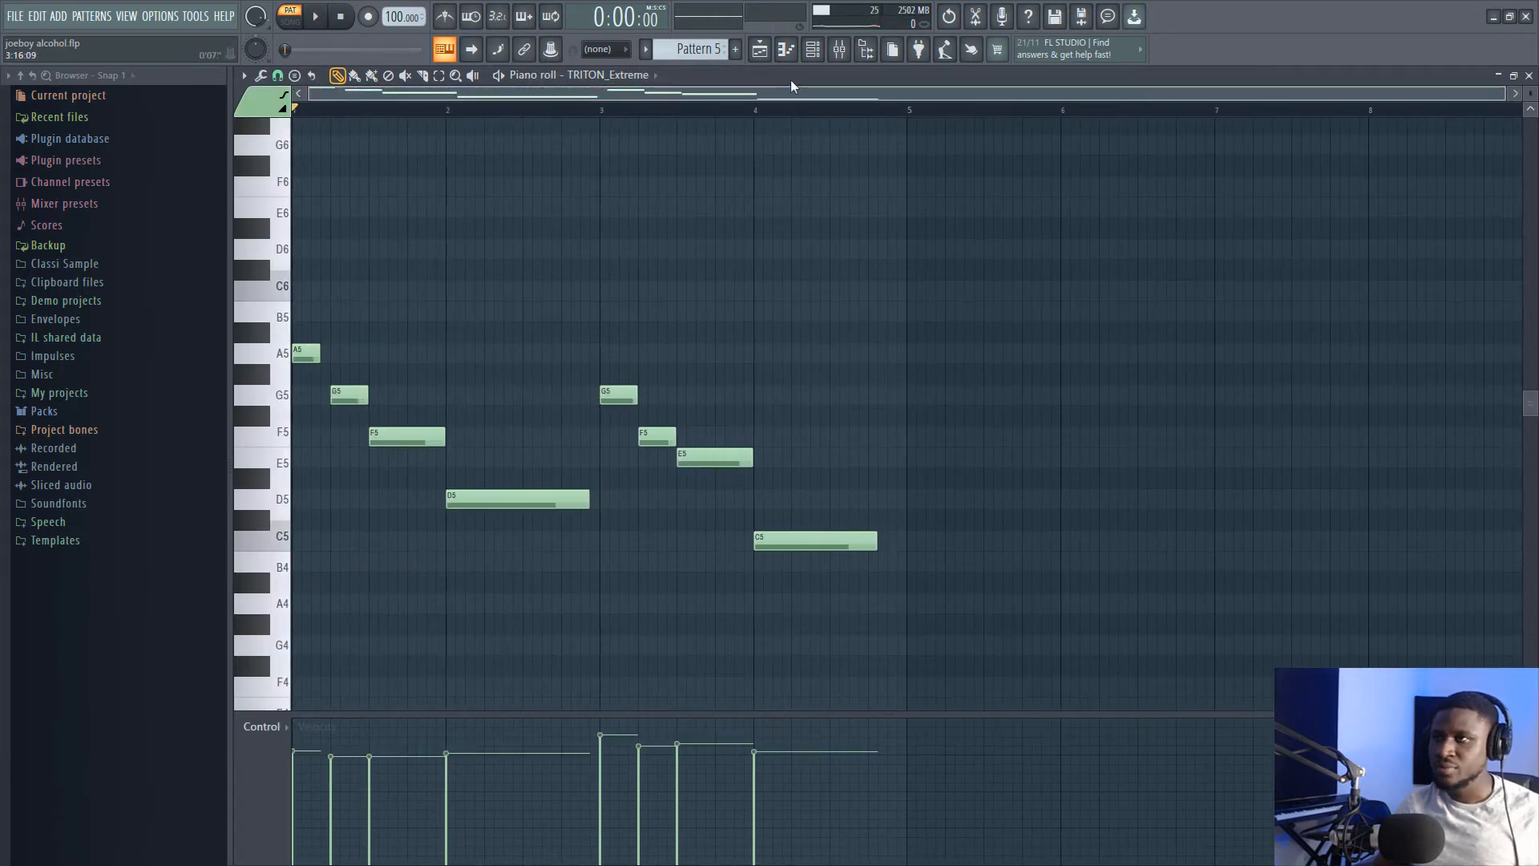
pyautogui.press('space')
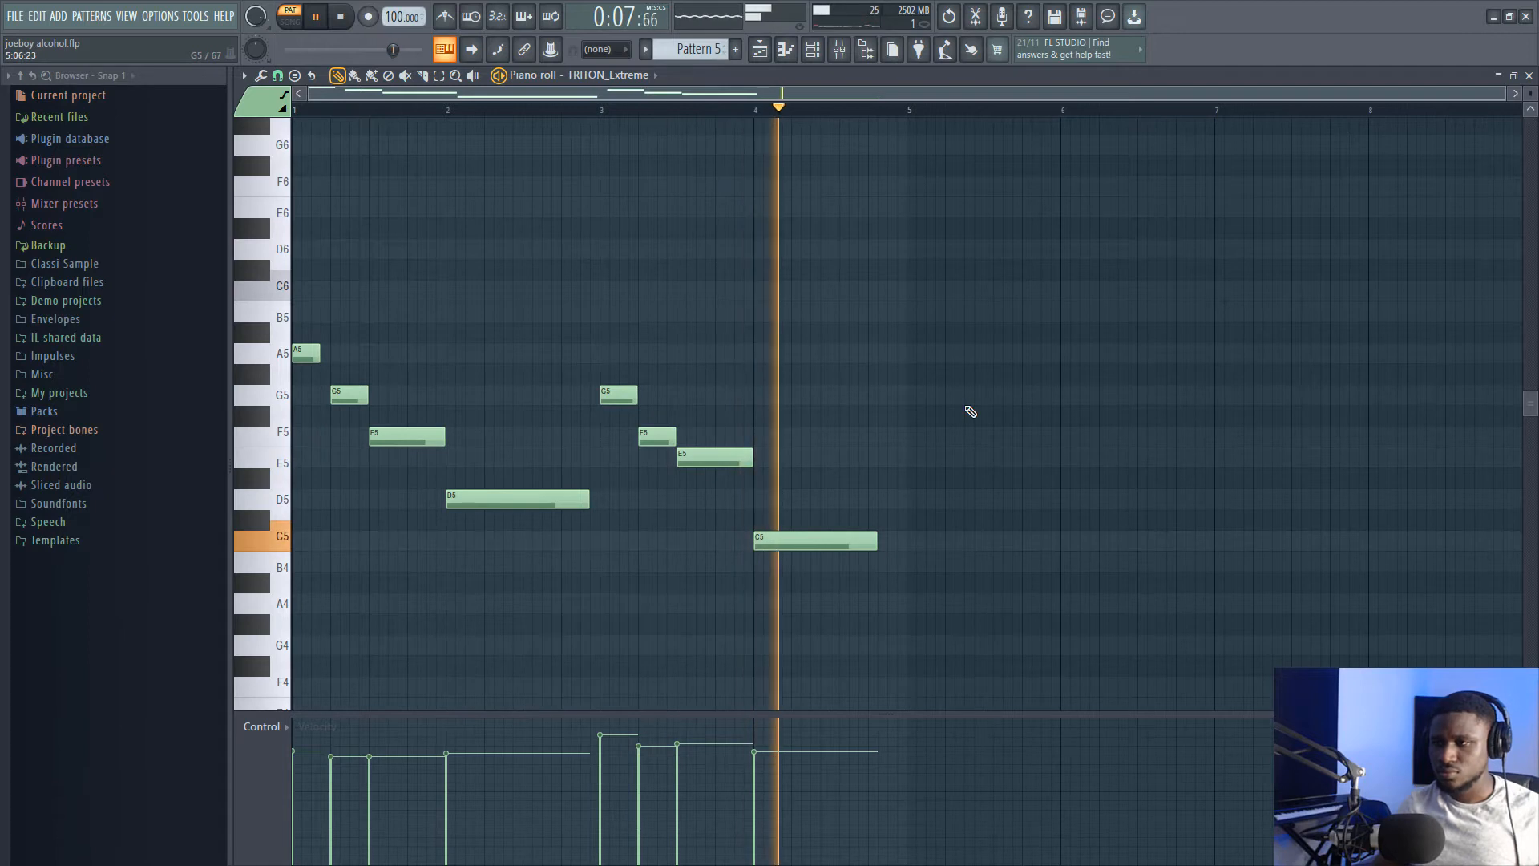
pyautogui.press('space')
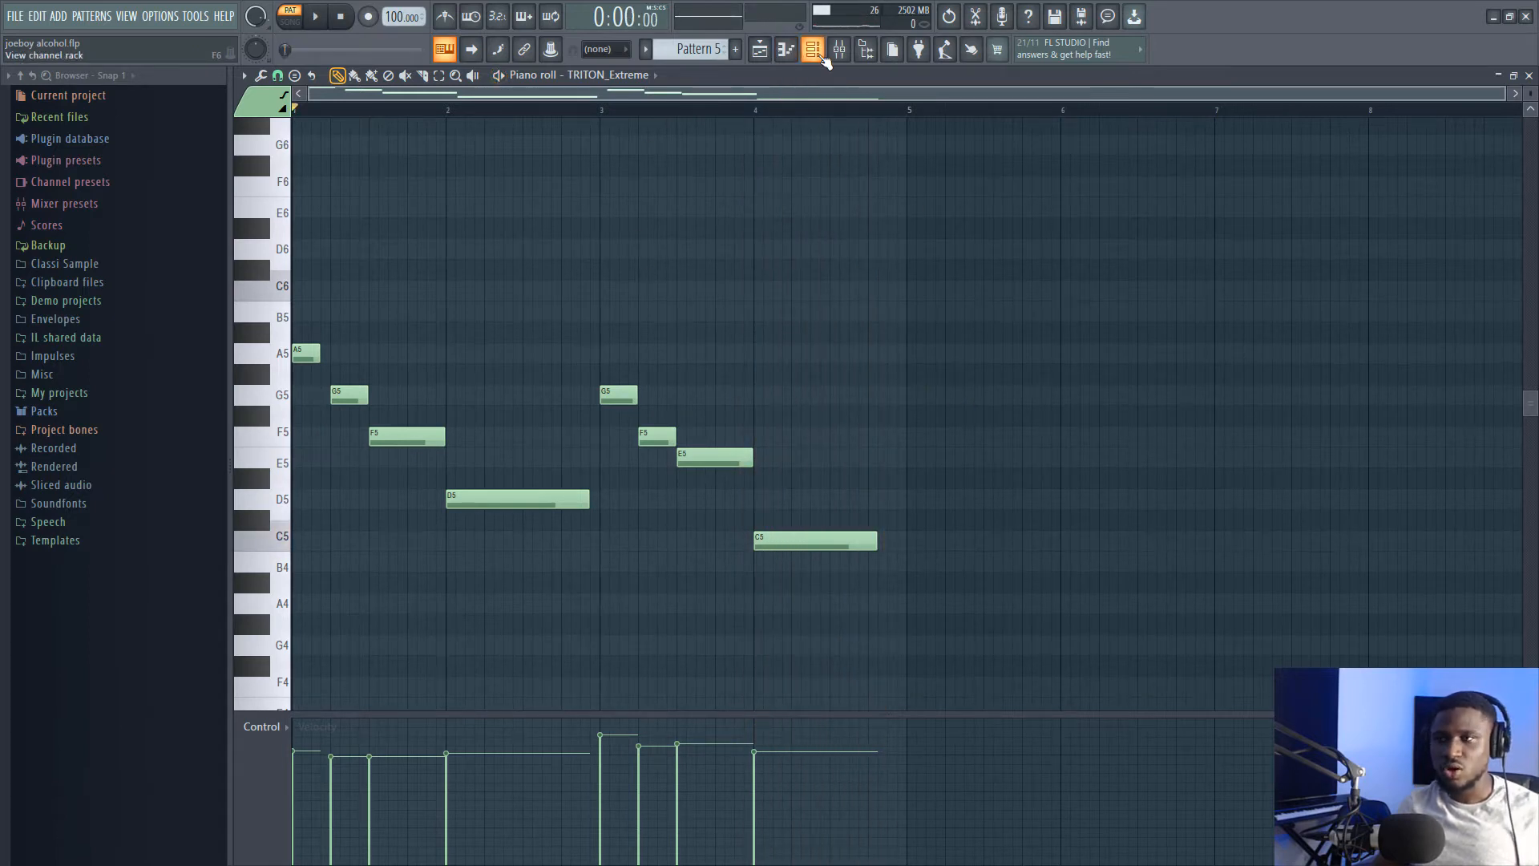
# Open Pattern 6's TRITON_Extreme #4 melody from the playlist, show it from the first bar and play it through
pyautogui.click(820, 54)
pyautogui.click(758, 51)
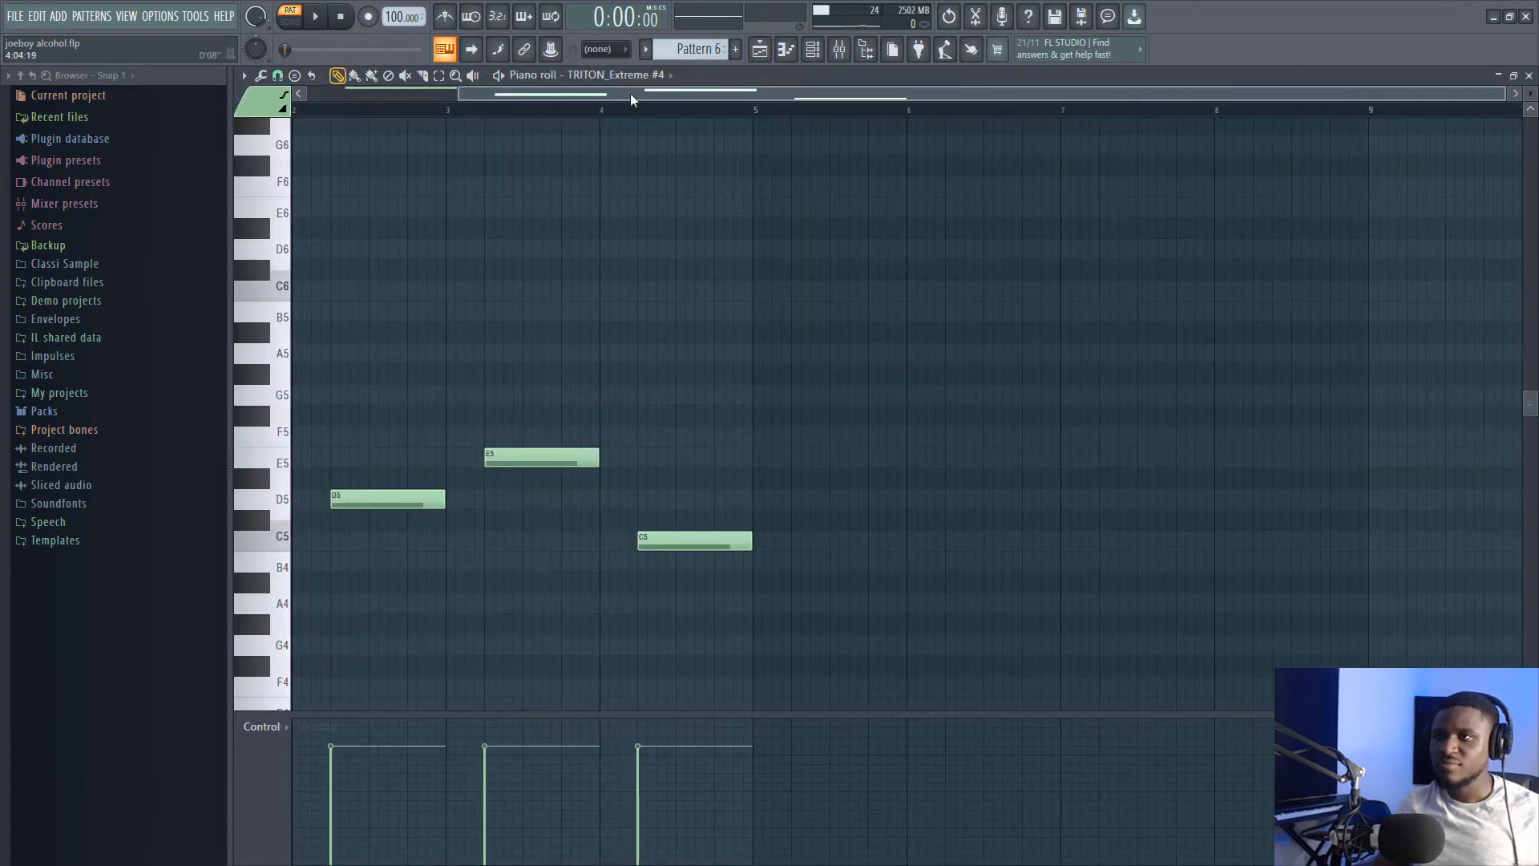
pyautogui.moveTo(630, 93); pyautogui.dragTo(478, 114)
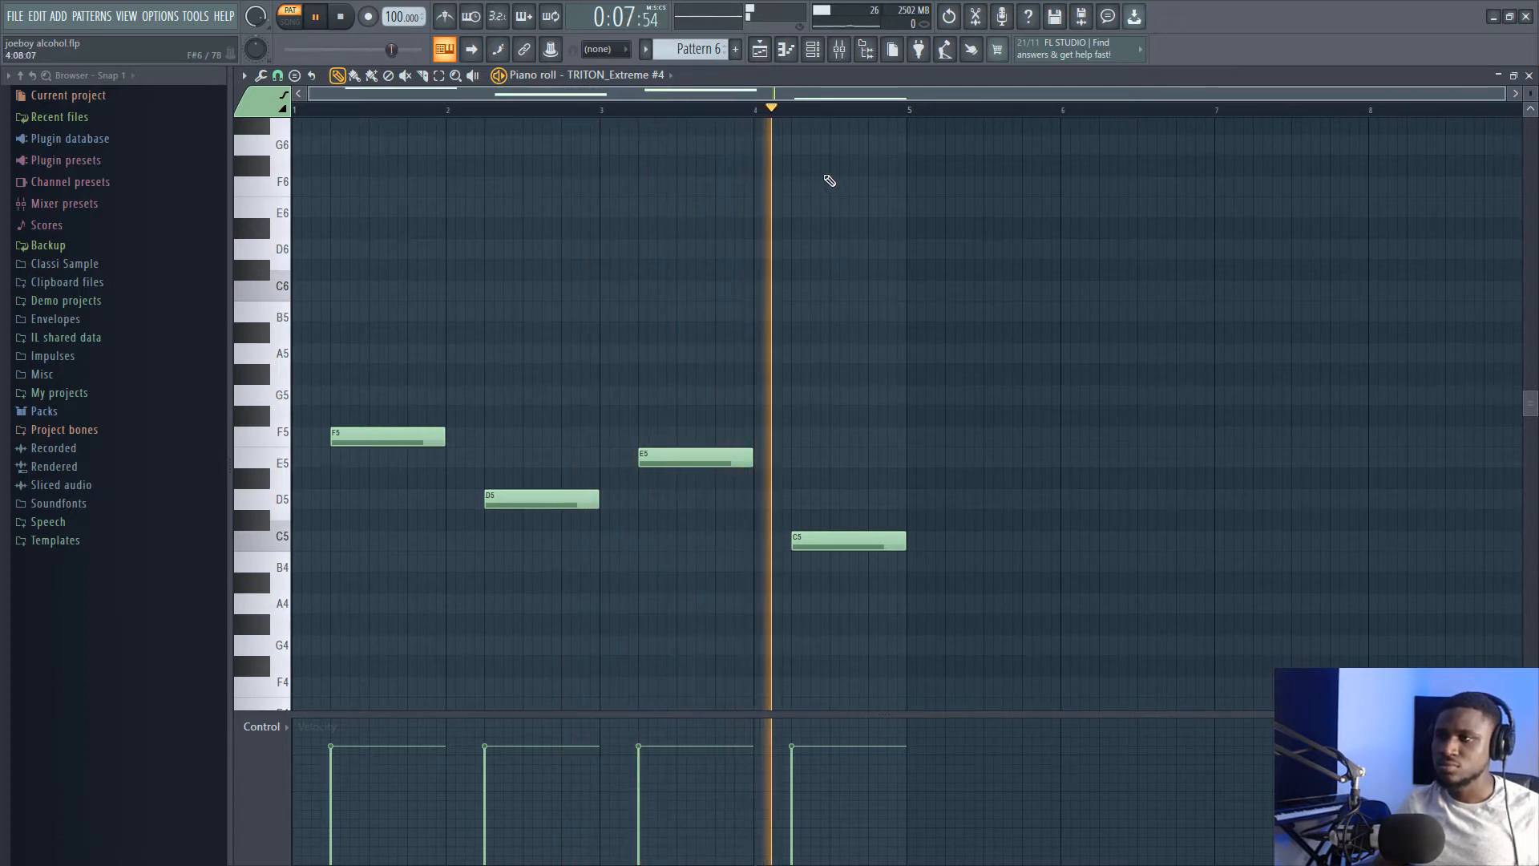
pyautogui.press('space')
# Mute Track 1 in the playlist and play the arrangement from the intro in song mode
pyautogui.click(760, 49)
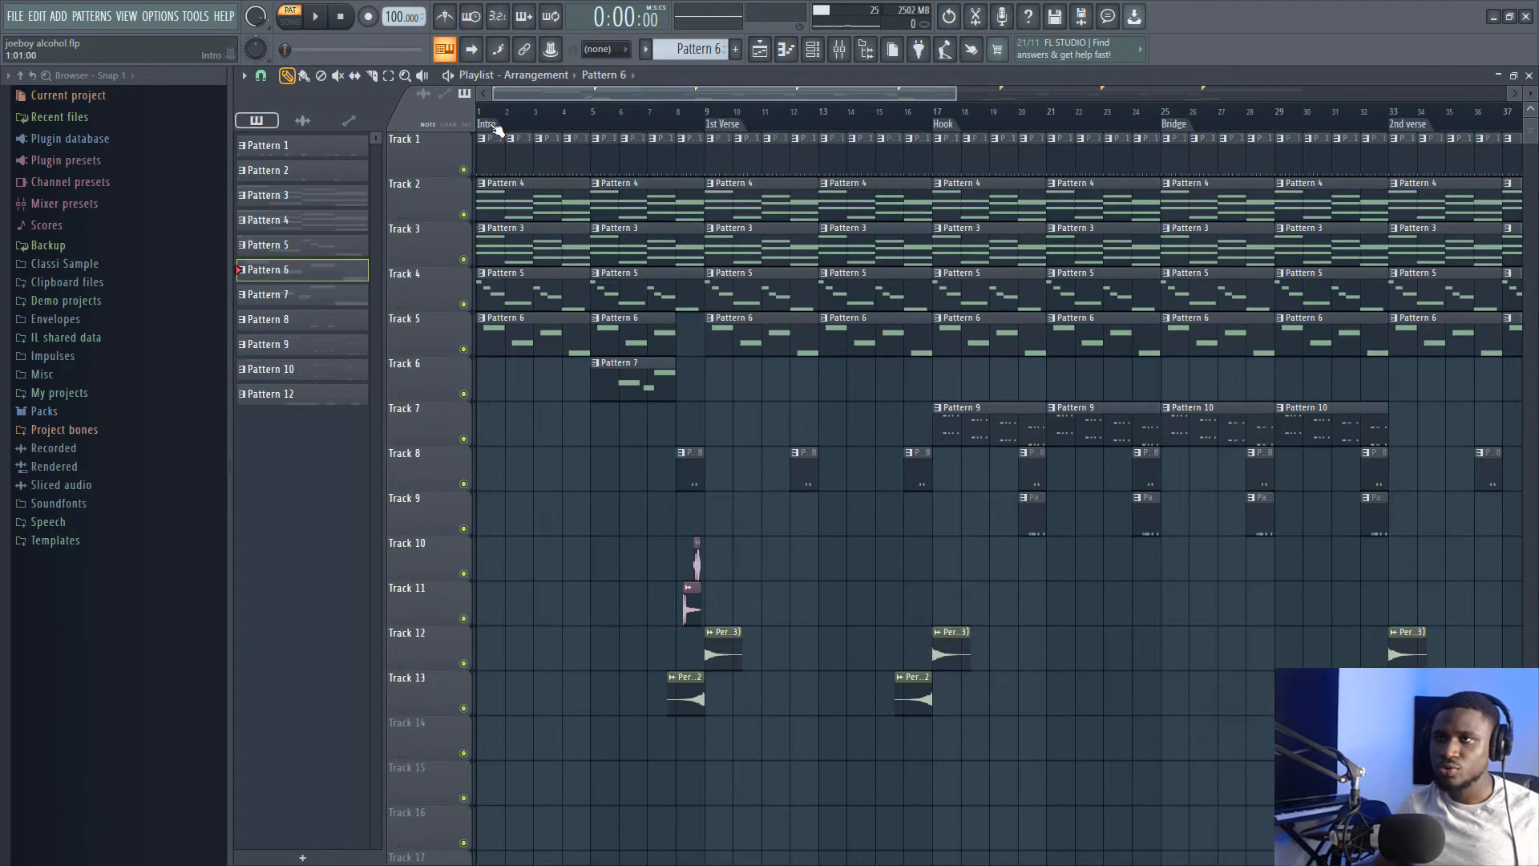
pyautogui.click(463, 170)
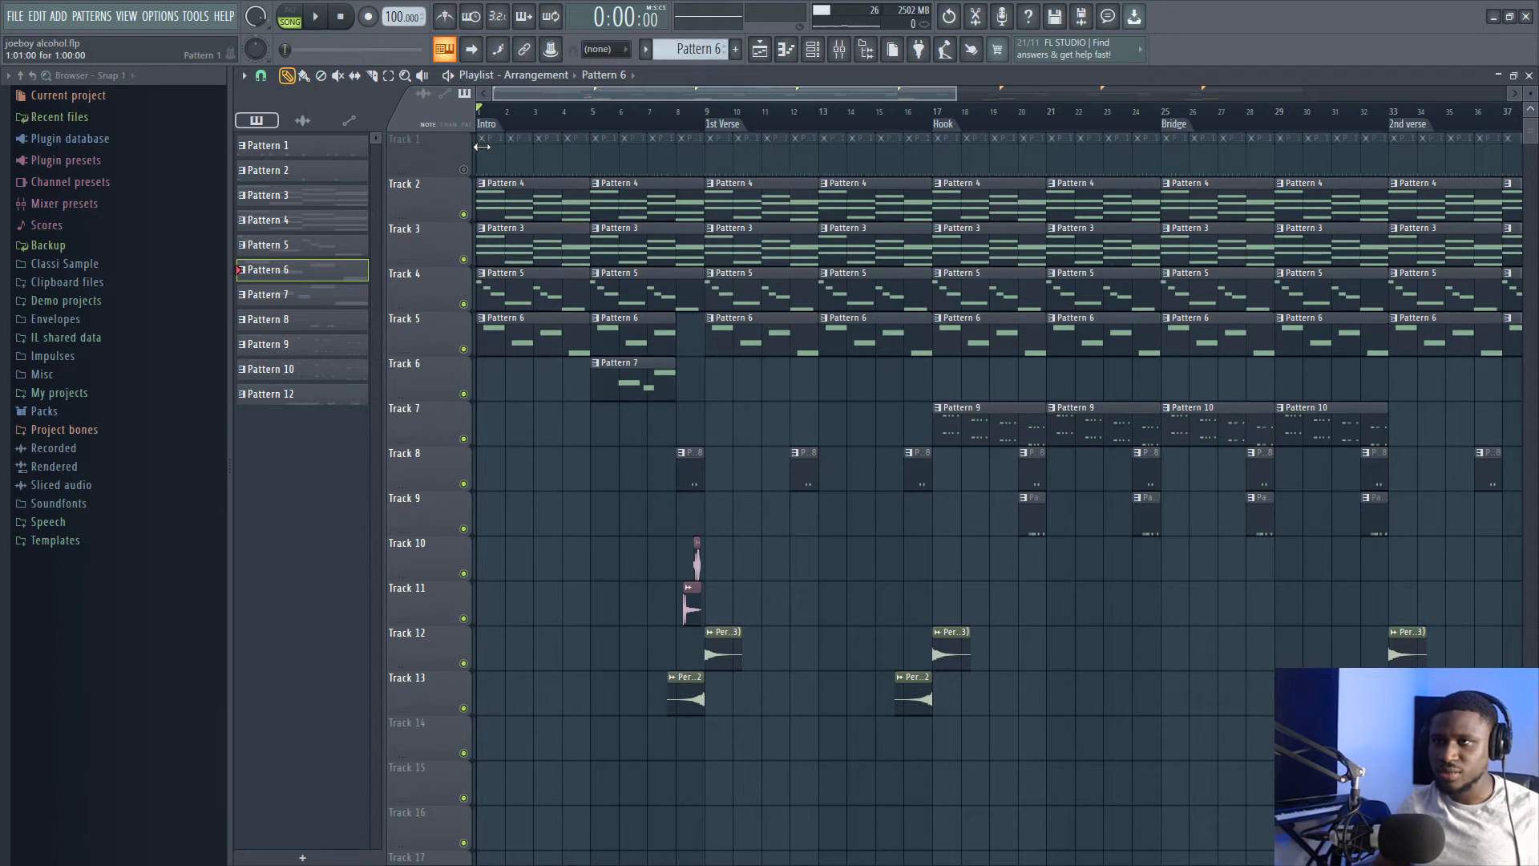
pyautogui.press('space')
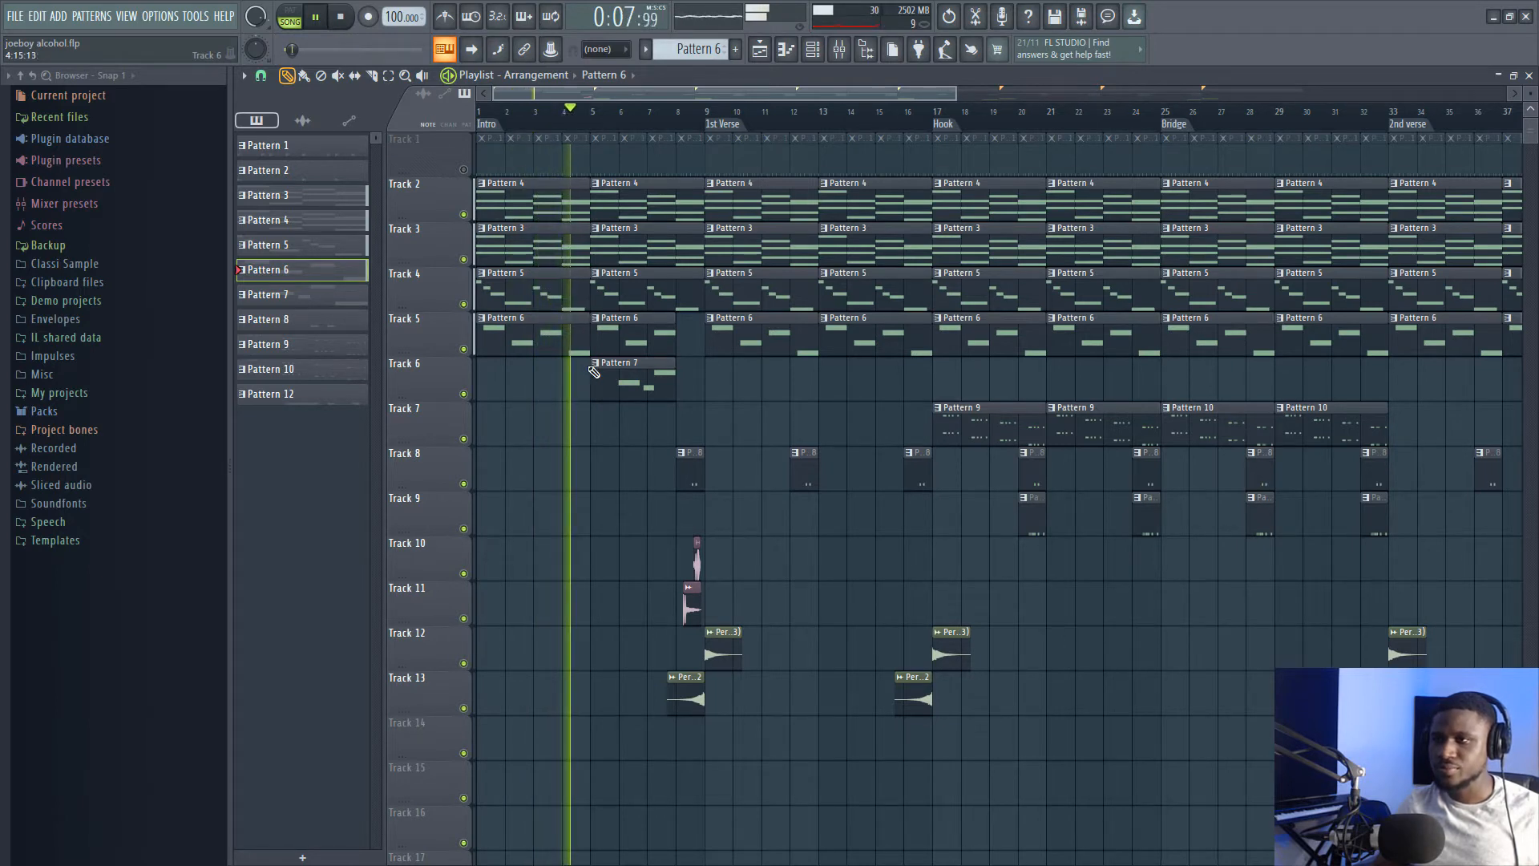
pyautogui.press('space')
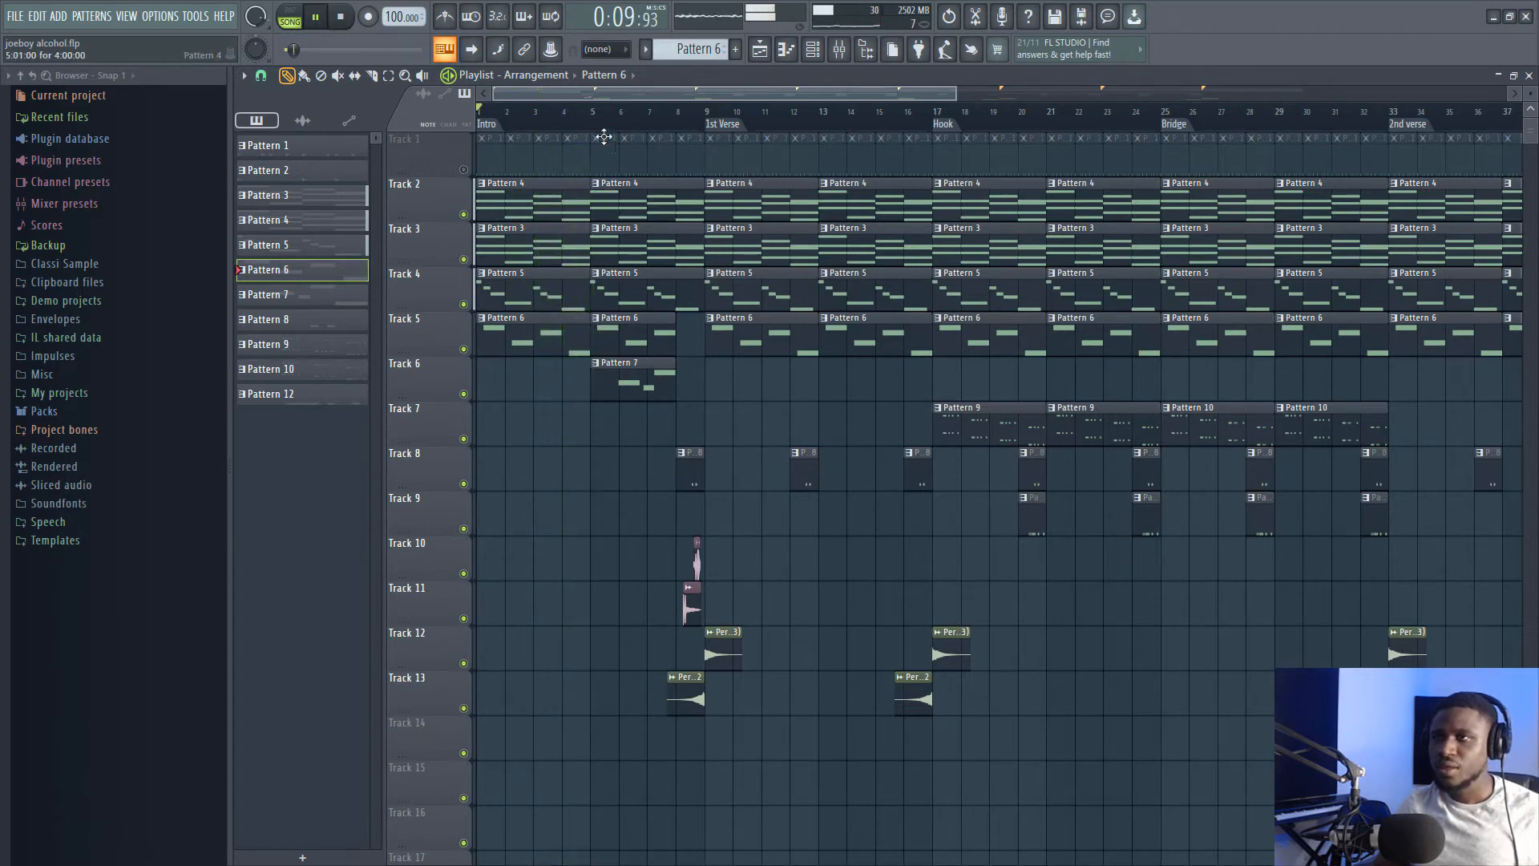
# Open Pattern 7's Omnisphere melody in the piano roll, sound out its notes and play it within the song from bar 5
pyautogui.click(637, 390)
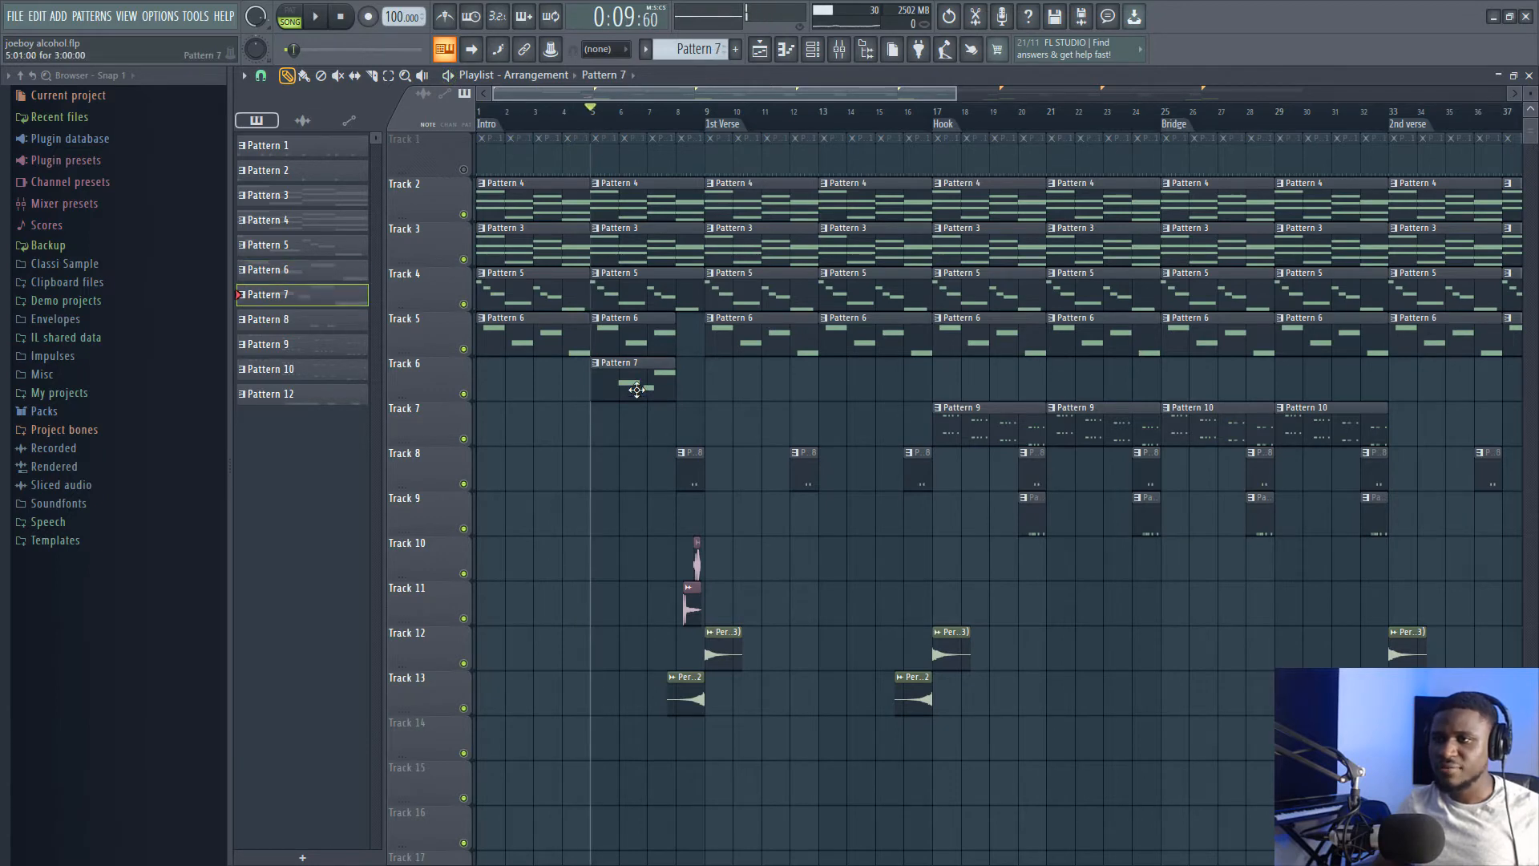
pyautogui.doubleClick(636, 389)
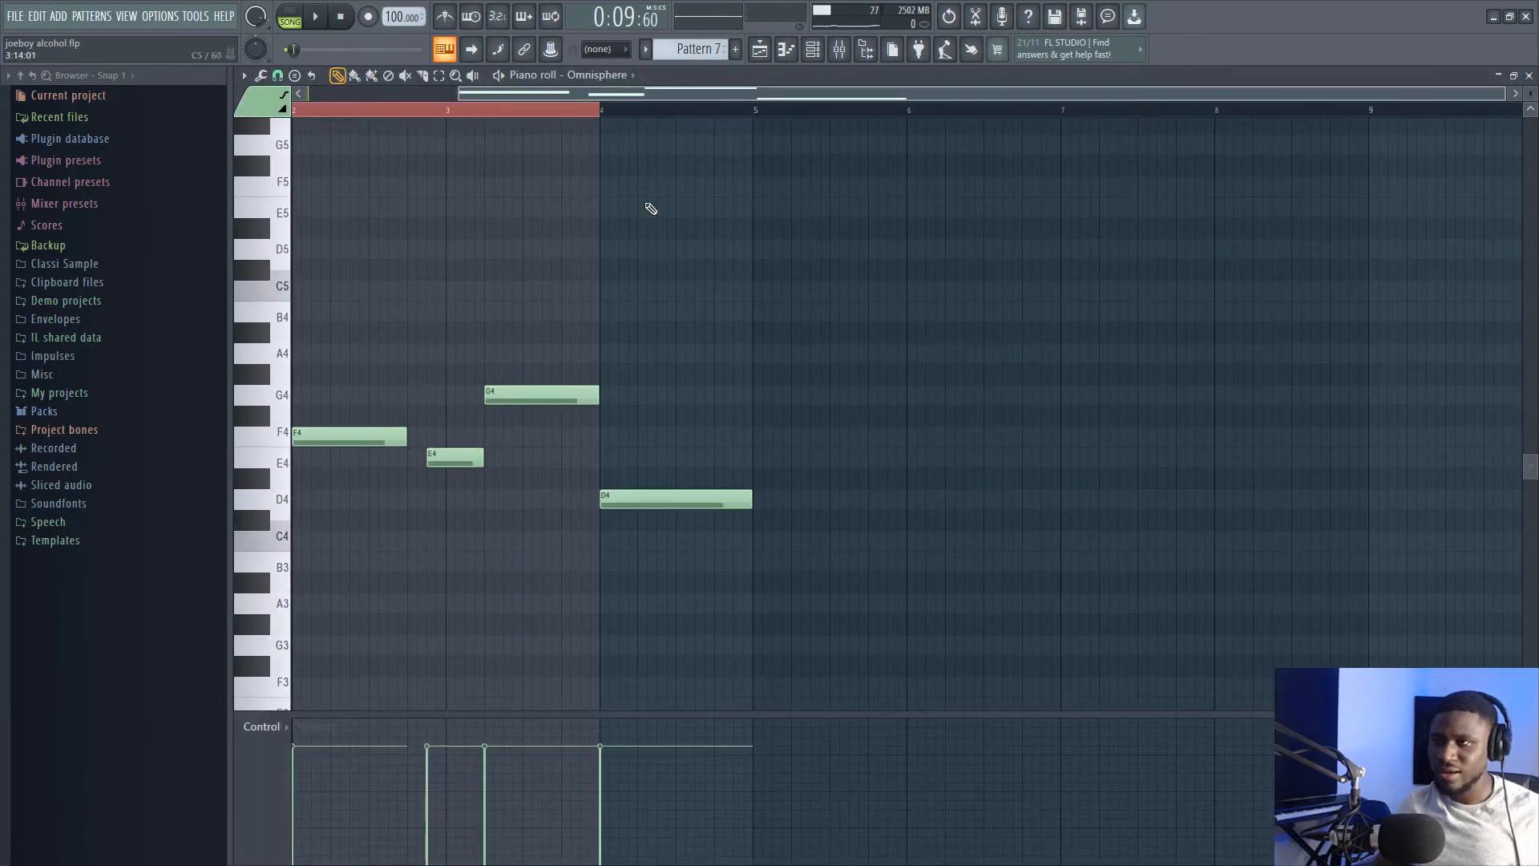
pyautogui.click(562, 112)
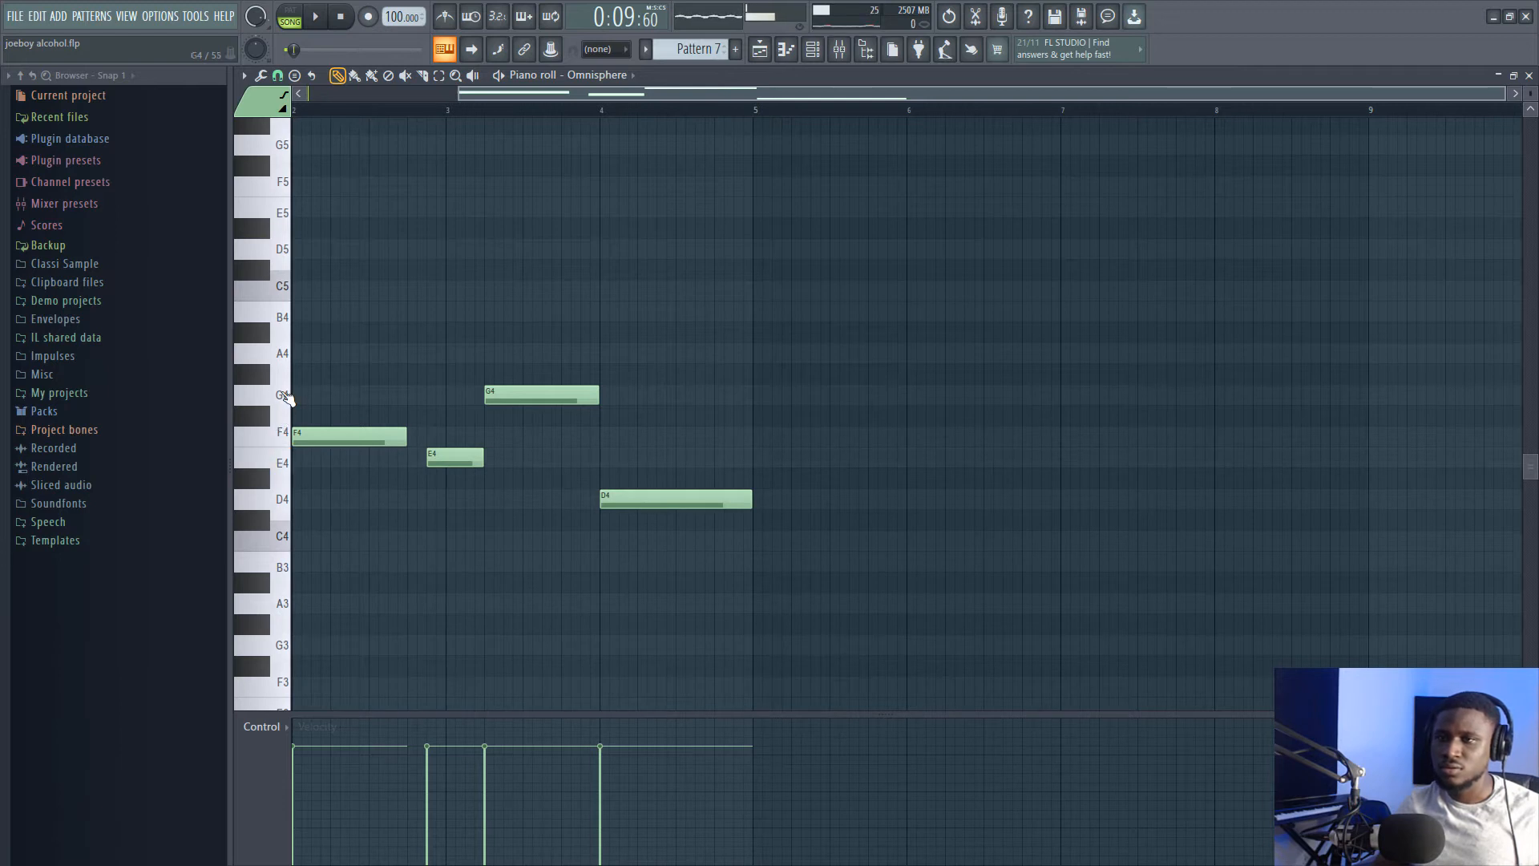
pyautogui.click(276, 511)
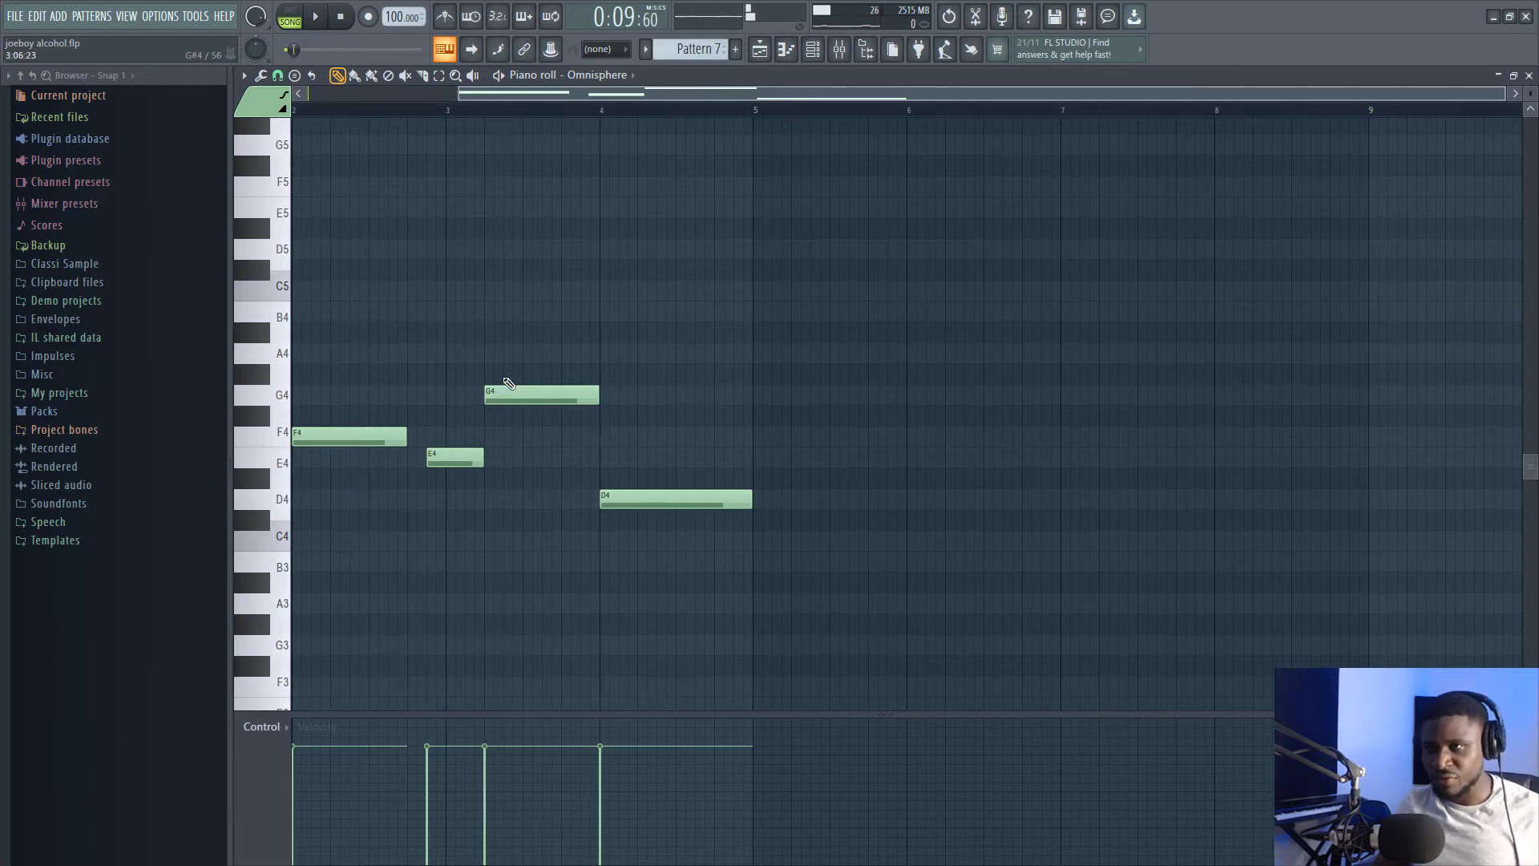
pyautogui.moveTo(513, 85); pyautogui.dragTo(342, 94)
pyautogui.press('space')
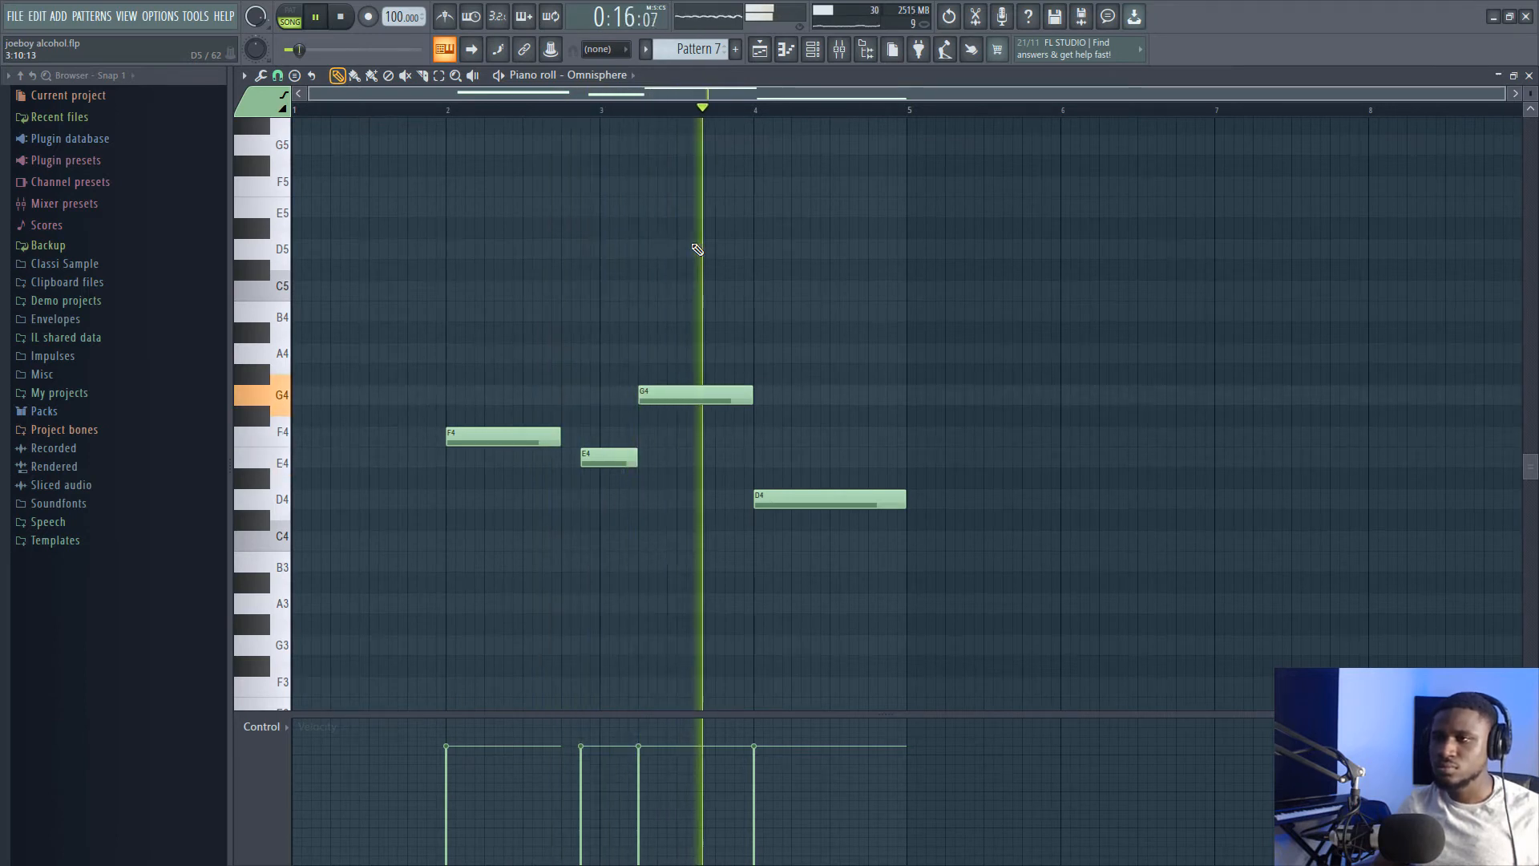
# Mute Tracks 8 to 13 in the playlist and play the arrangement from bar 5 up to the first verse
pyautogui.click(761, 50)
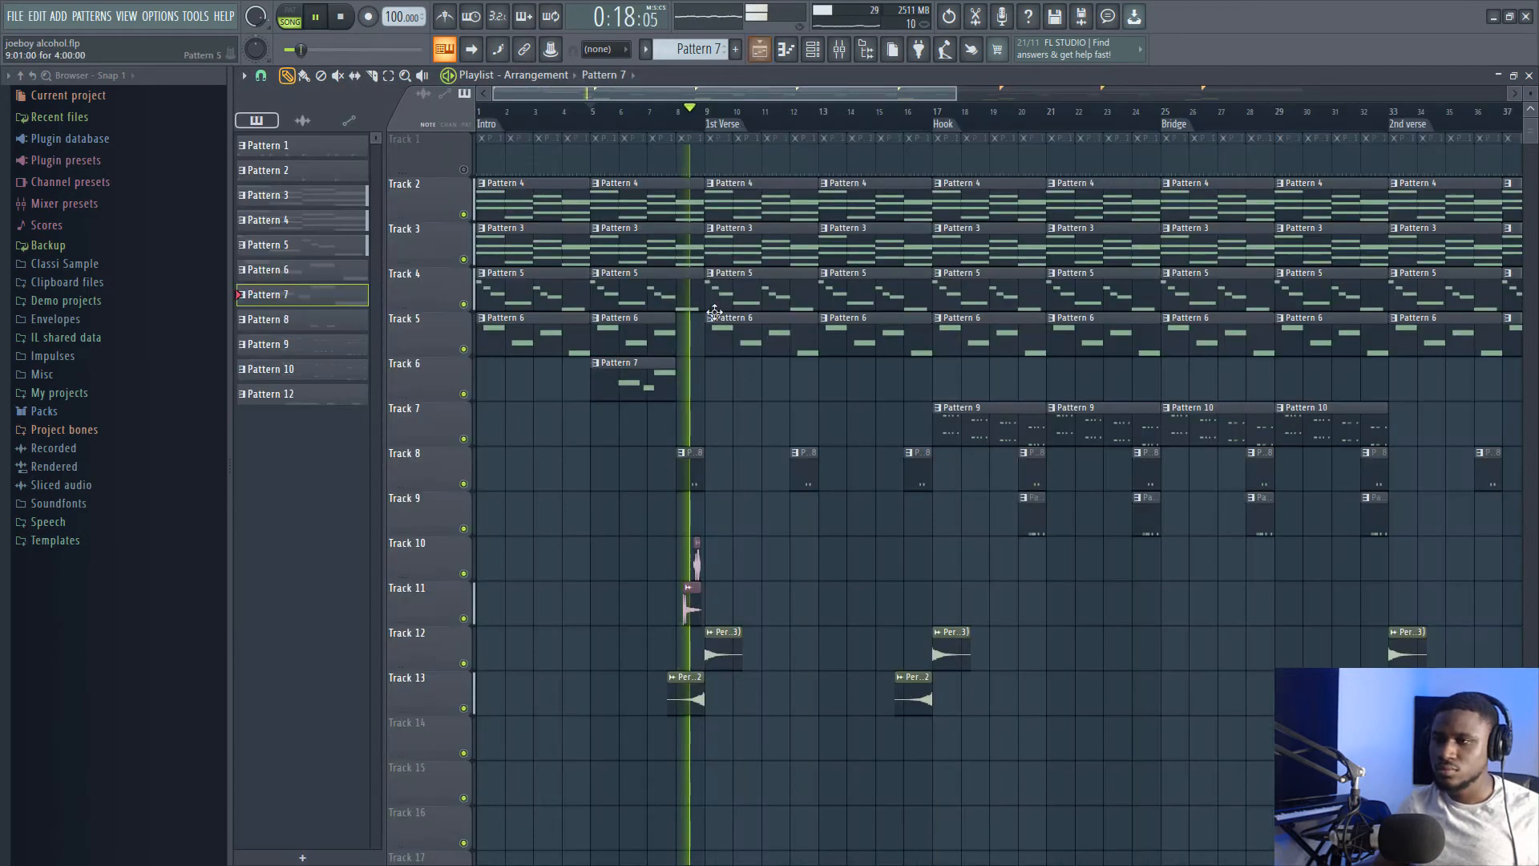
pyautogui.press('space')
pyautogui.click(465, 484)
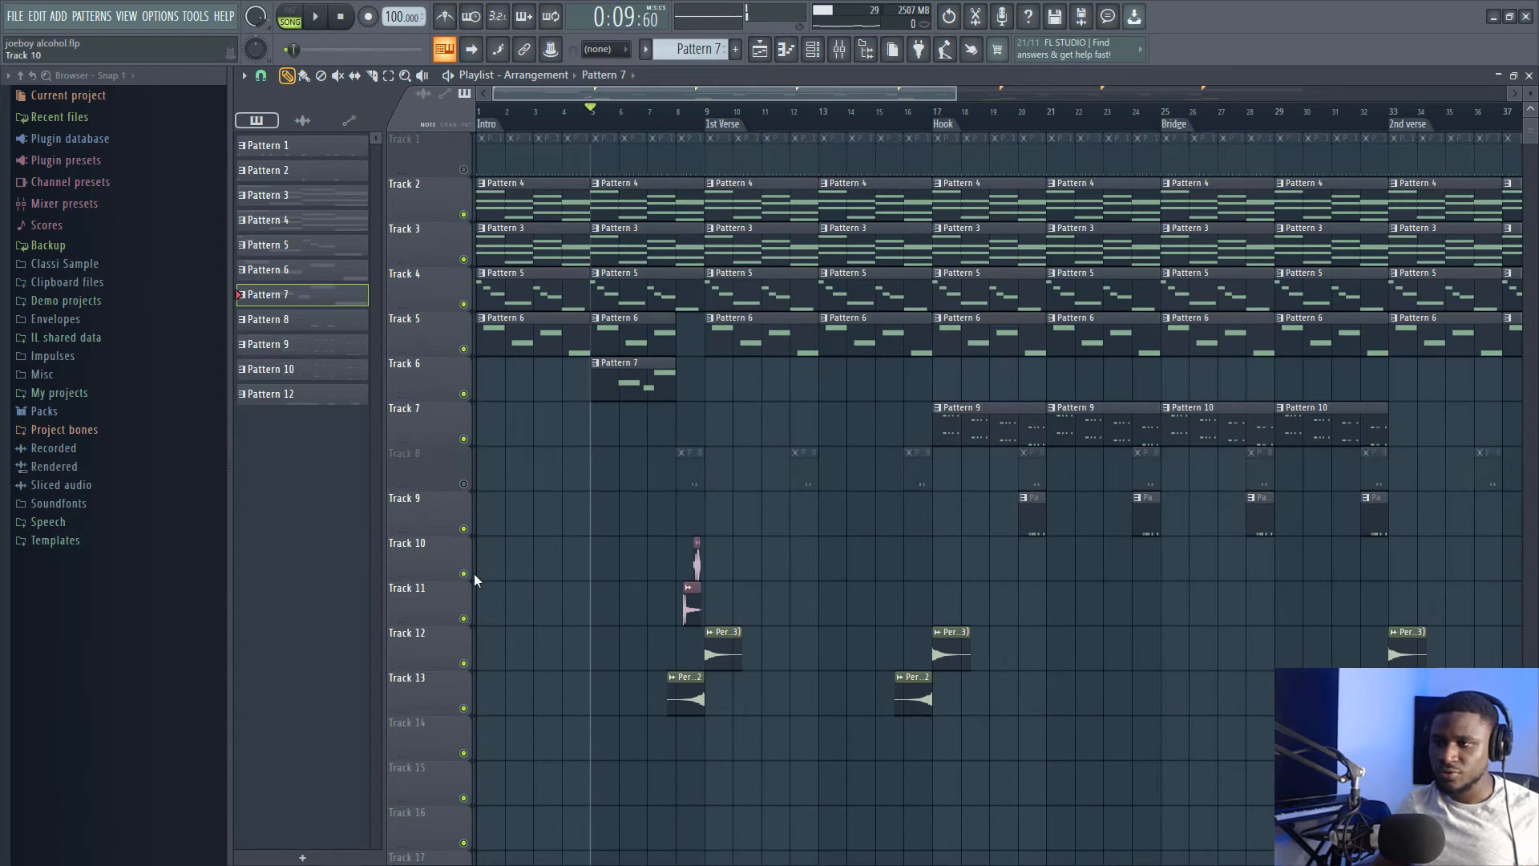
pyautogui.click(463, 530)
pyautogui.click(463, 574)
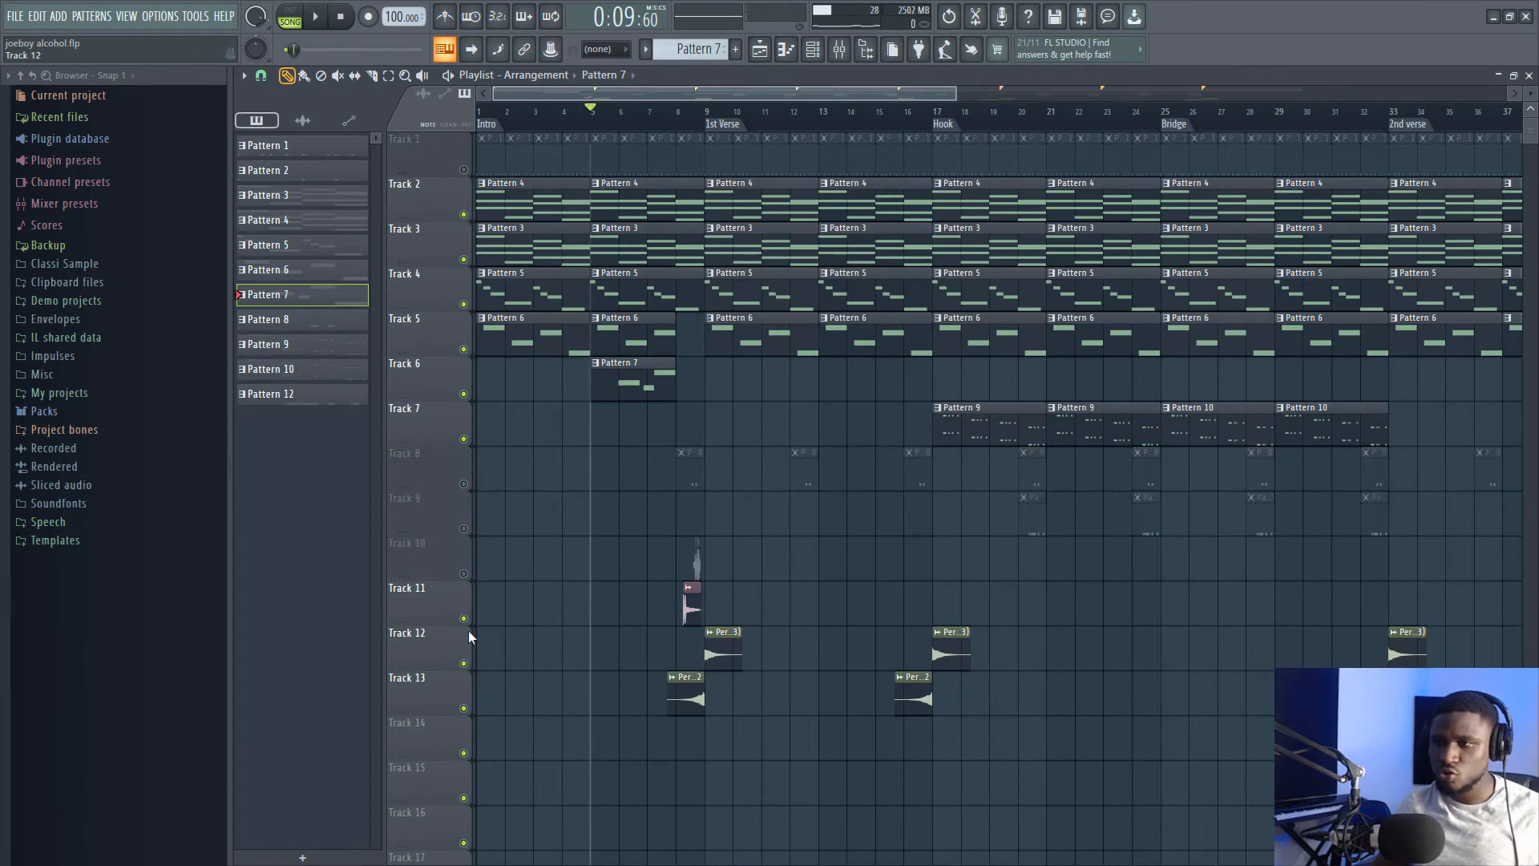
pyautogui.click(464, 619)
pyautogui.click(464, 664)
pyautogui.click(463, 708)
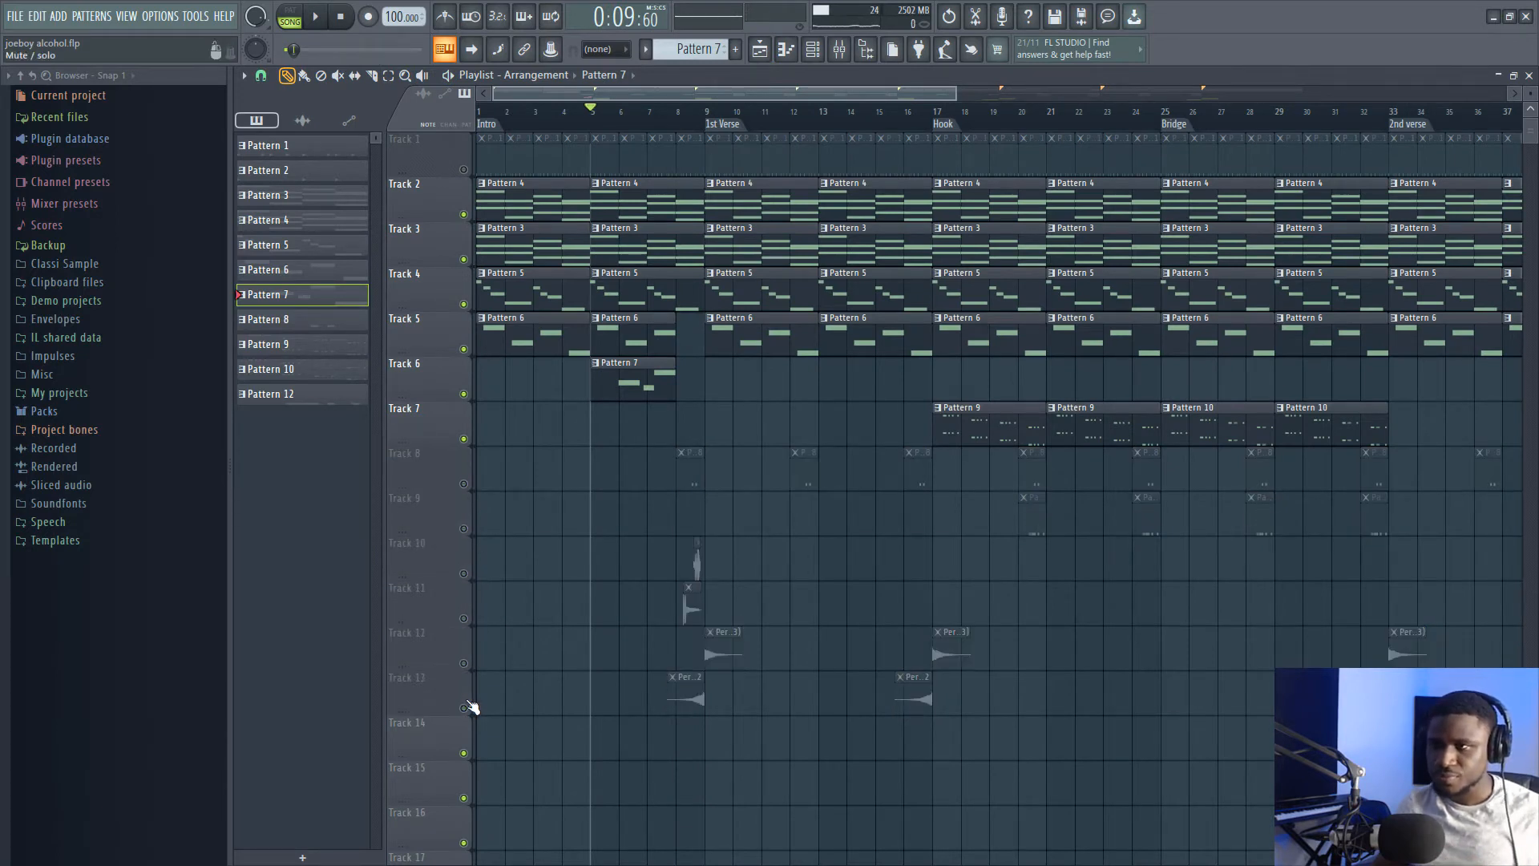
pyautogui.press('space')
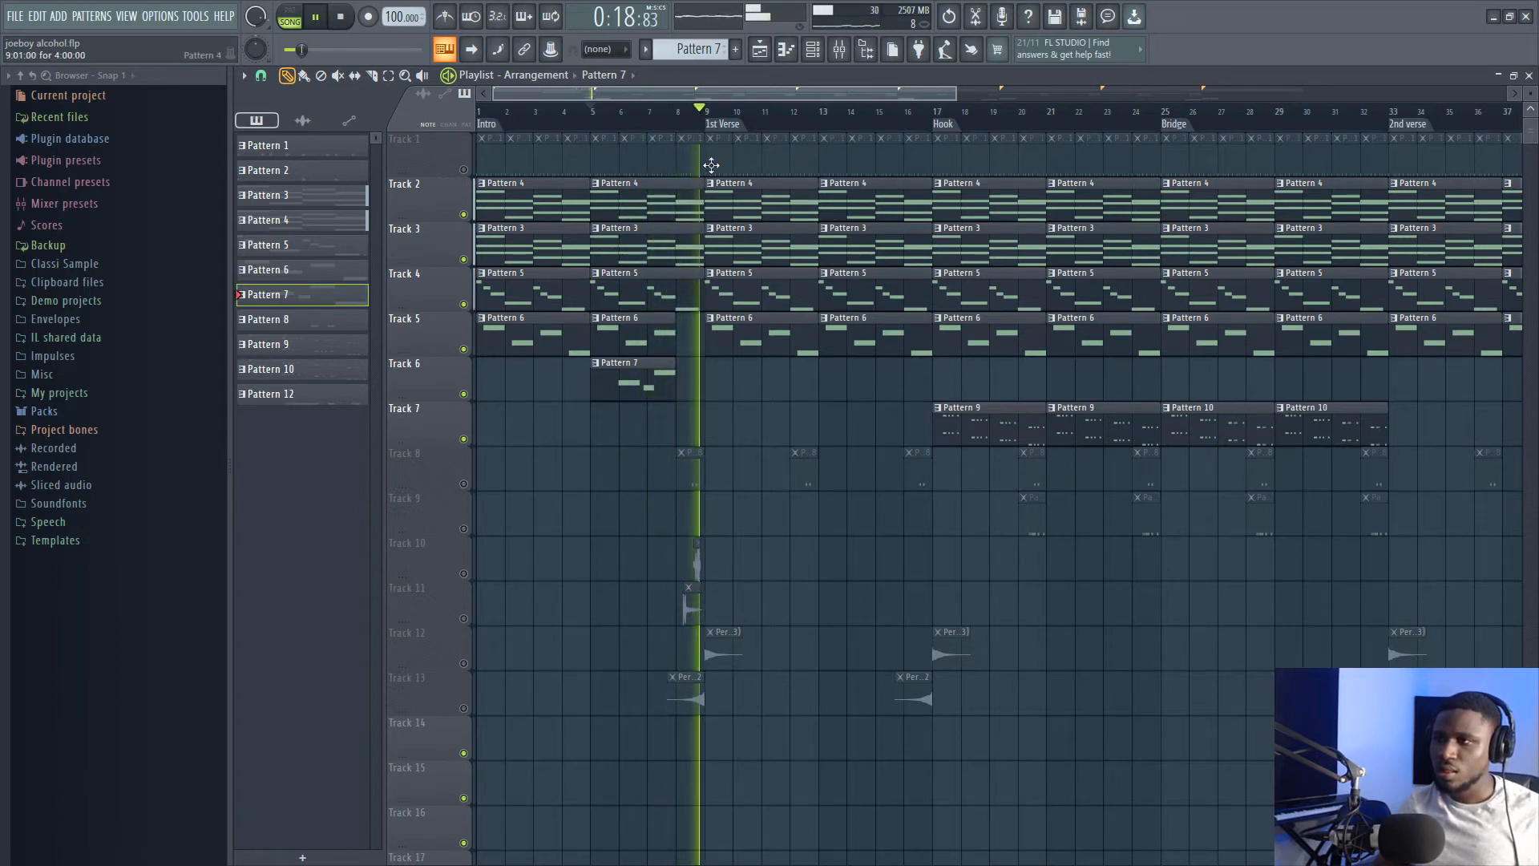
pyautogui.press('space')
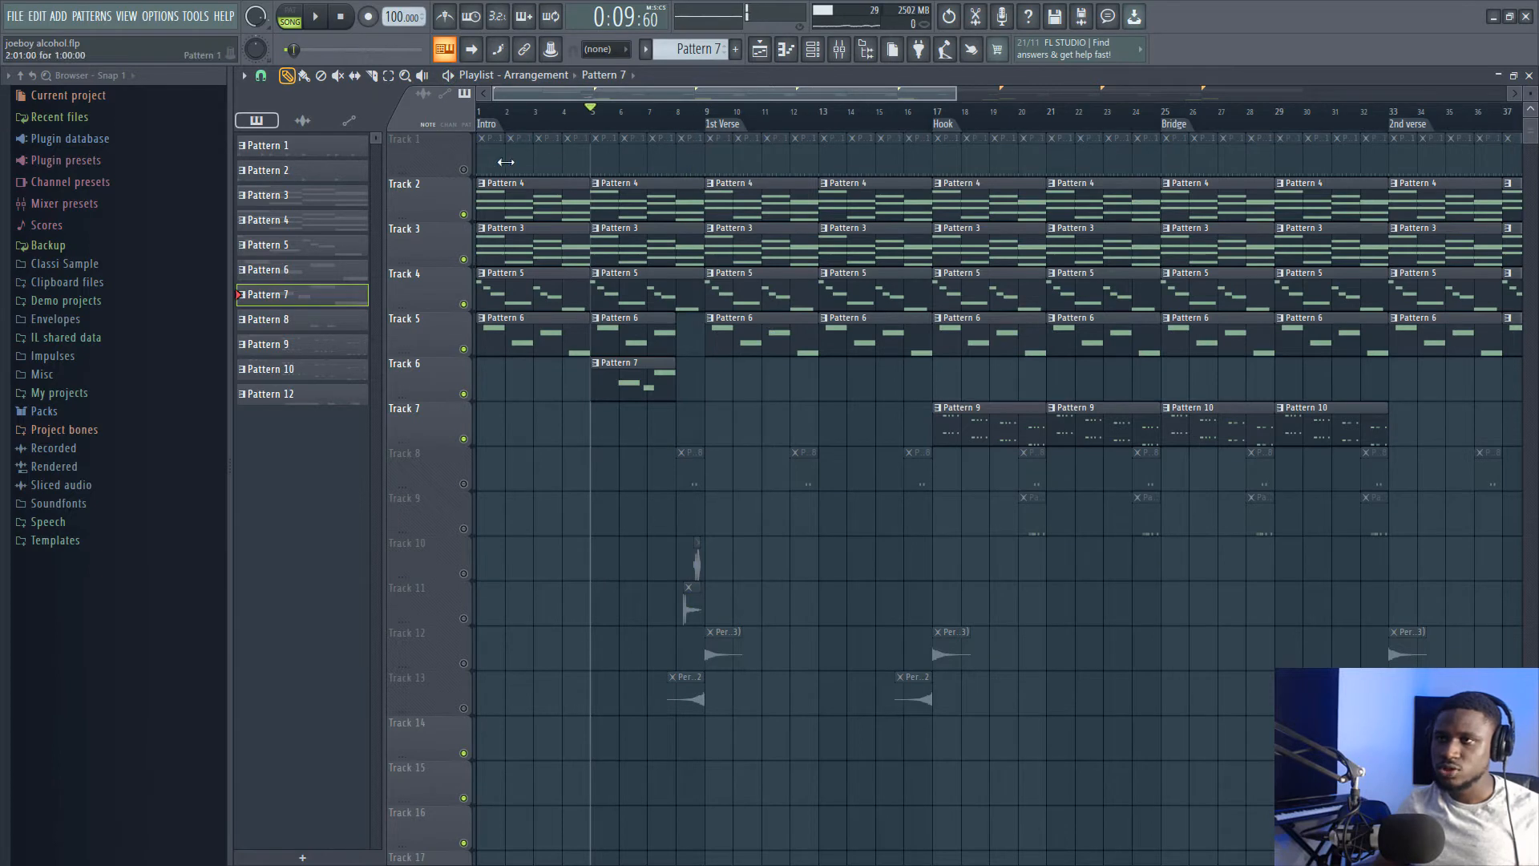
# Unmute Track 1 and play the arrangement from the 1st Verse marker
pyautogui.click(465, 170)
pyautogui.click(726, 127)
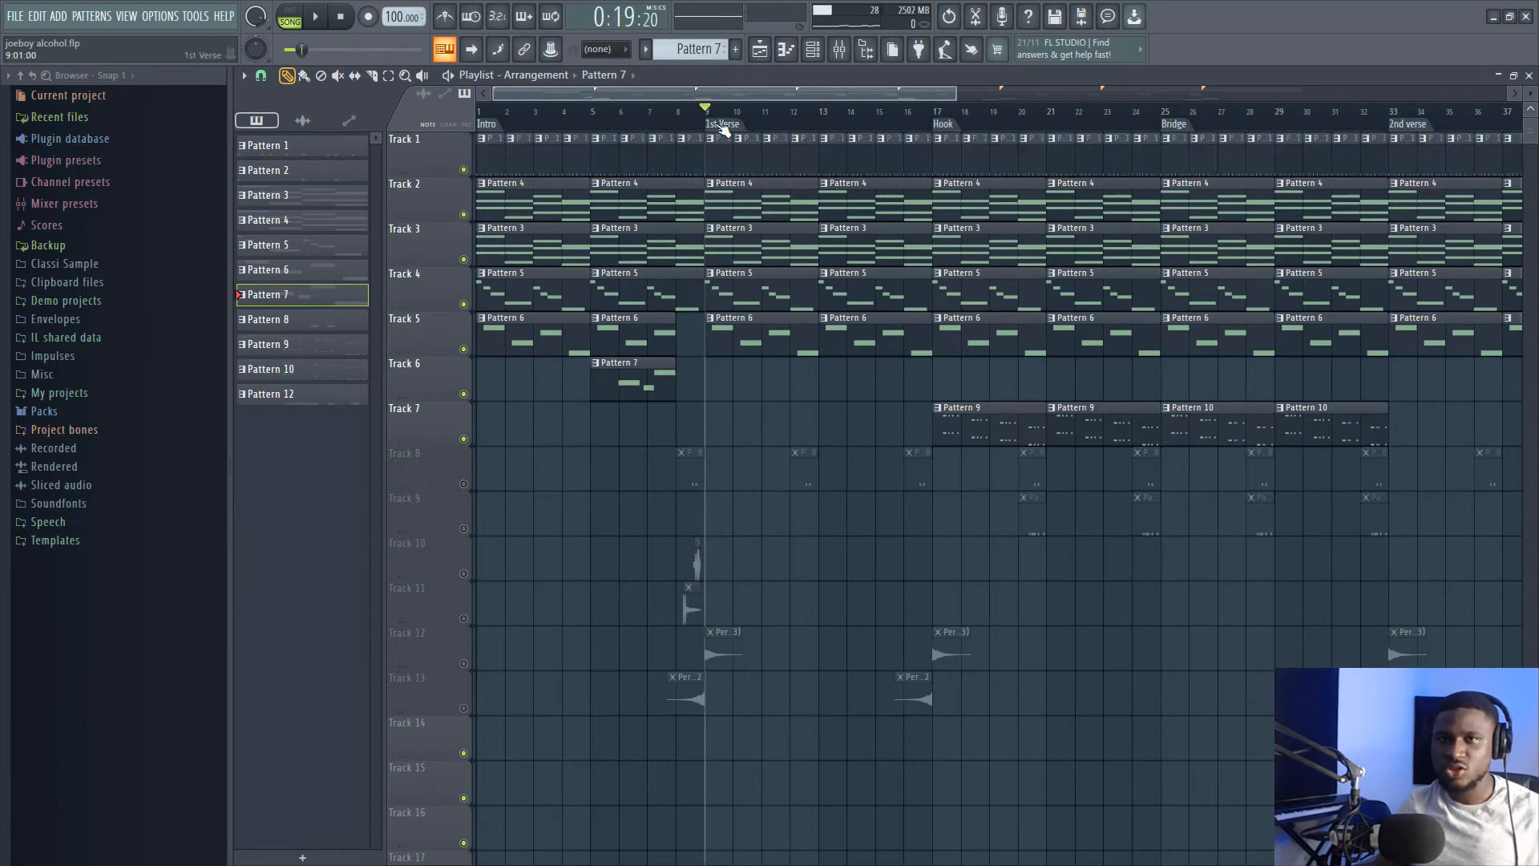
pyautogui.scroll(-1, 724, 130)
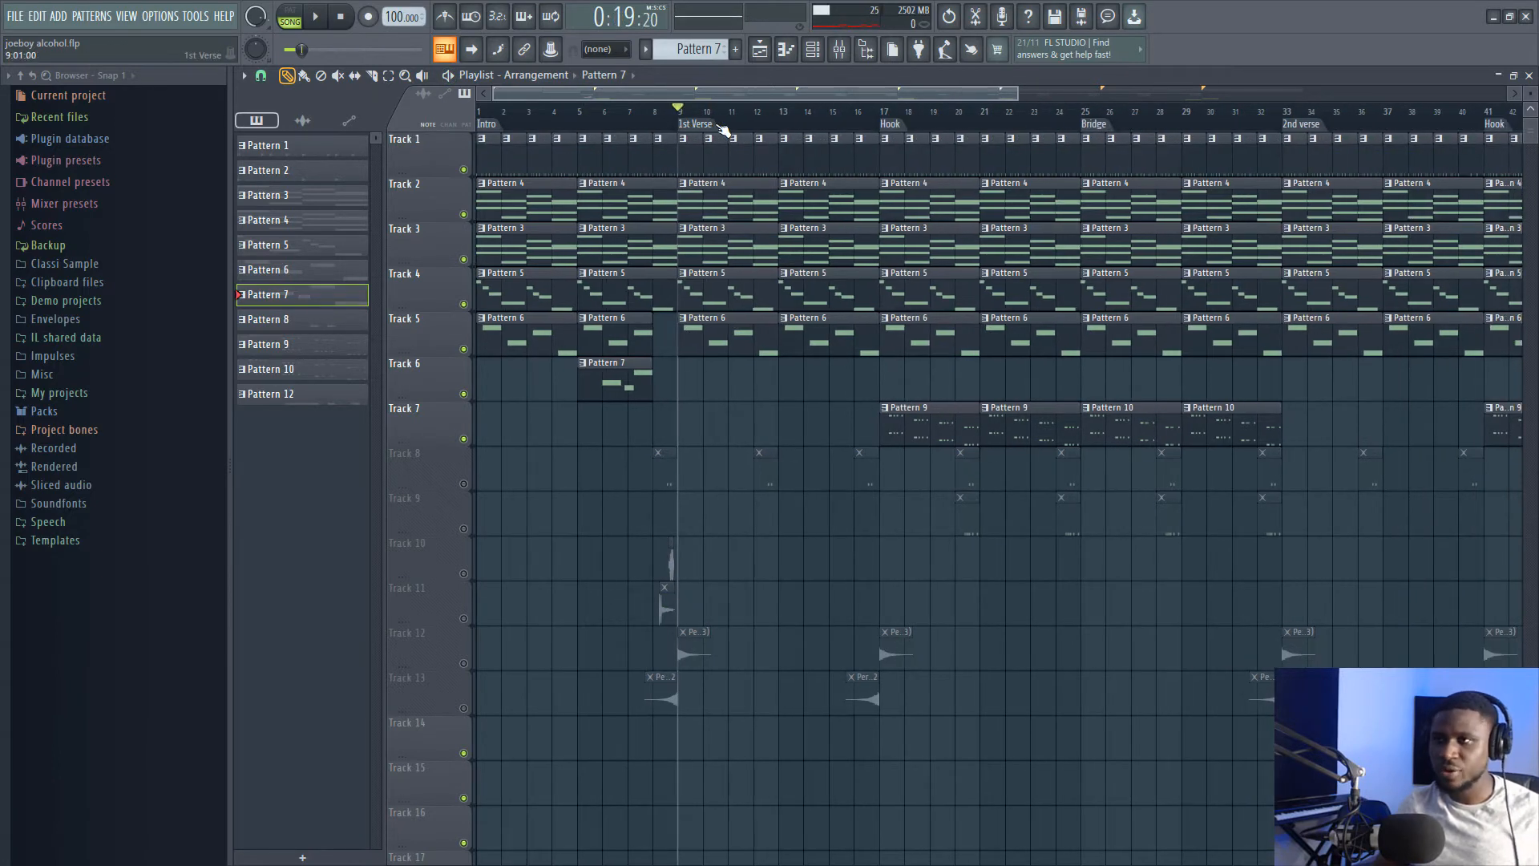
pyautogui.press('space')
pyautogui.scroll(-1, 724, 130)
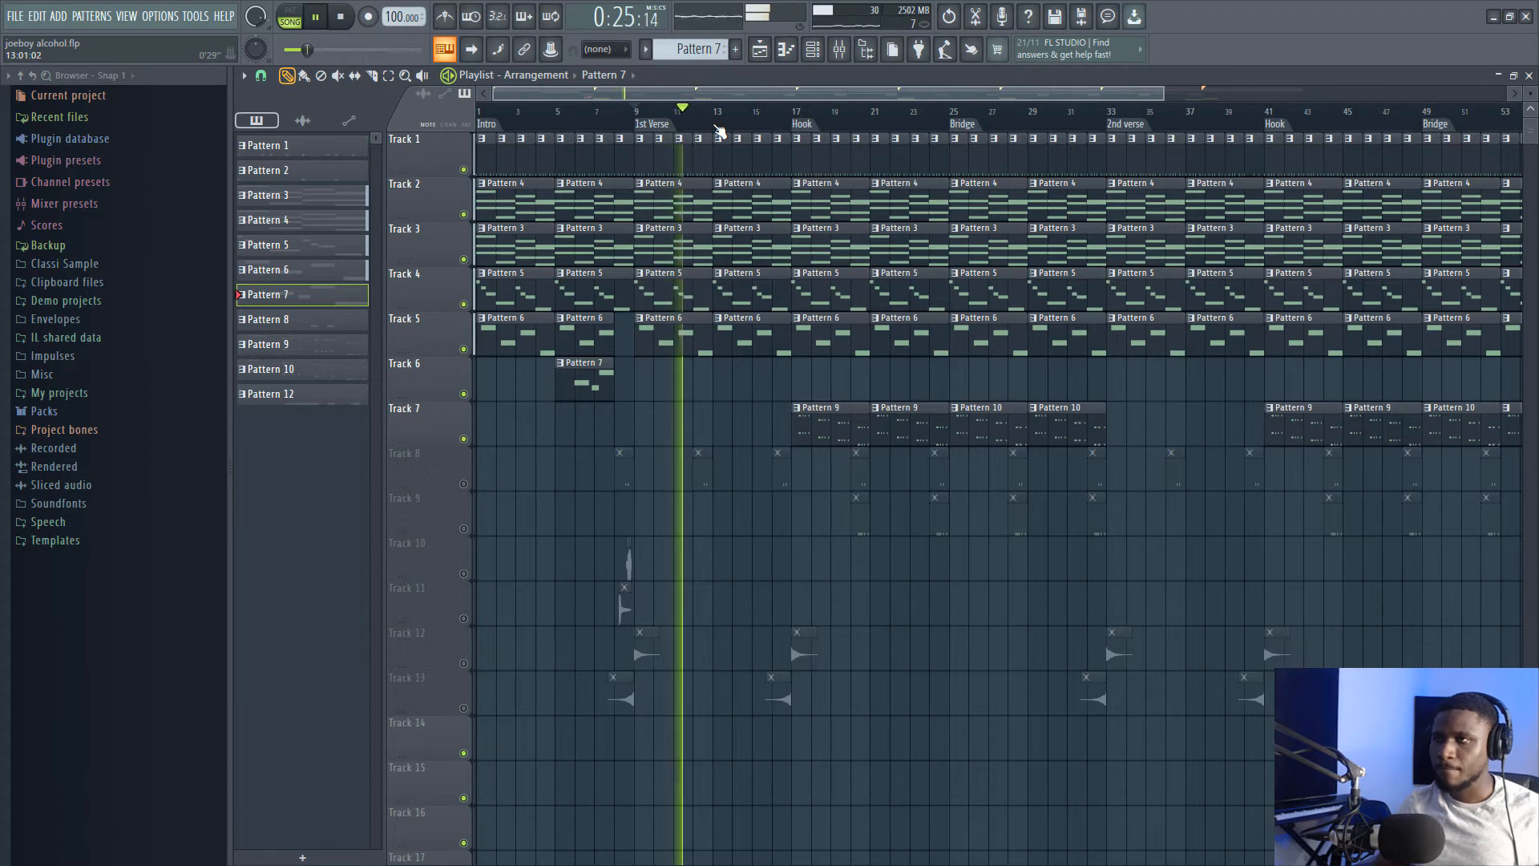
pyautogui.scroll(1, 719, 130)
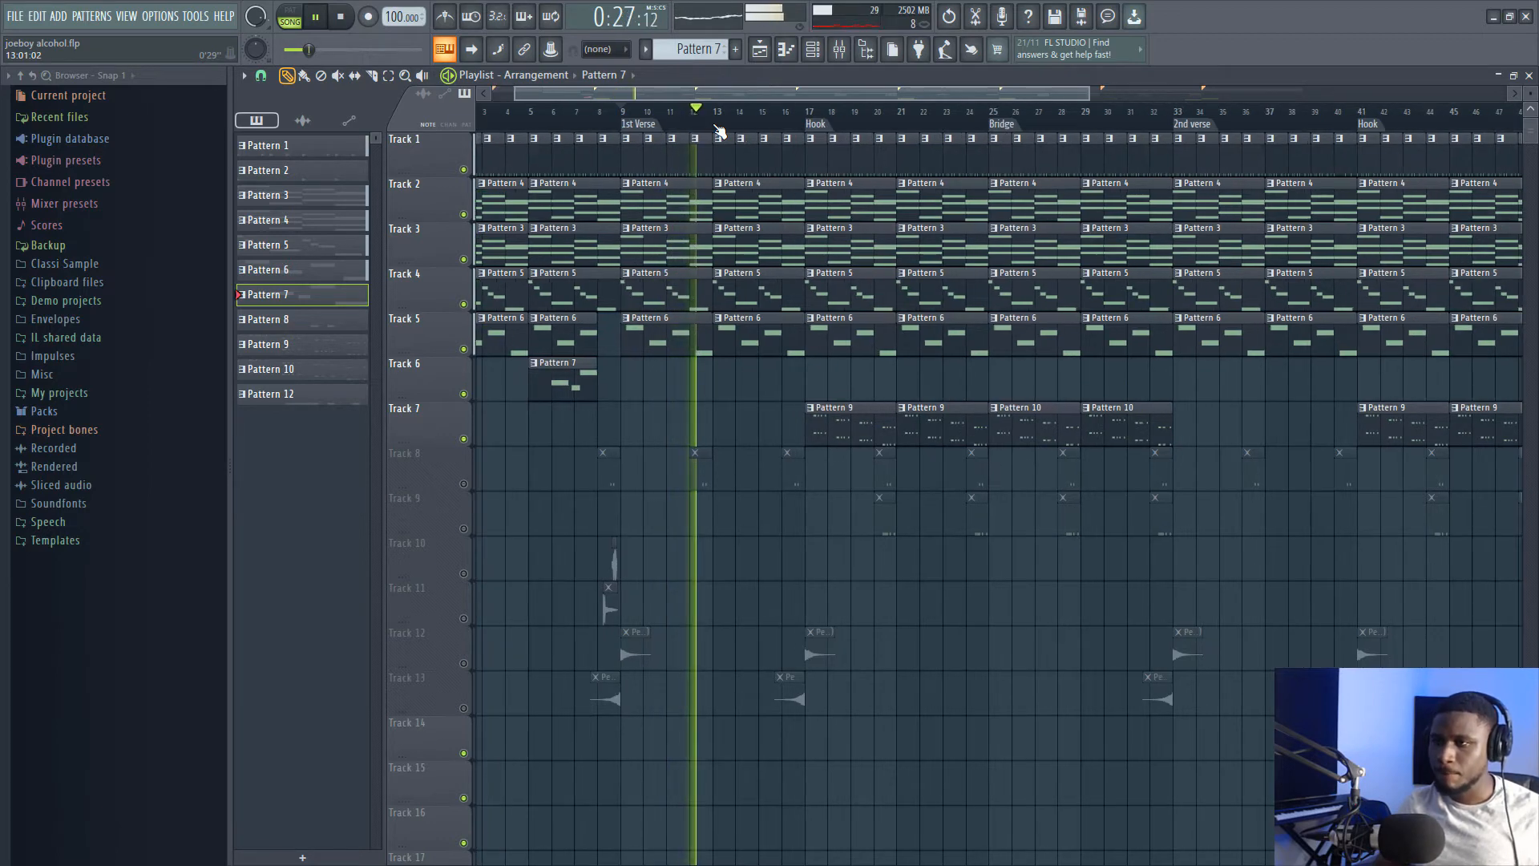
pyautogui.scroll(2, 719, 130)
pyautogui.press('space')
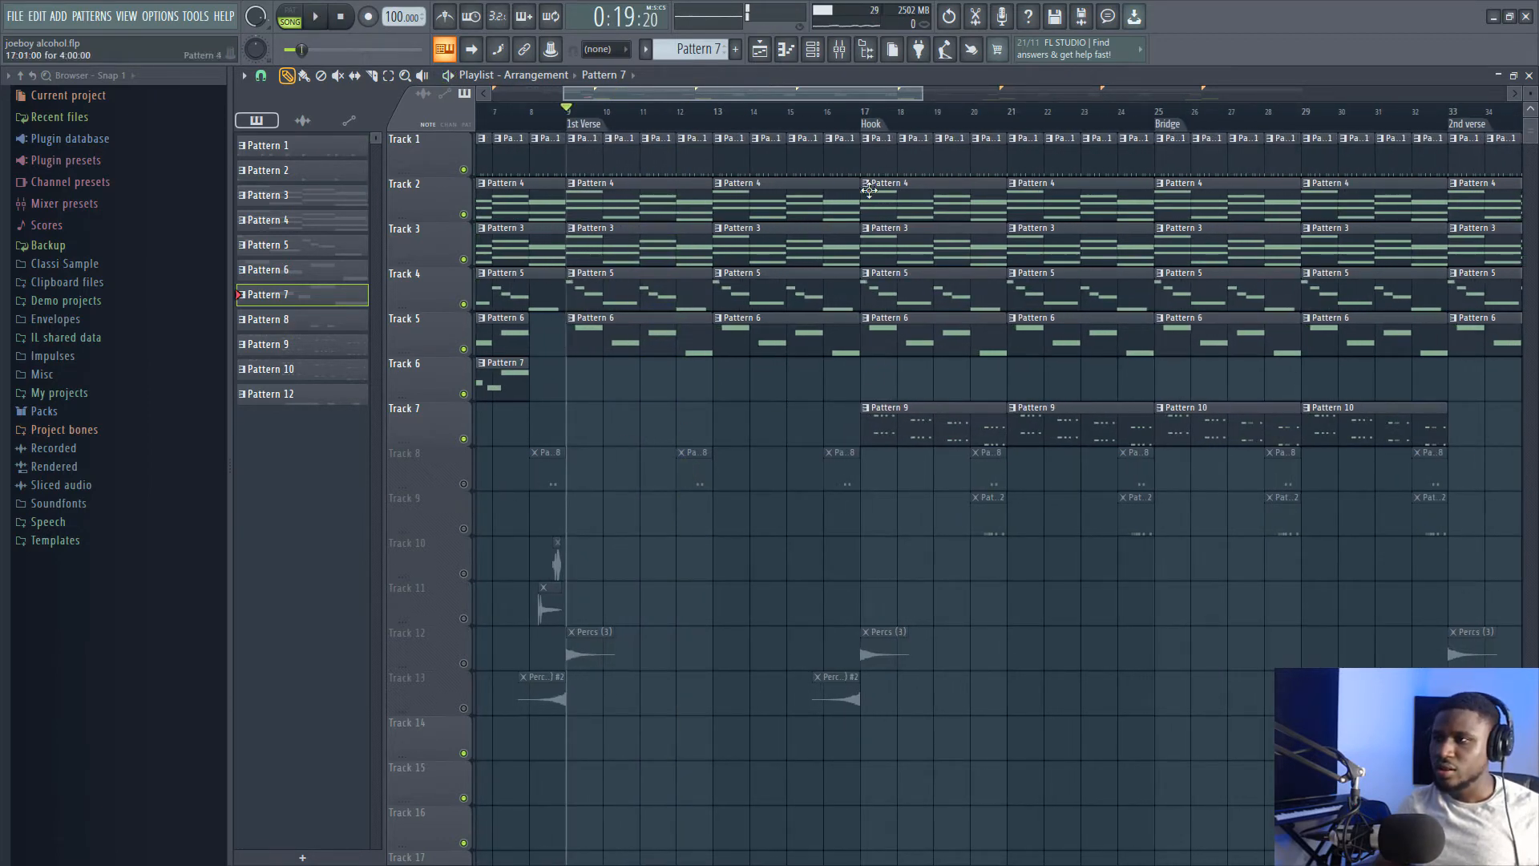
# Play the arrangement from the Hook marker to hear where Pattern 9 comes in
pyautogui.click(875, 130)
pyautogui.scroll(-2, 876, 130)
pyautogui.press('space')
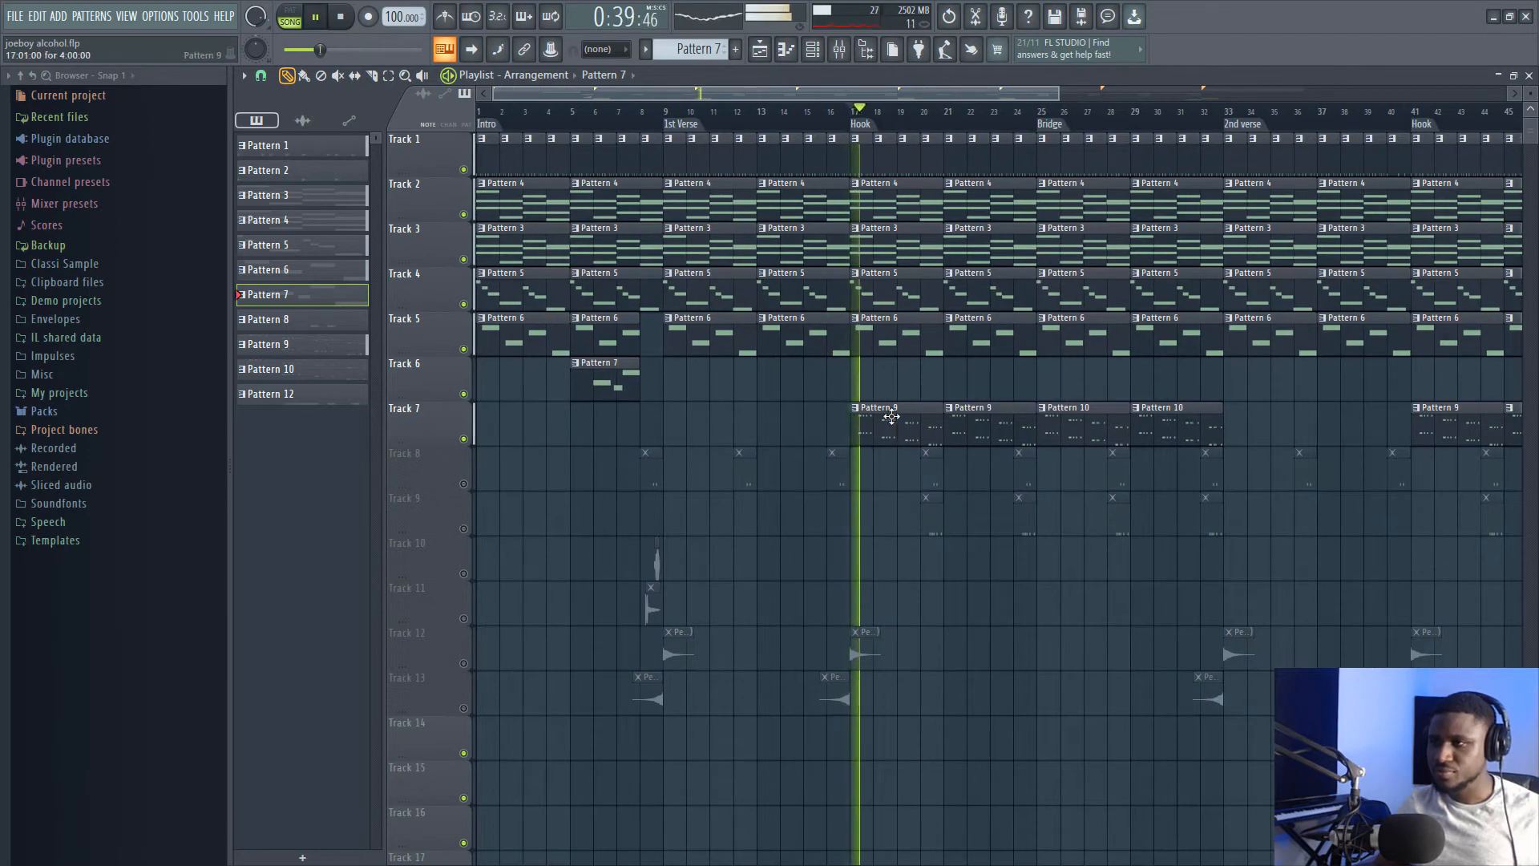
pyautogui.scroll(2, 943, 132)
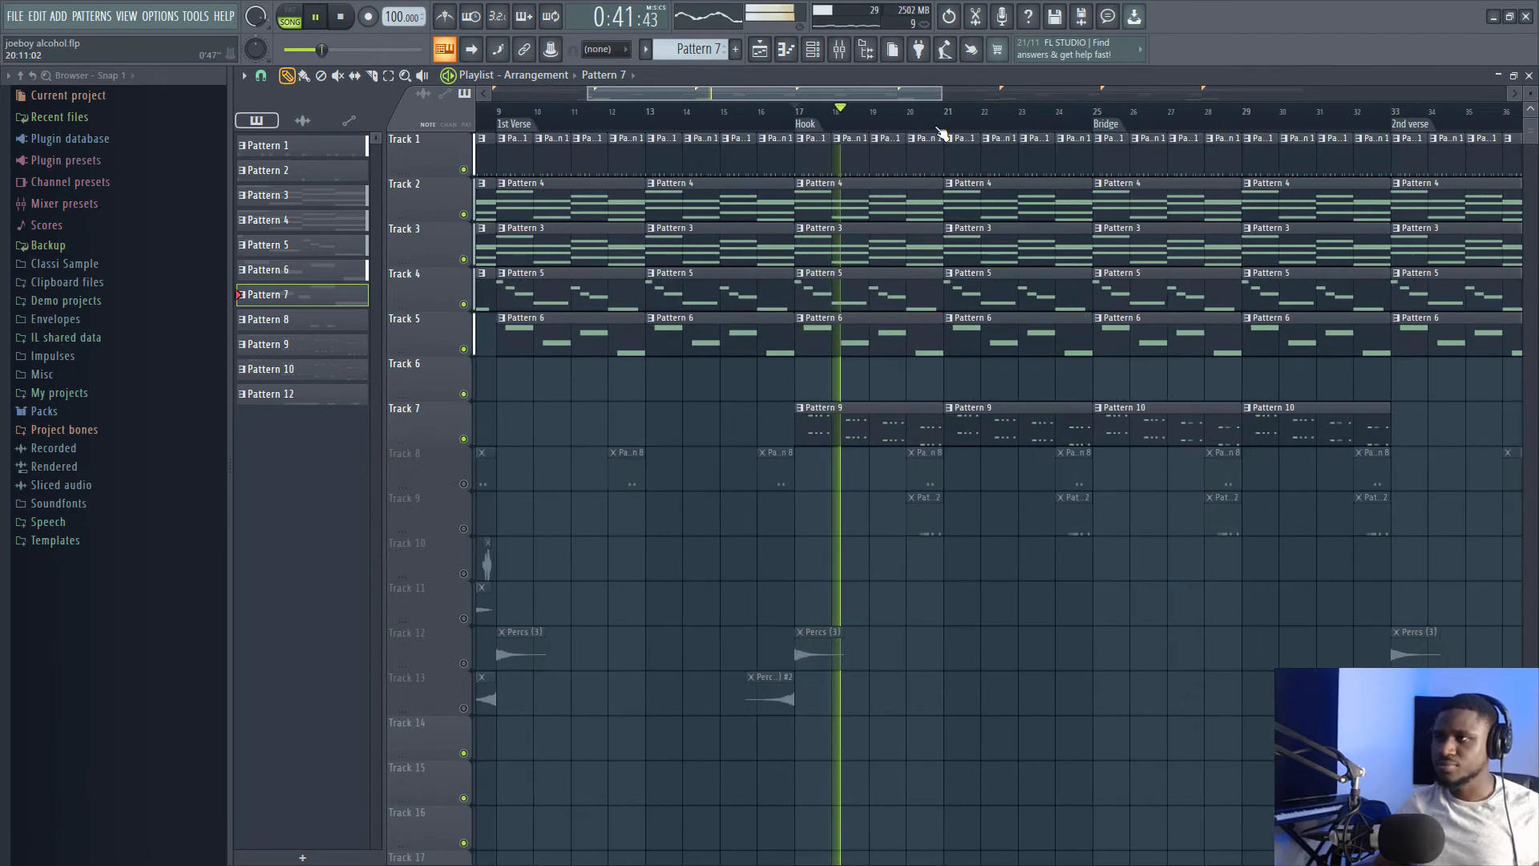
pyautogui.scroll(1, 943, 132)
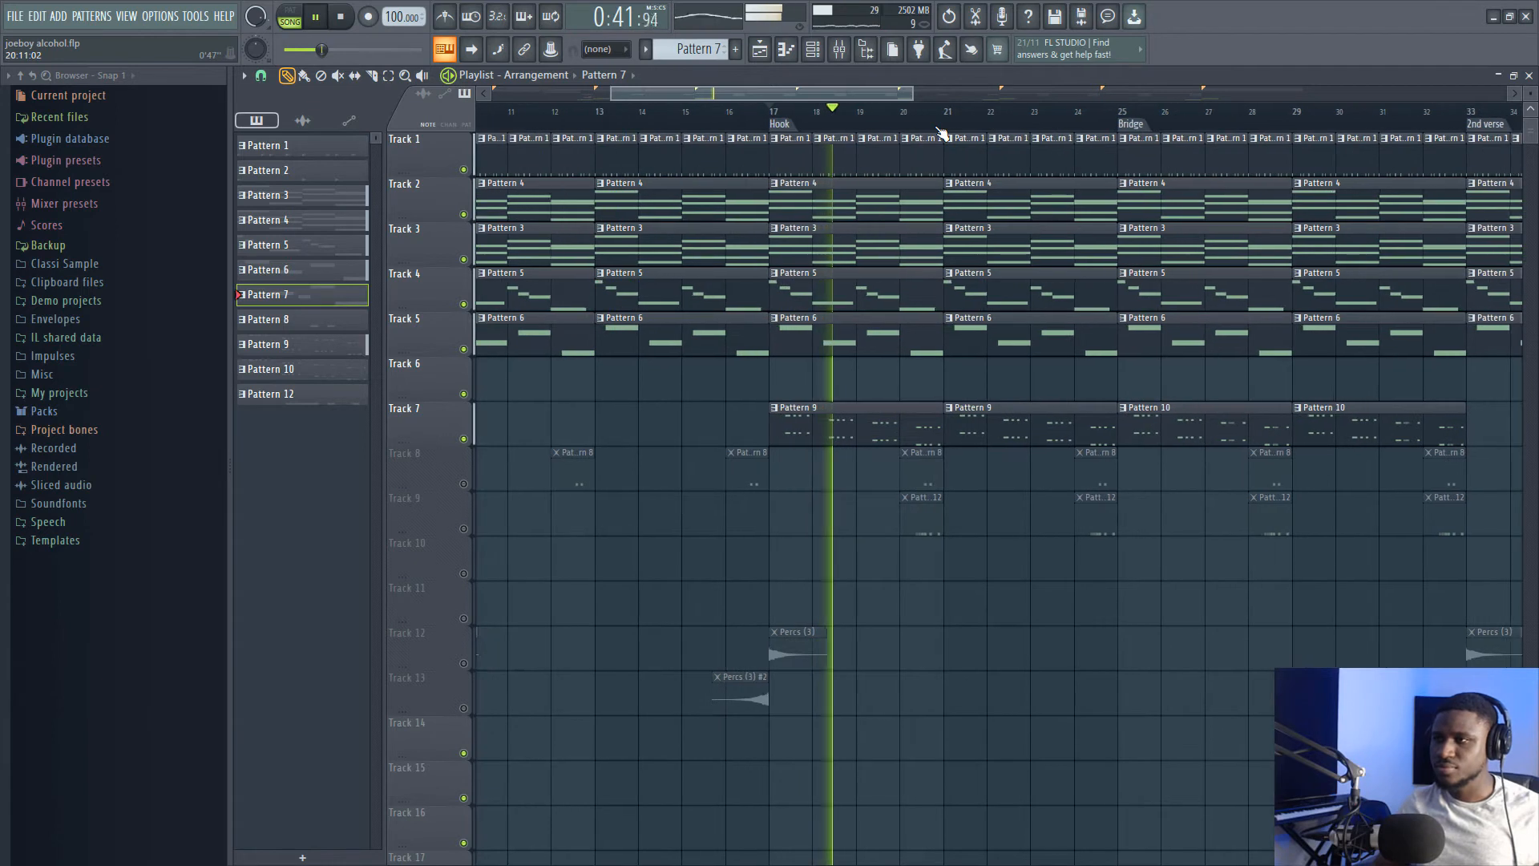
pyautogui.press('space')
# Open Pattern 9's Hive notes in the piano roll and inspect the Log Drum channel's Fruity DX10 synth settings
pyautogui.doubleClick(839, 430)
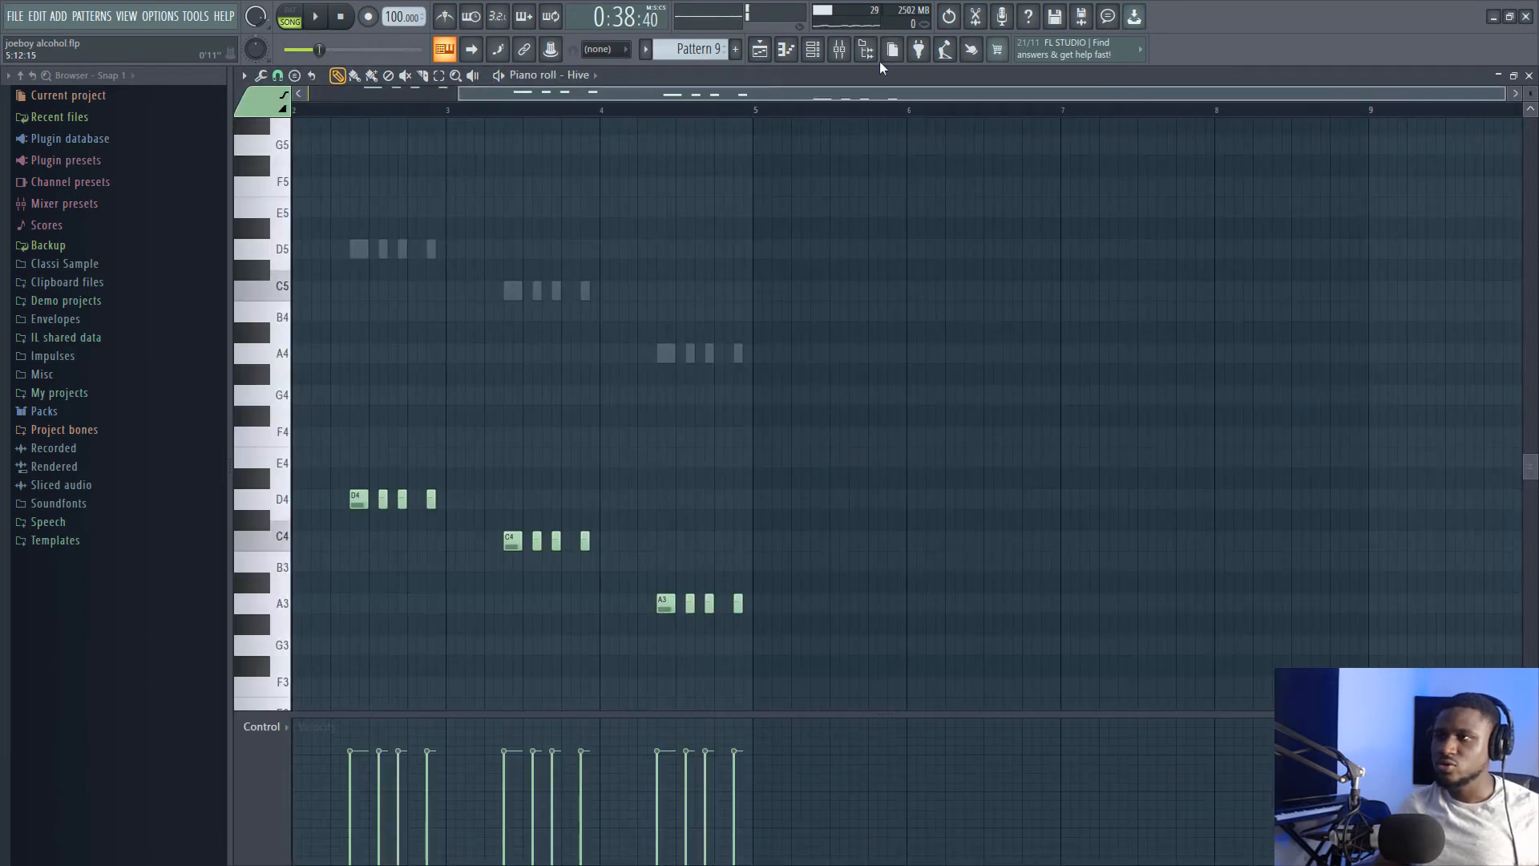
pyautogui.click(812, 50)
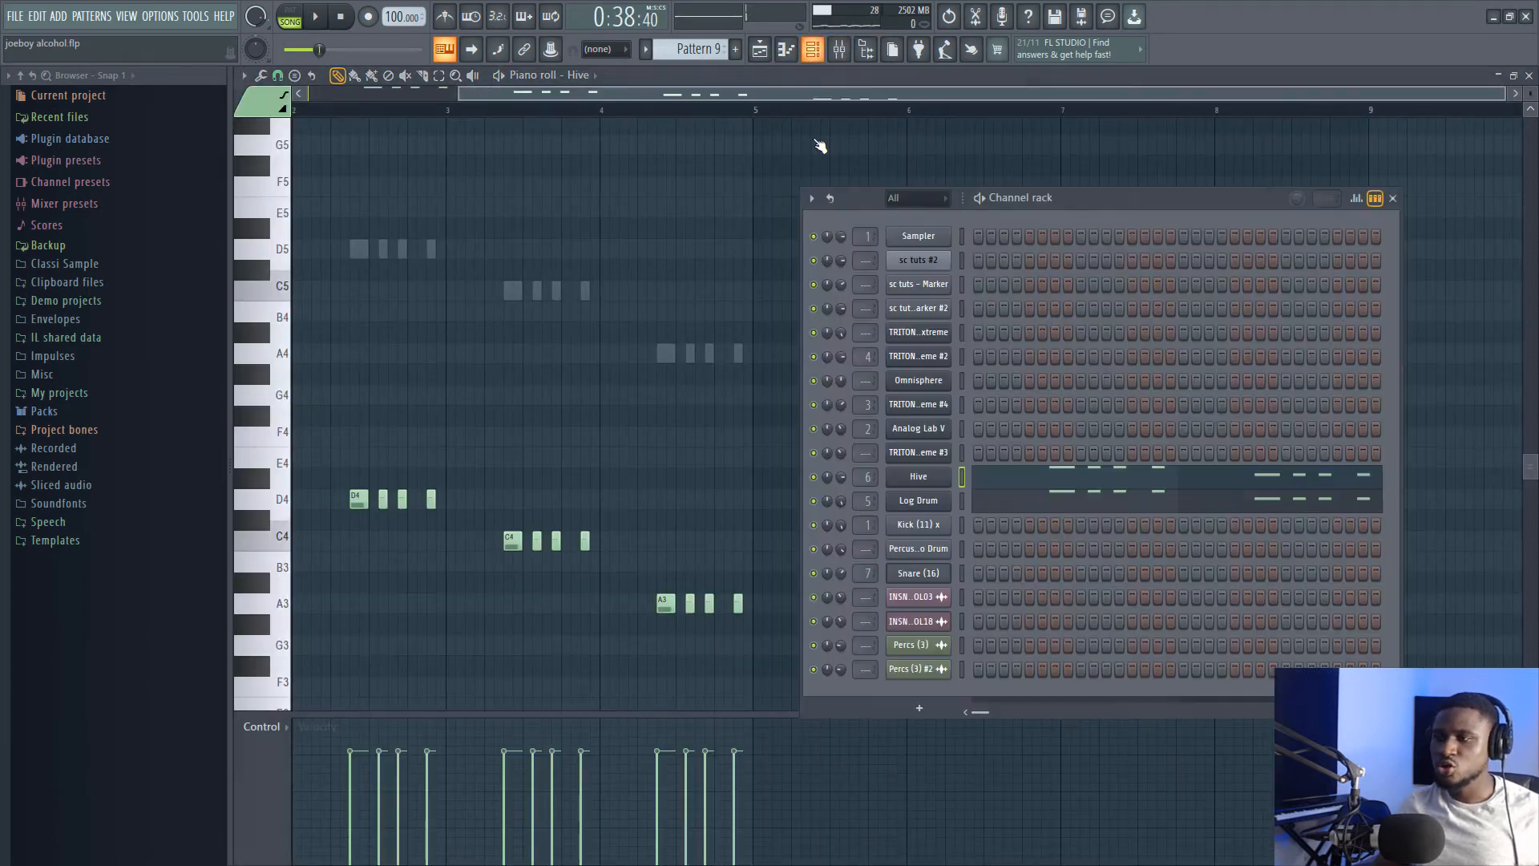
pyautogui.click(944, 507)
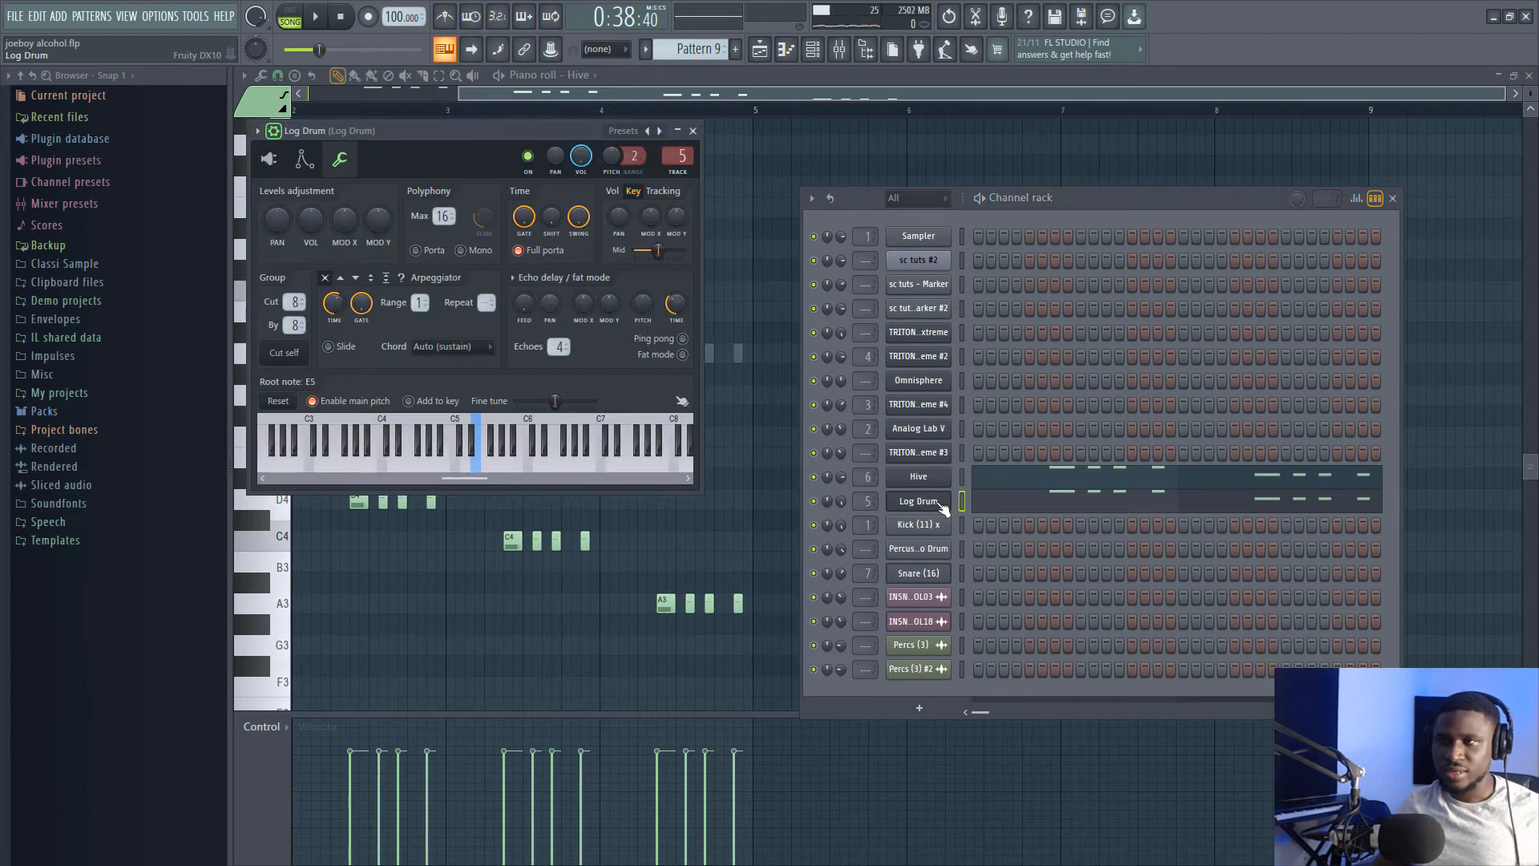
pyautogui.click(269, 159)
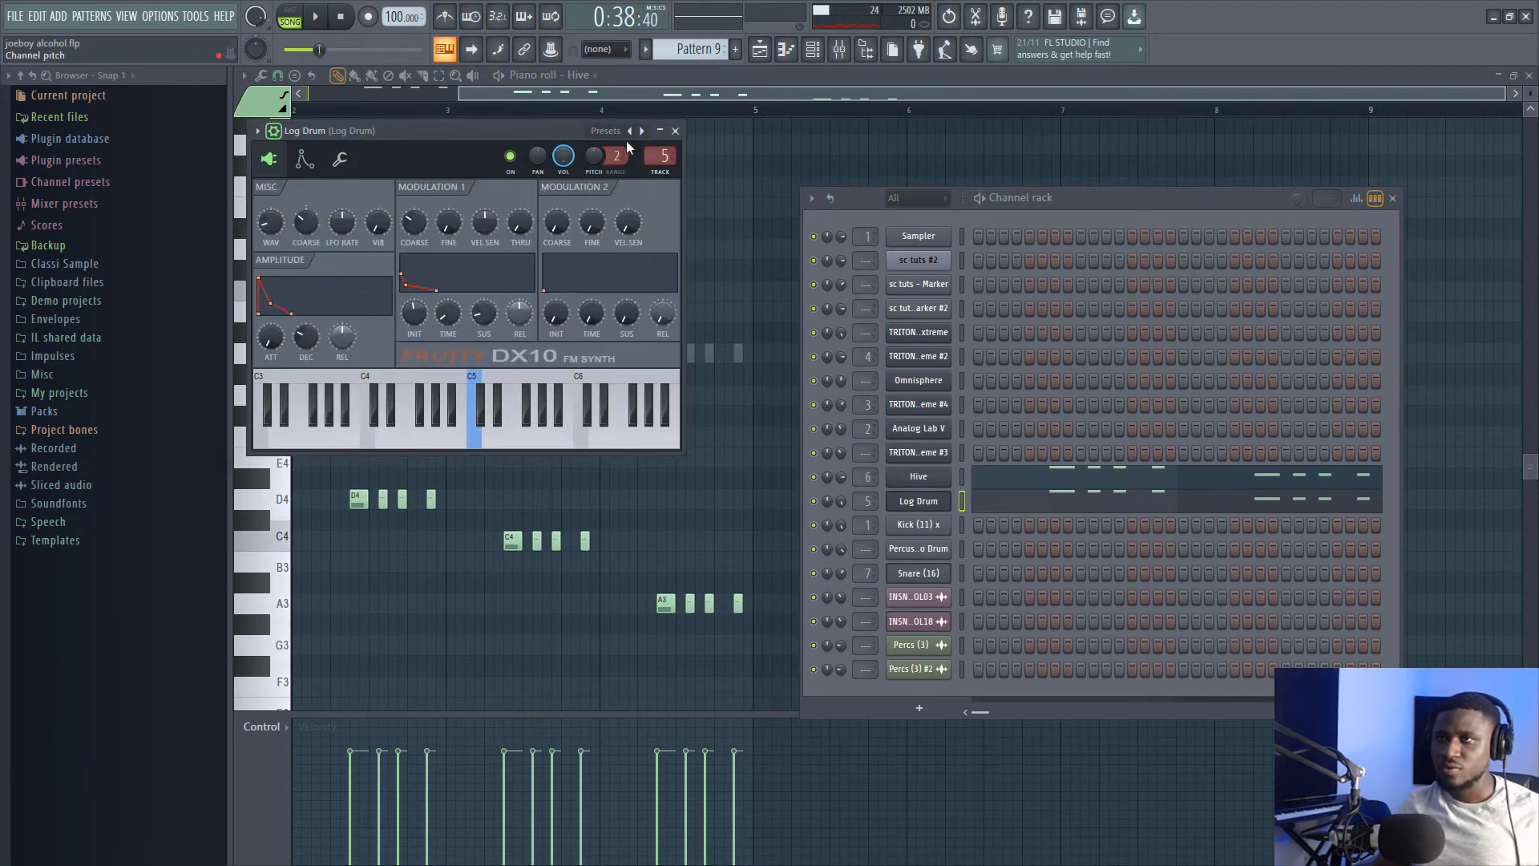
pyautogui.click(676, 131)
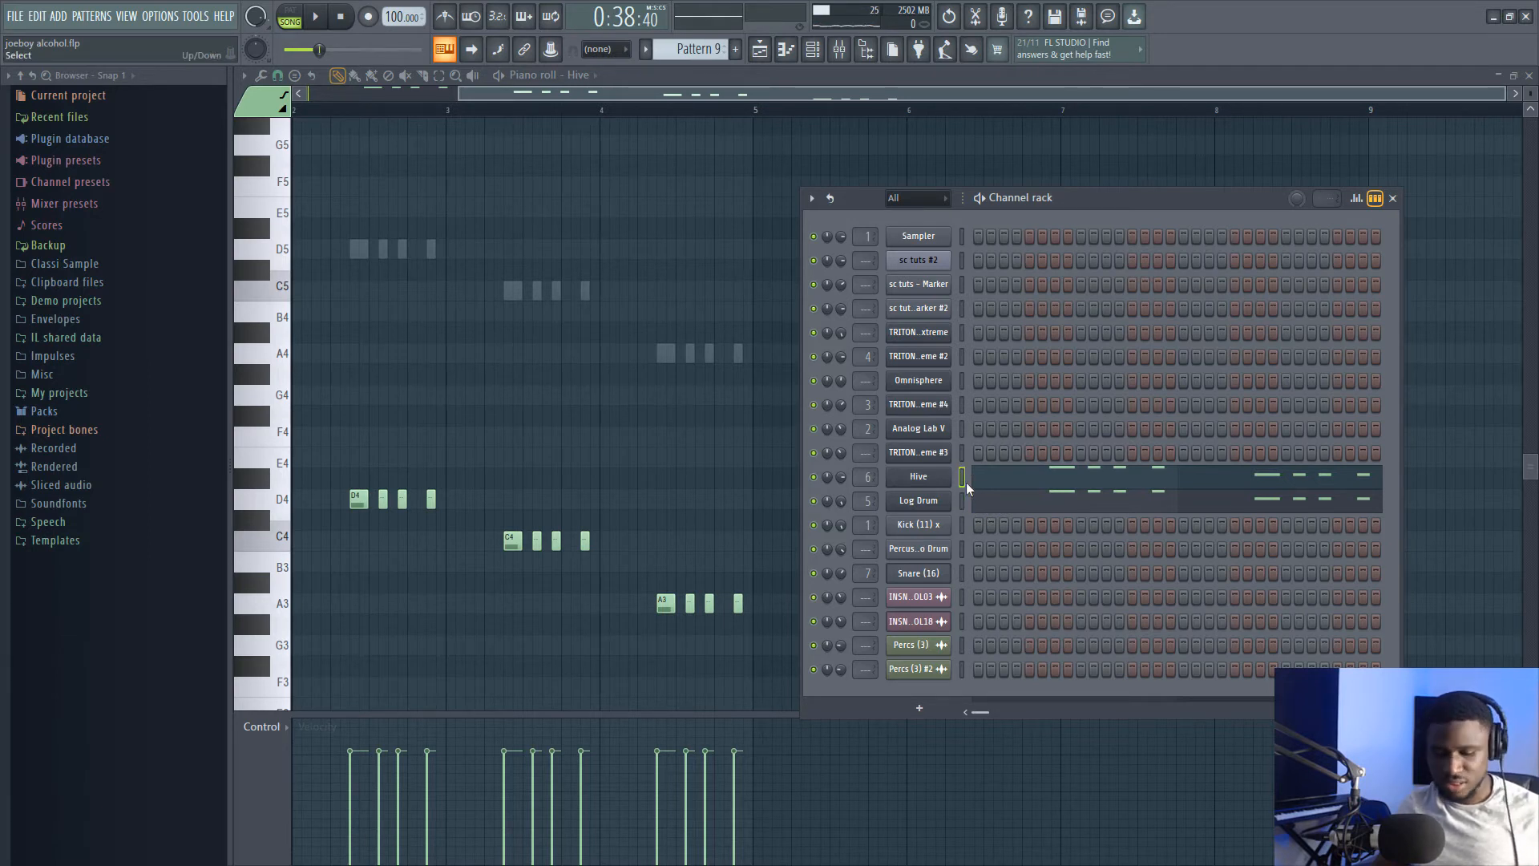
# Play Pattern 9 in pattern mode with the Hive channel muted and examine its notes from the first bar
pyautogui.press('q')
pyautogui.press('b')
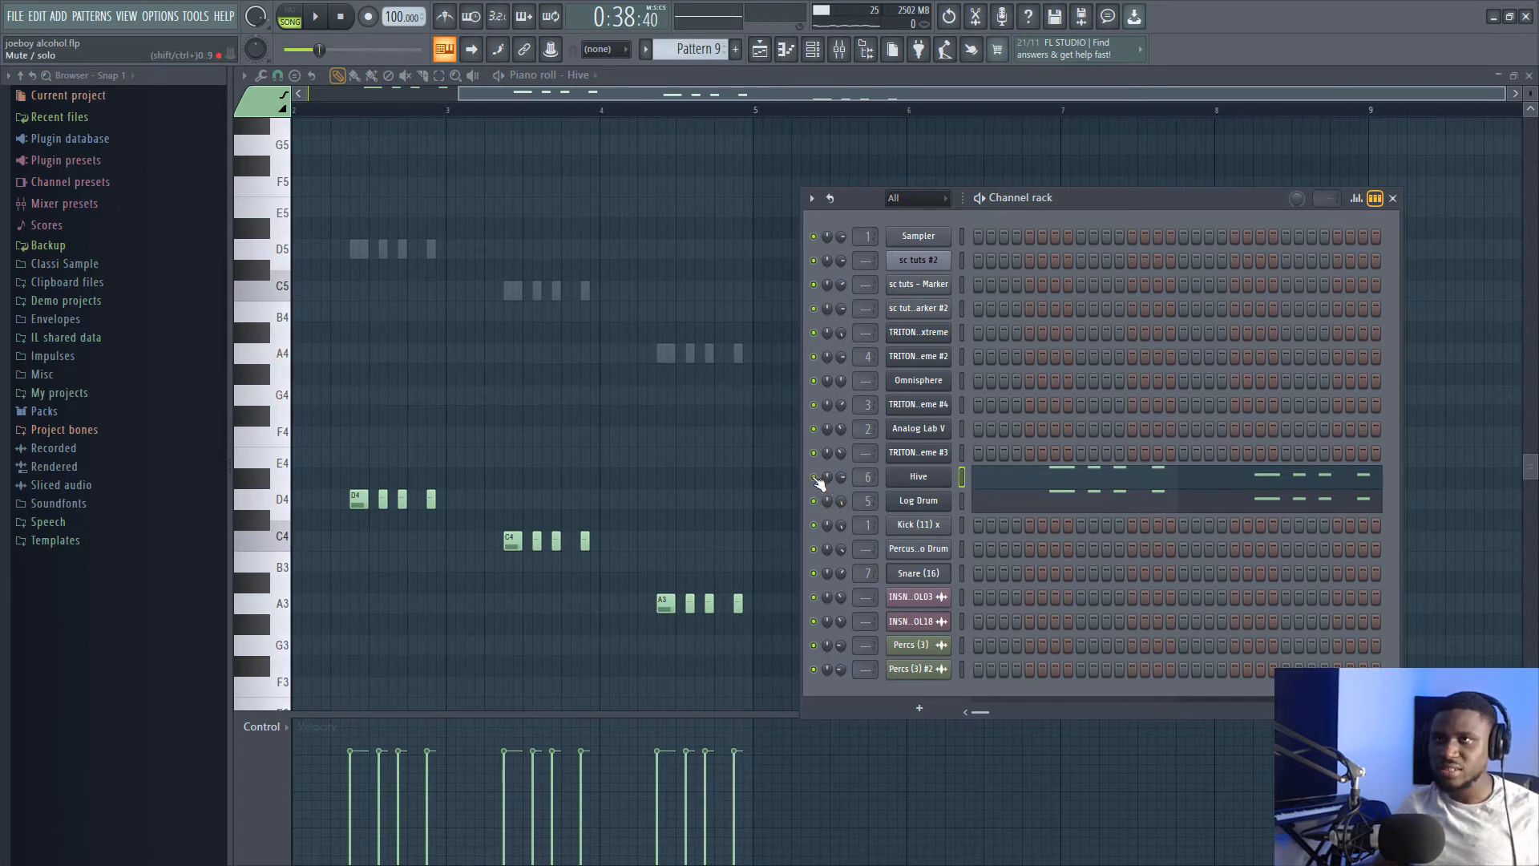
pyautogui.click(291, 15)
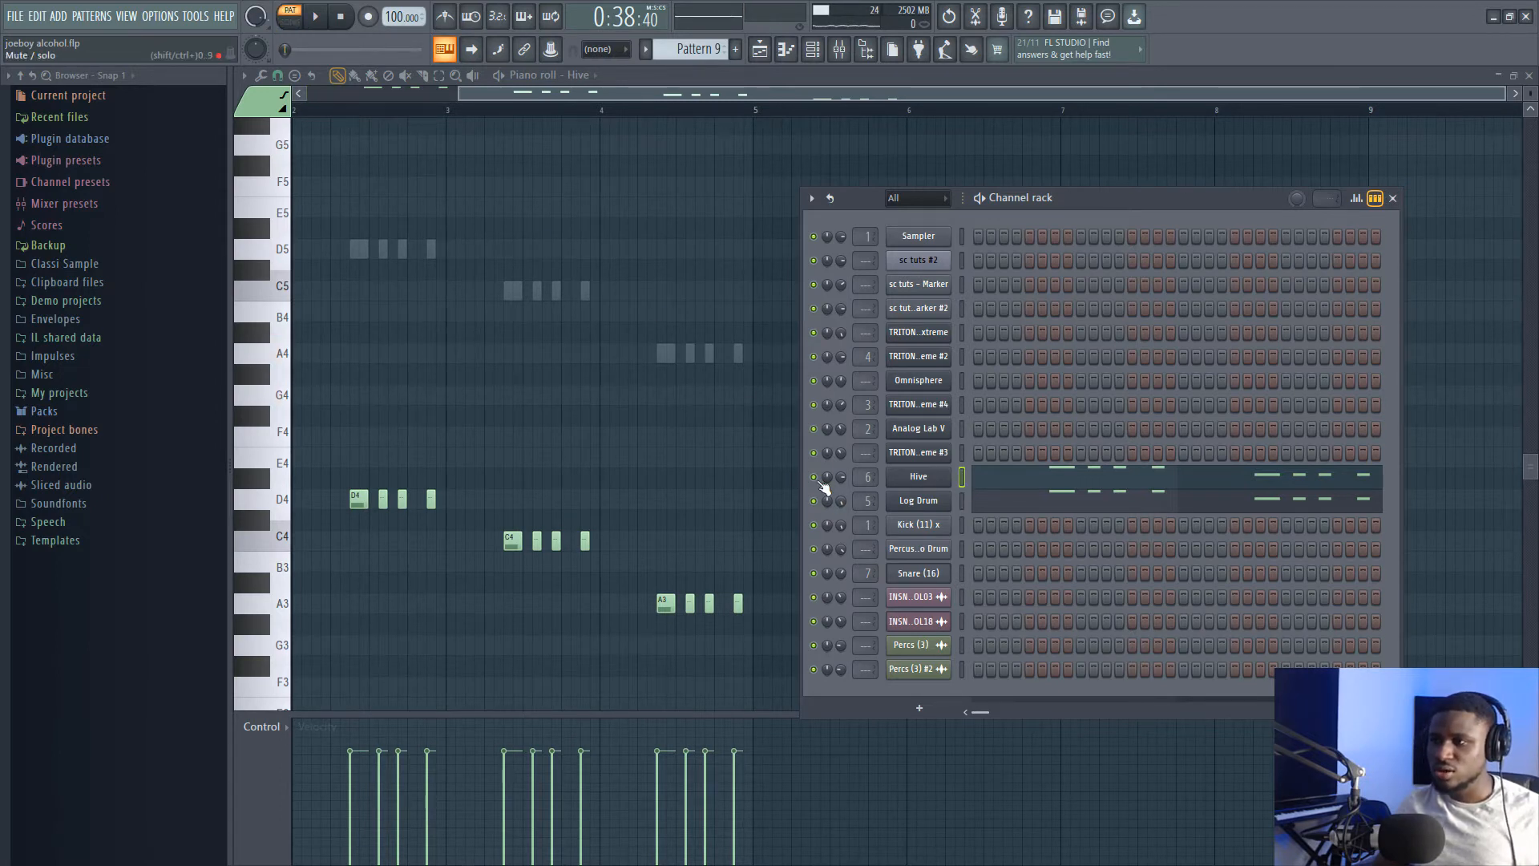
pyautogui.press('space')
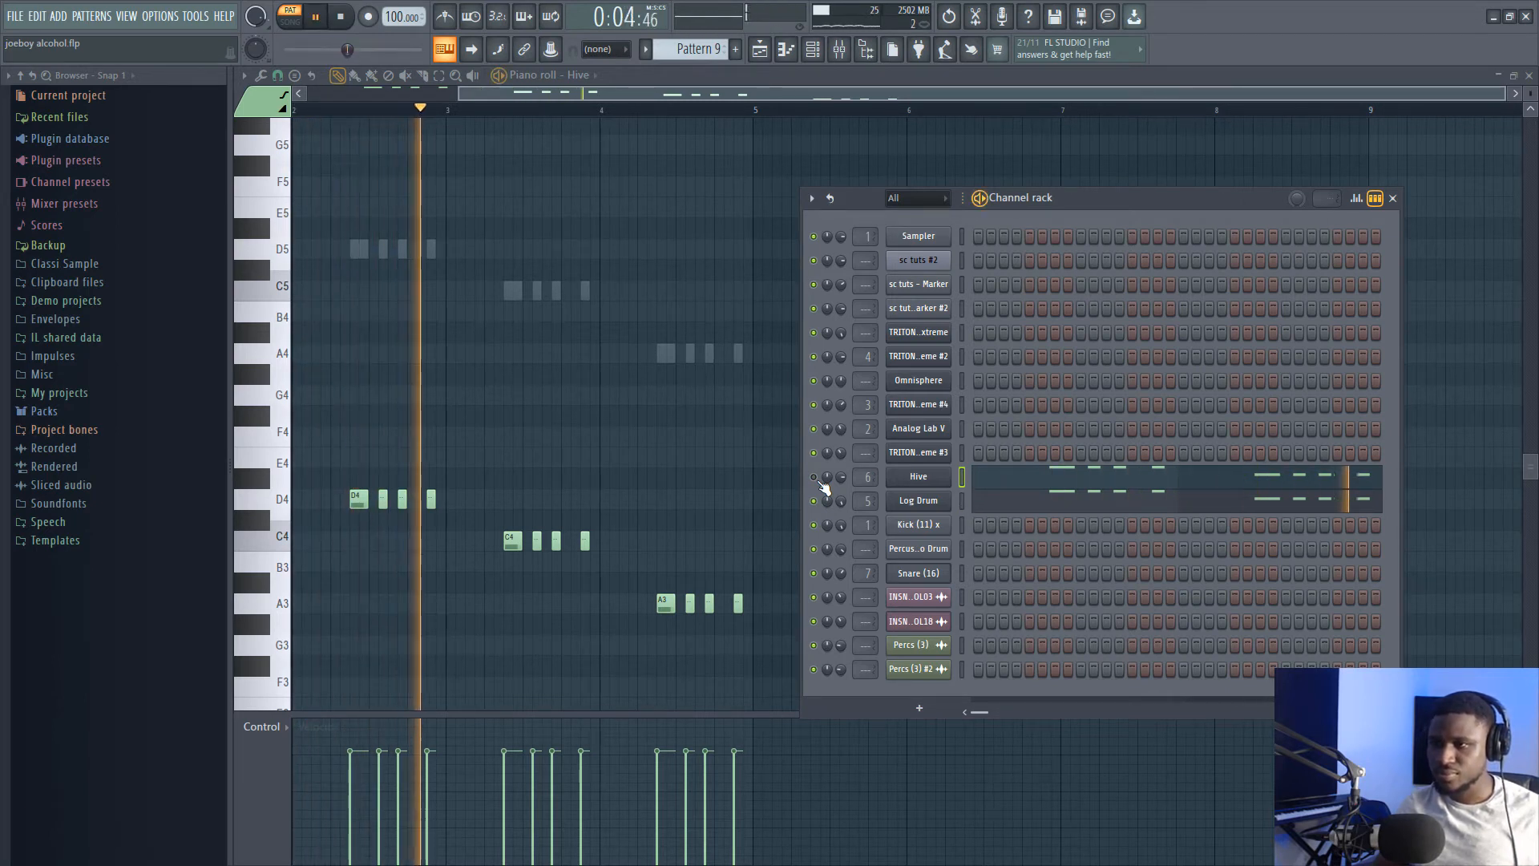
pyautogui.press('space')
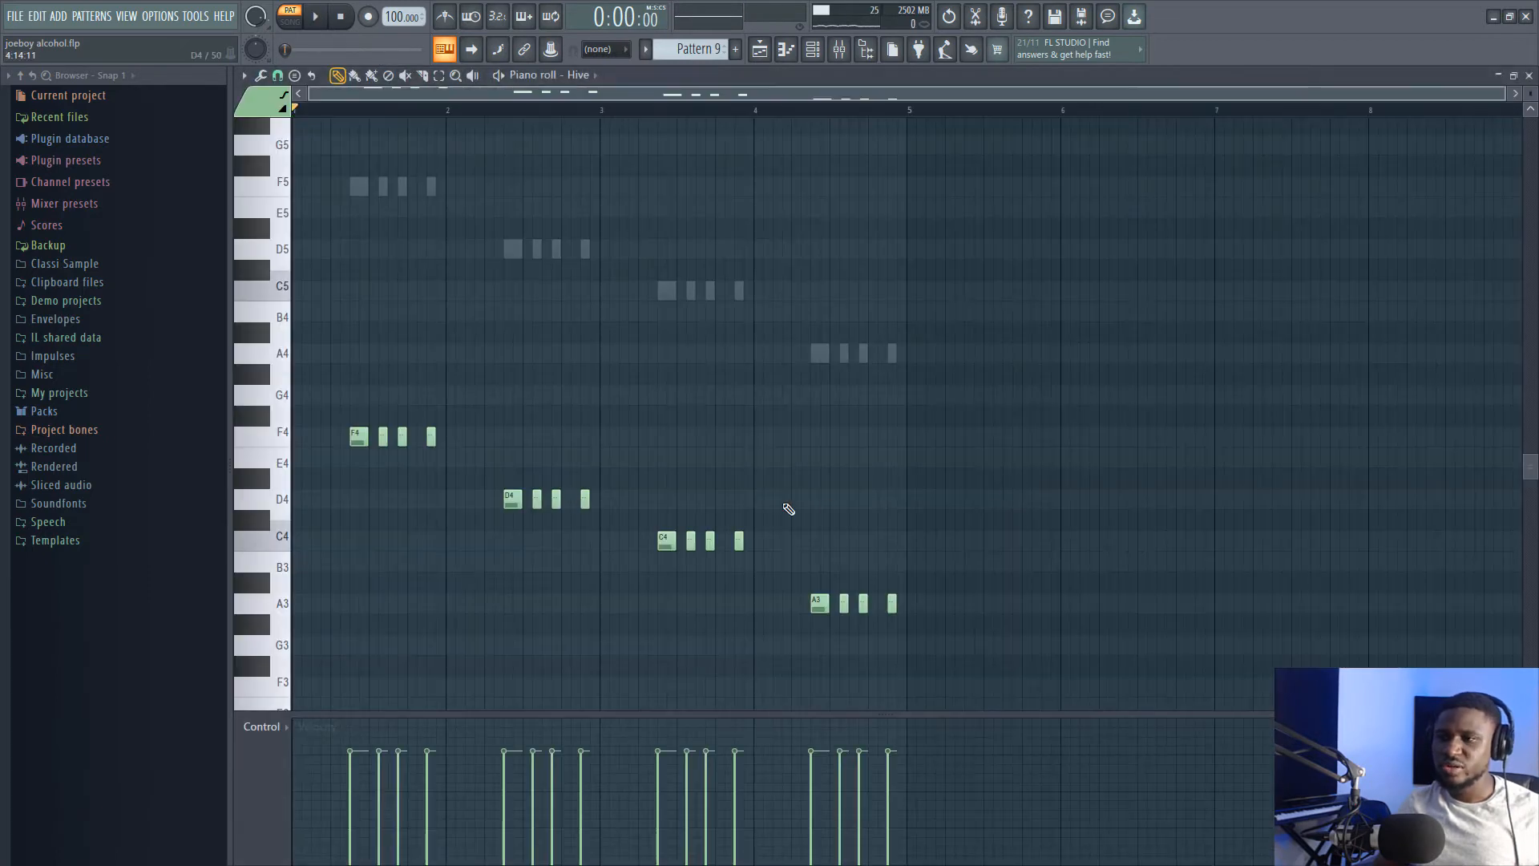
pyautogui.scroll(-1, 354, 388)
pyautogui.scroll(1, 355, 388)
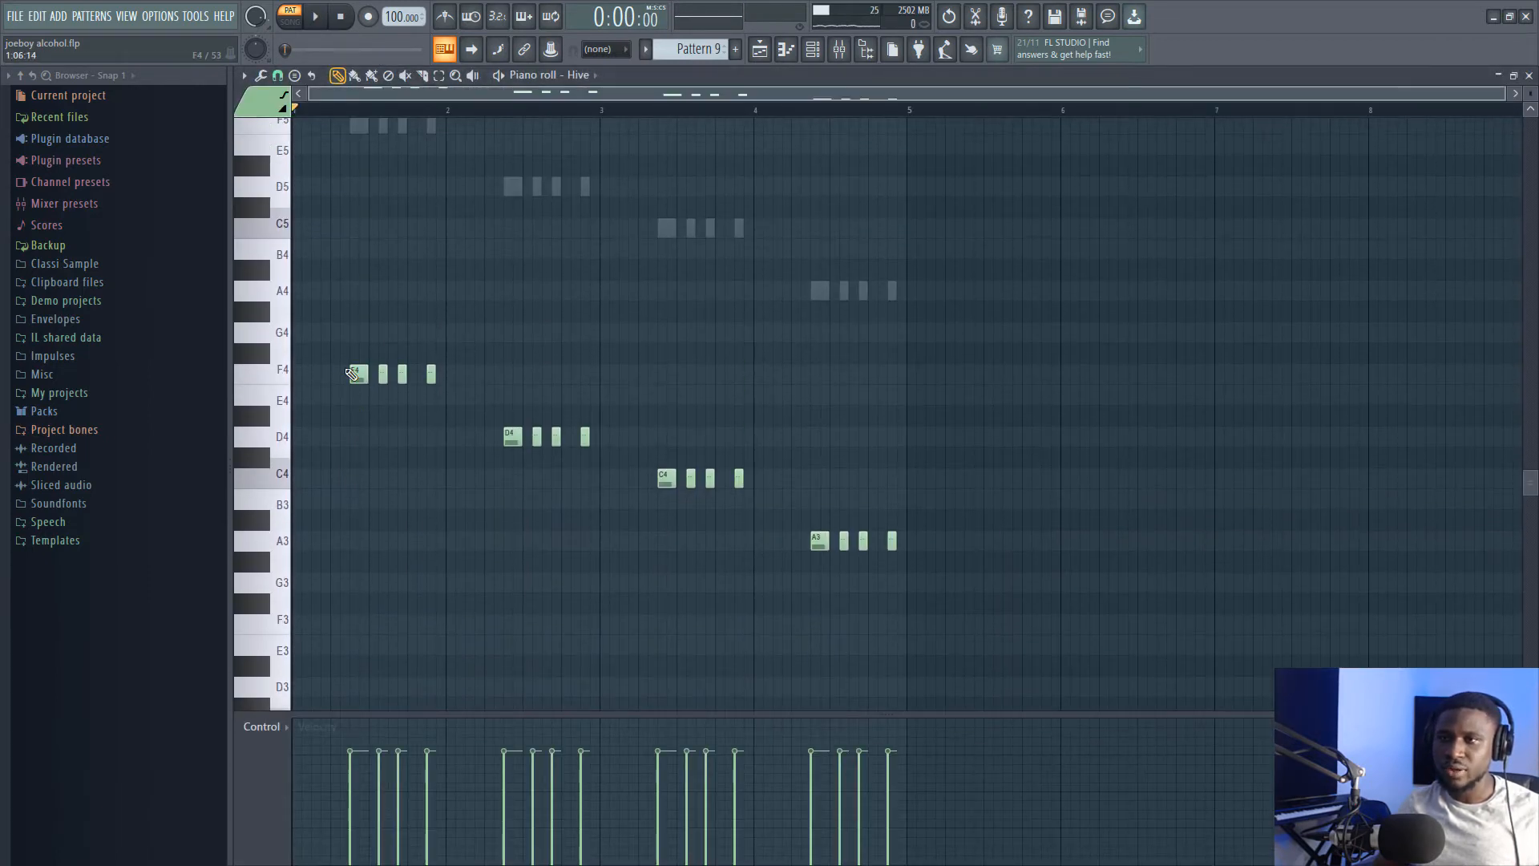
# Audition the F5 and F4 piano keys with the Hive sound to compare the two octaves of Pattern 9's notes
pyautogui.scroll(2, 401, 257)
pyautogui.click(277, 248)
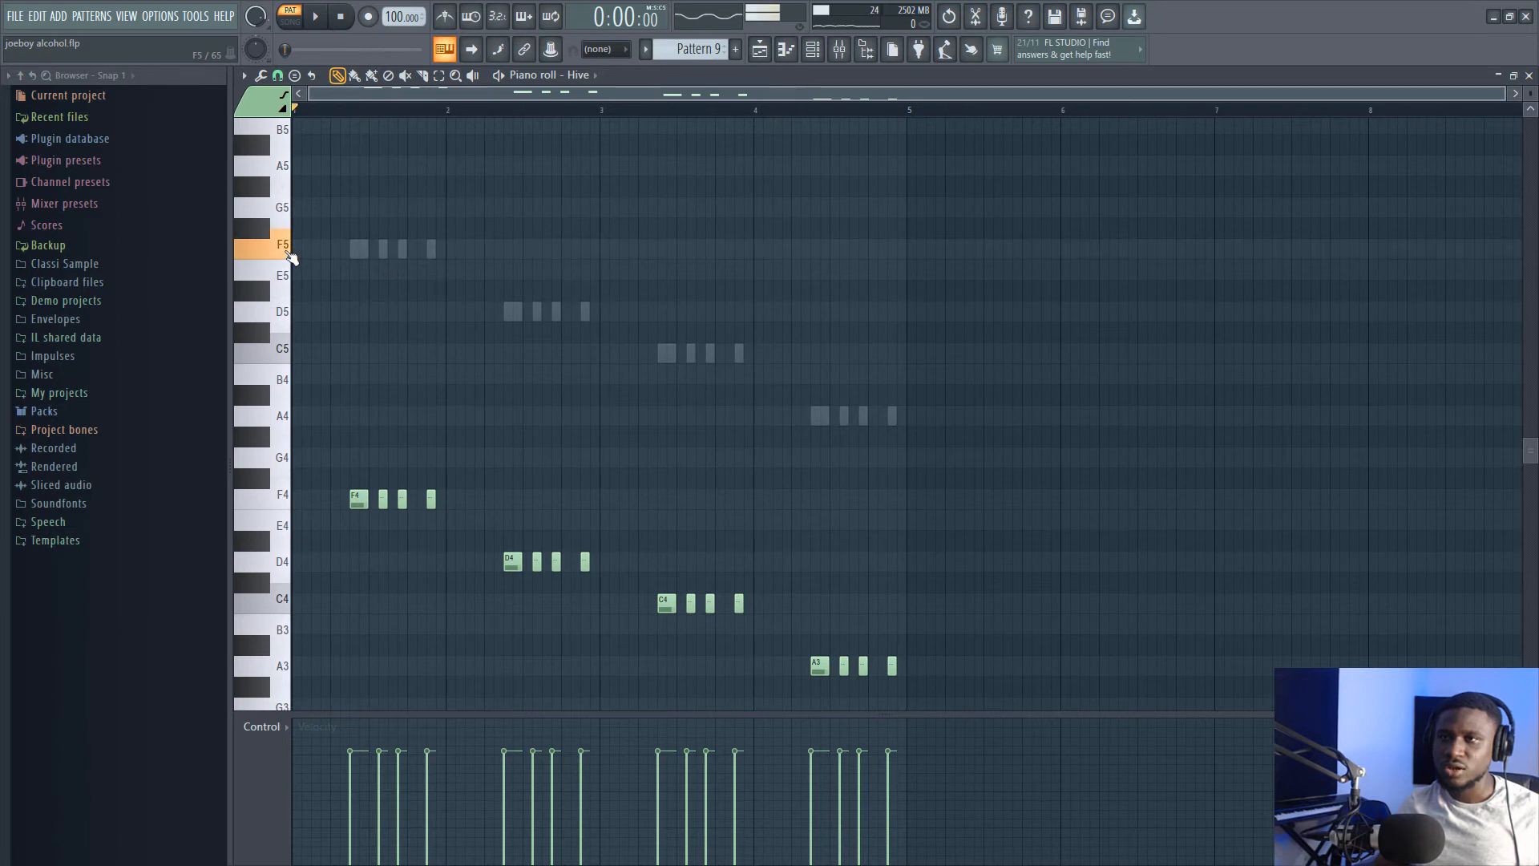
pyautogui.click(282, 252)
pyautogui.click(283, 254)
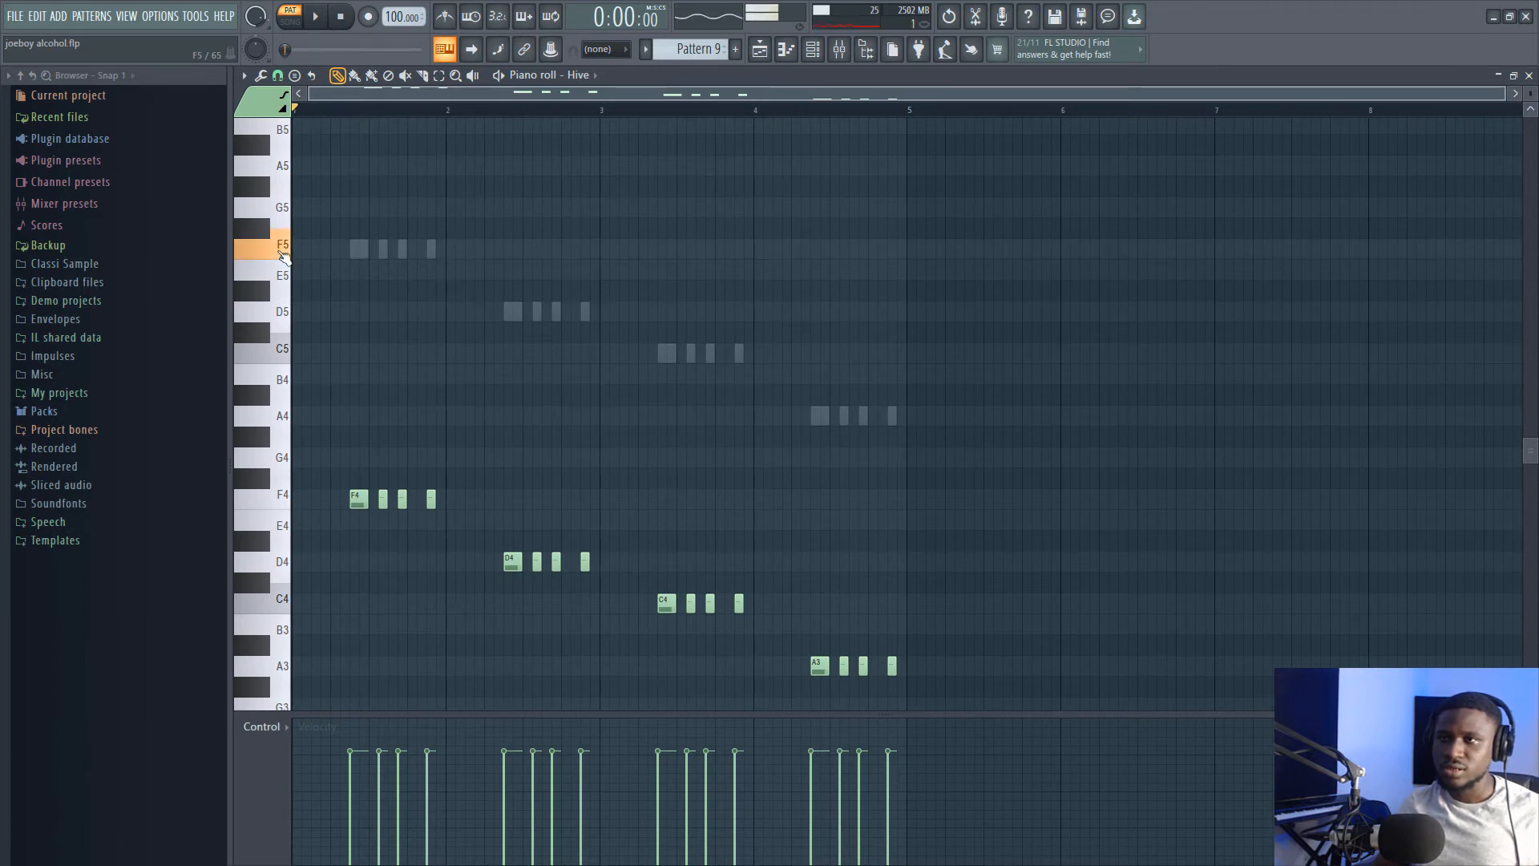
pyautogui.click(283, 255)
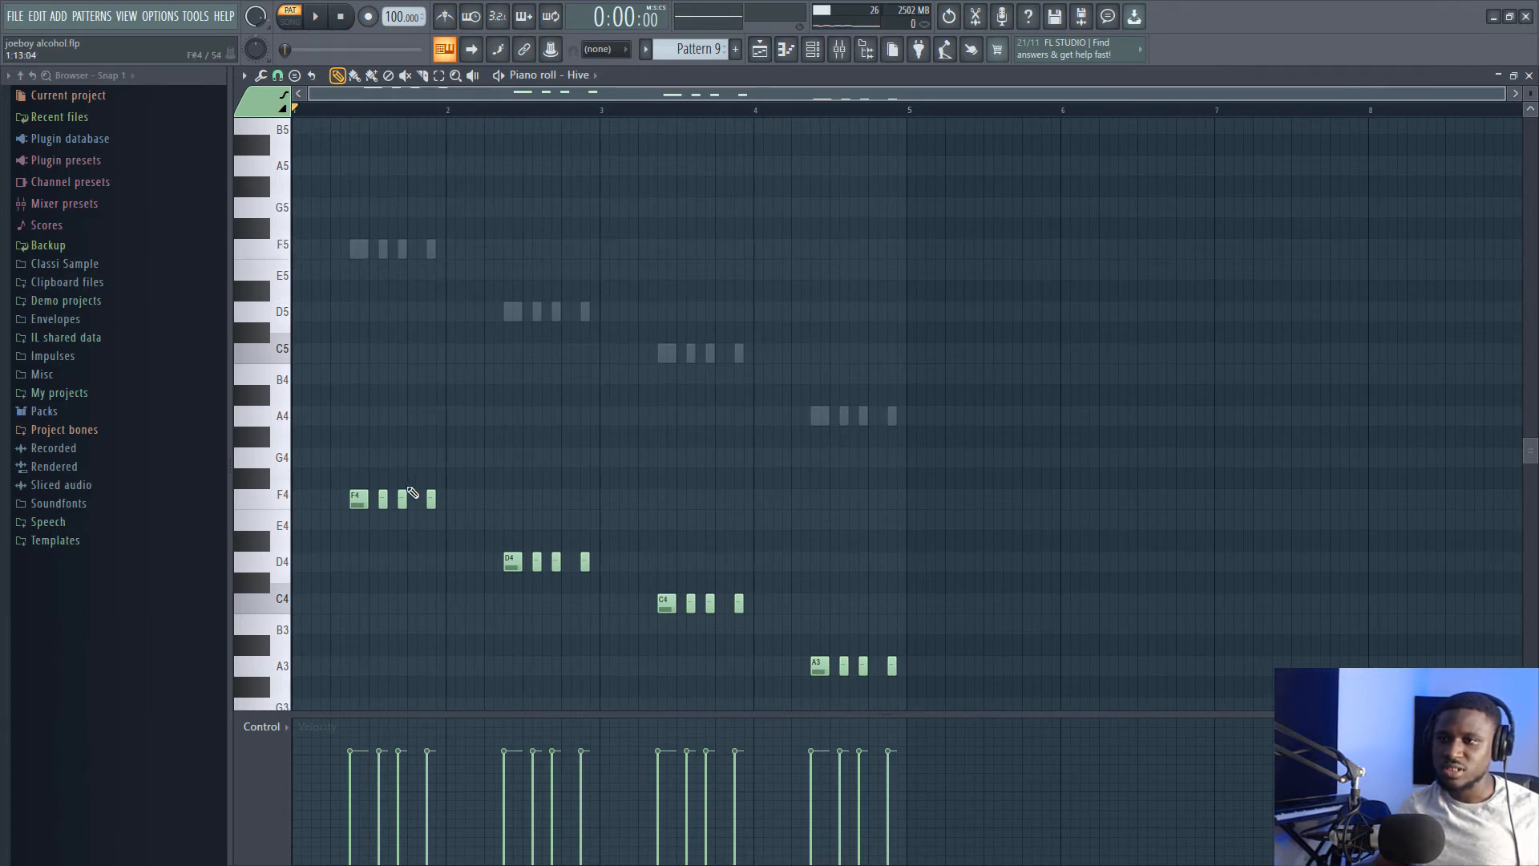
pyautogui.click(285, 498)
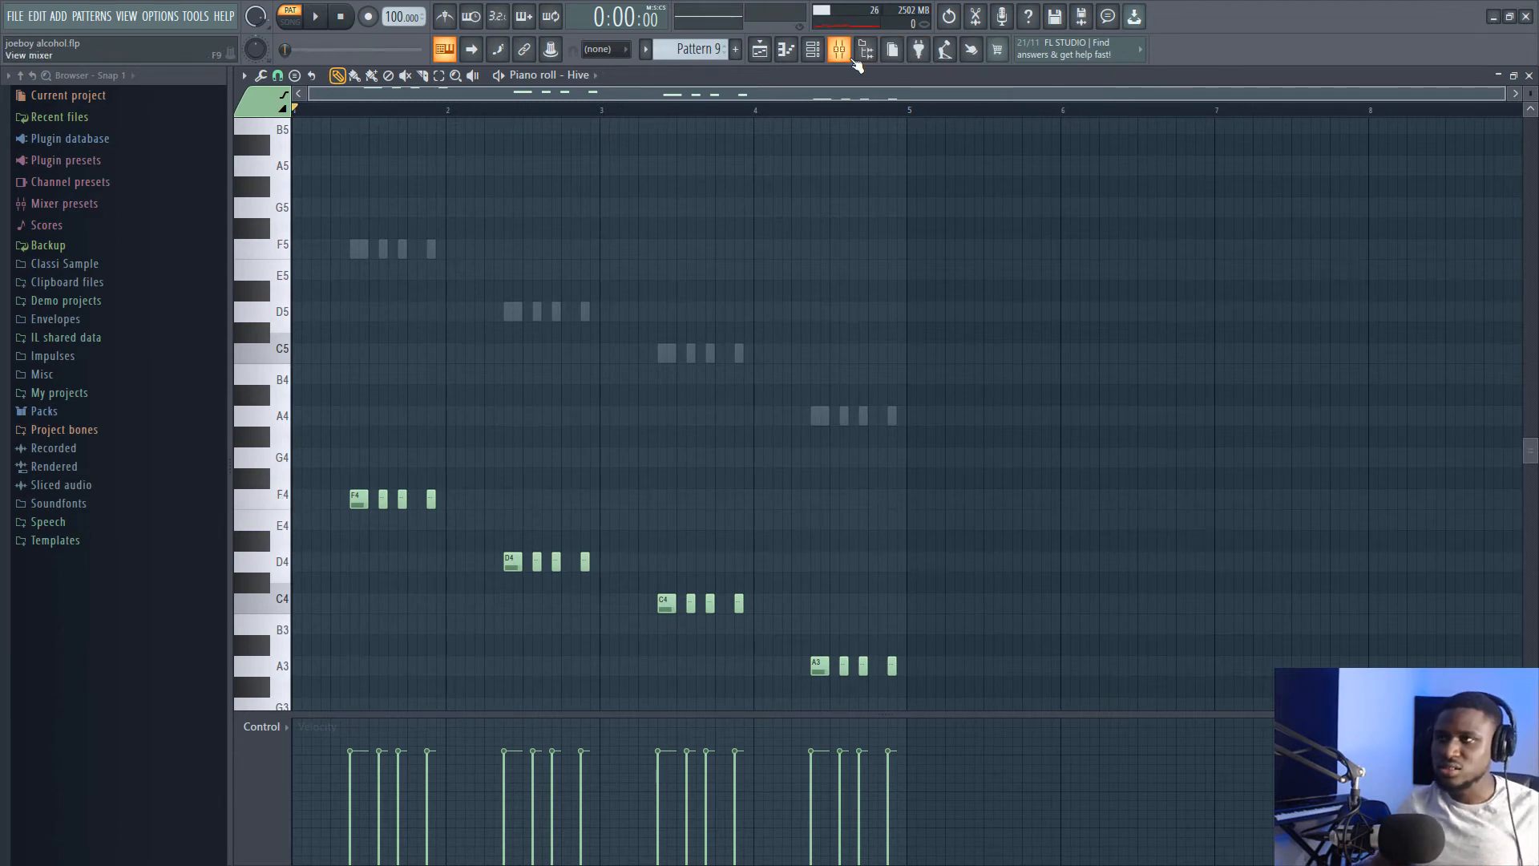
# Open Pattern 9's Log Drum notes in the piano roll and play the pattern through
pyautogui.click(812, 50)
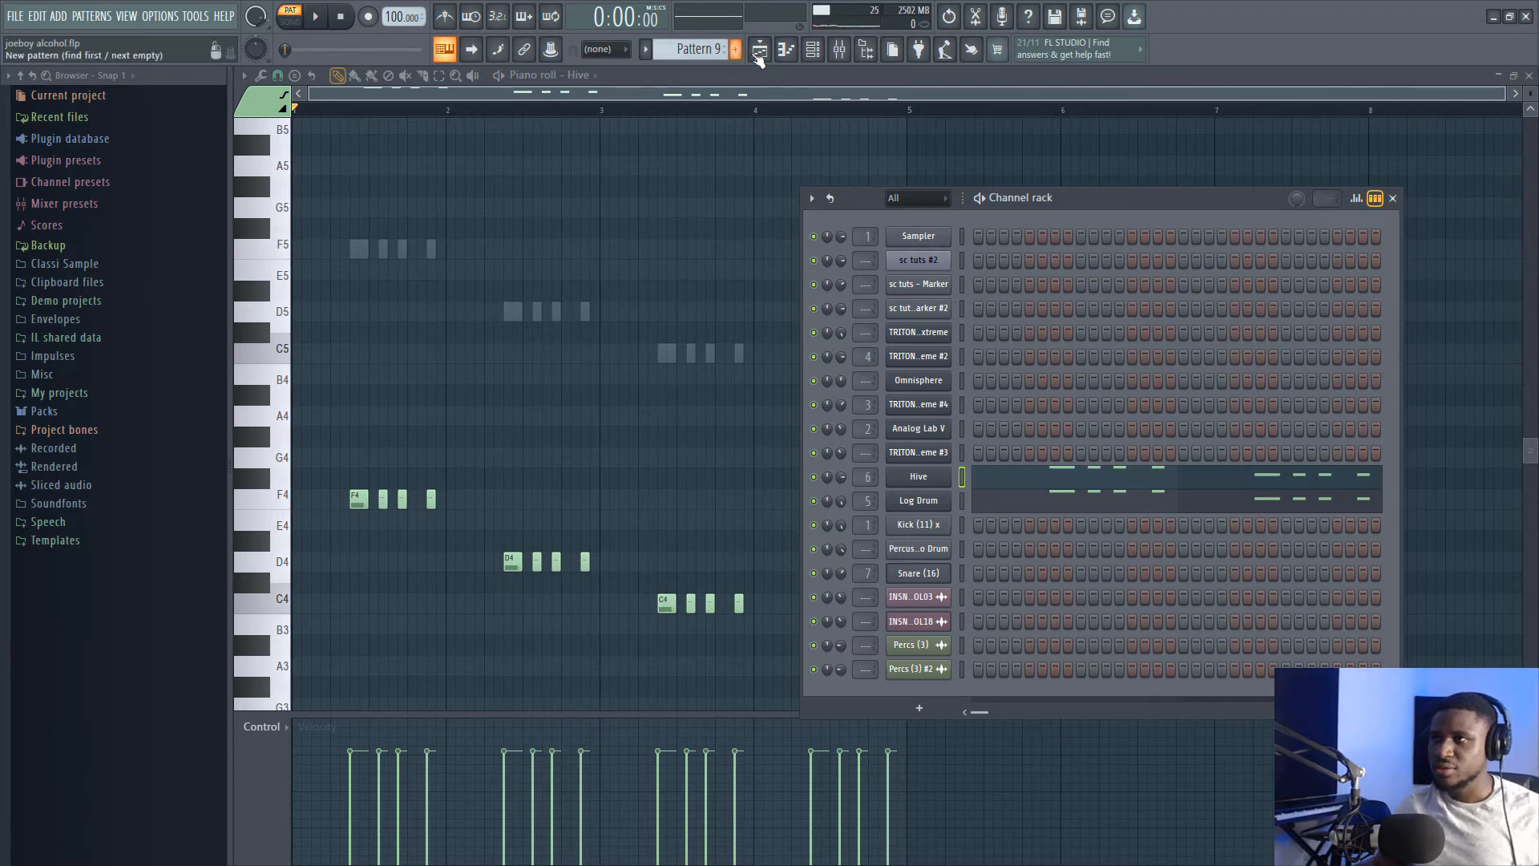
pyautogui.click(1017, 498)
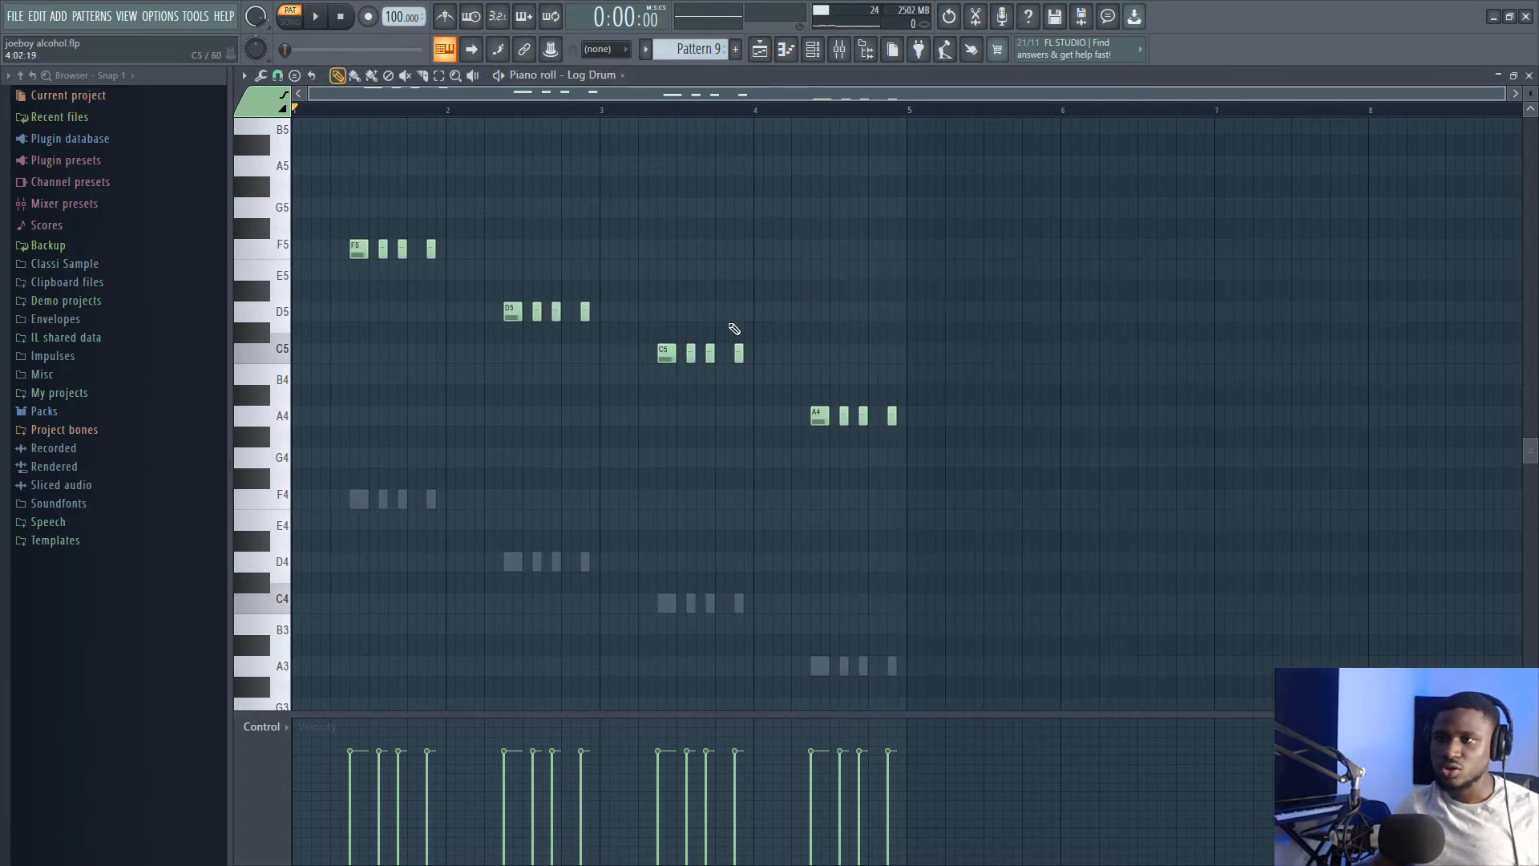
pyautogui.press('space')
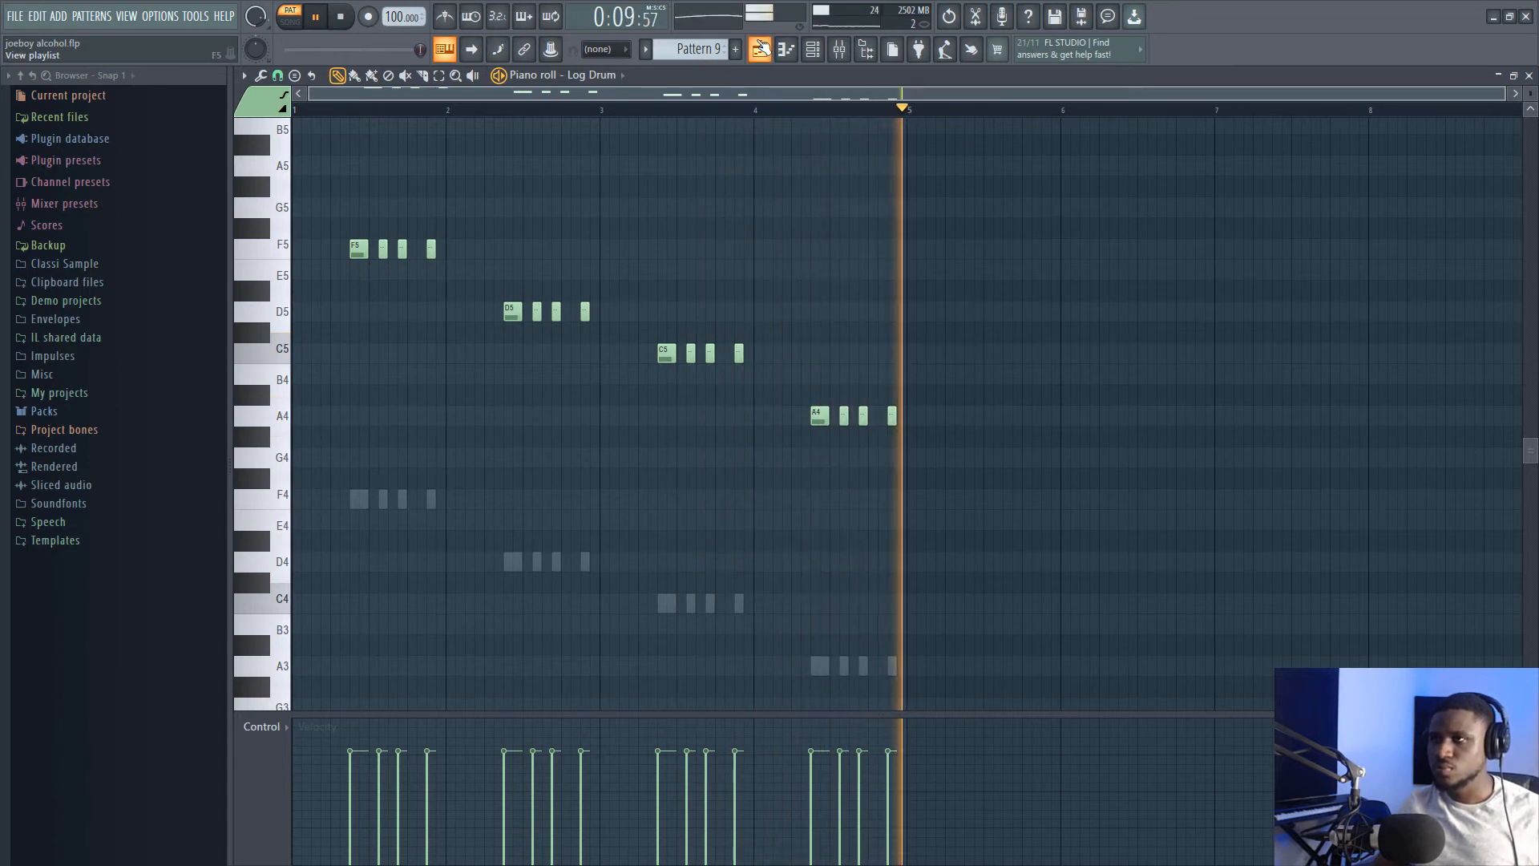
pyautogui.click(760, 48)
pyautogui.press('space')
# Unmute Track 8 and play the arrangement in song mode from bar 8
pyautogui.click(788, 127)
pyautogui.scroll(-5, 789, 127)
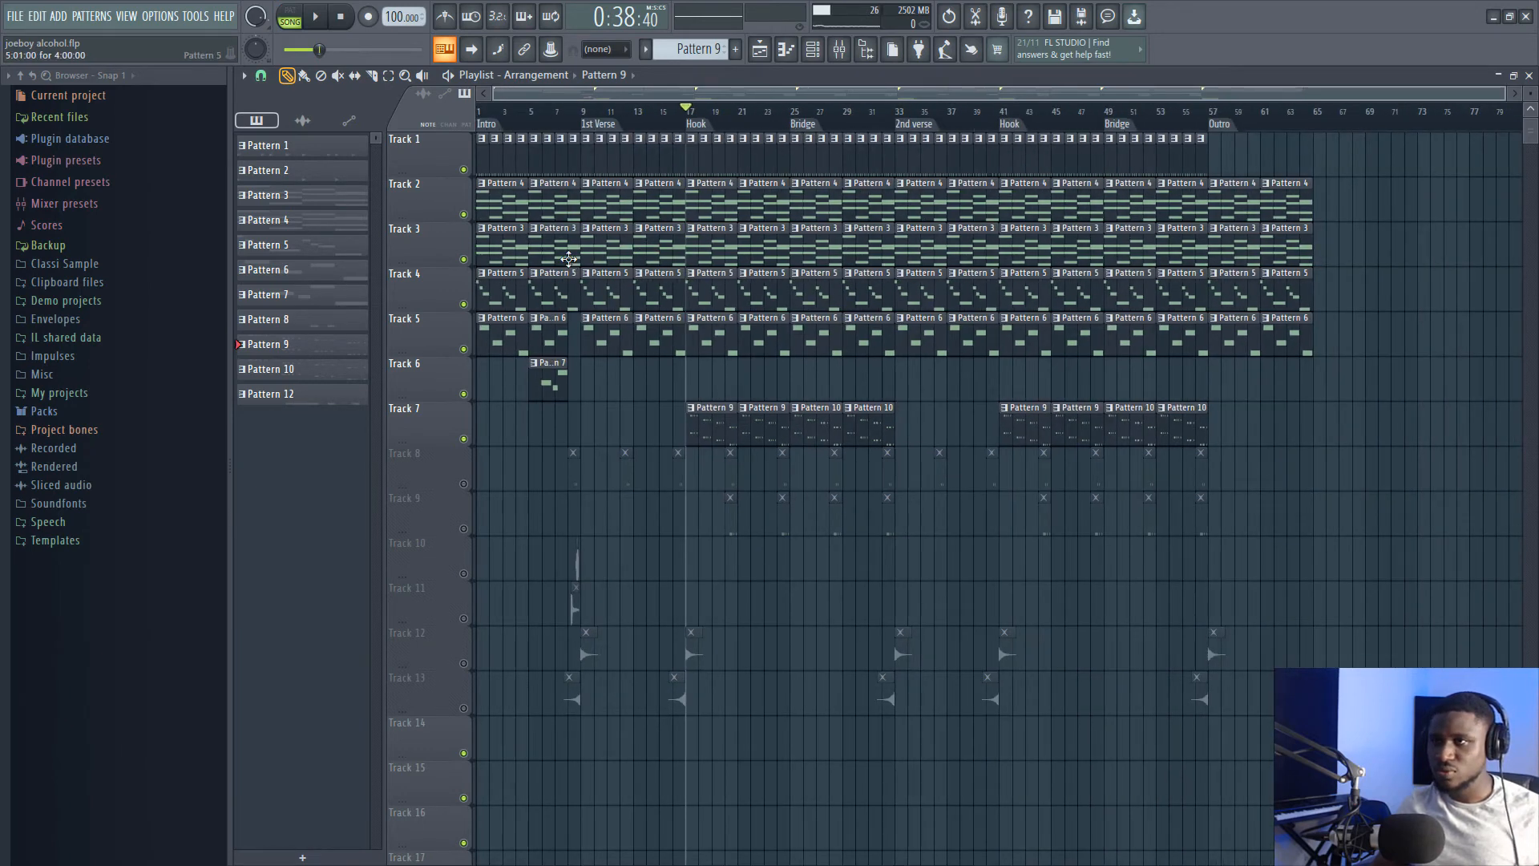
pyautogui.click(564, 126)
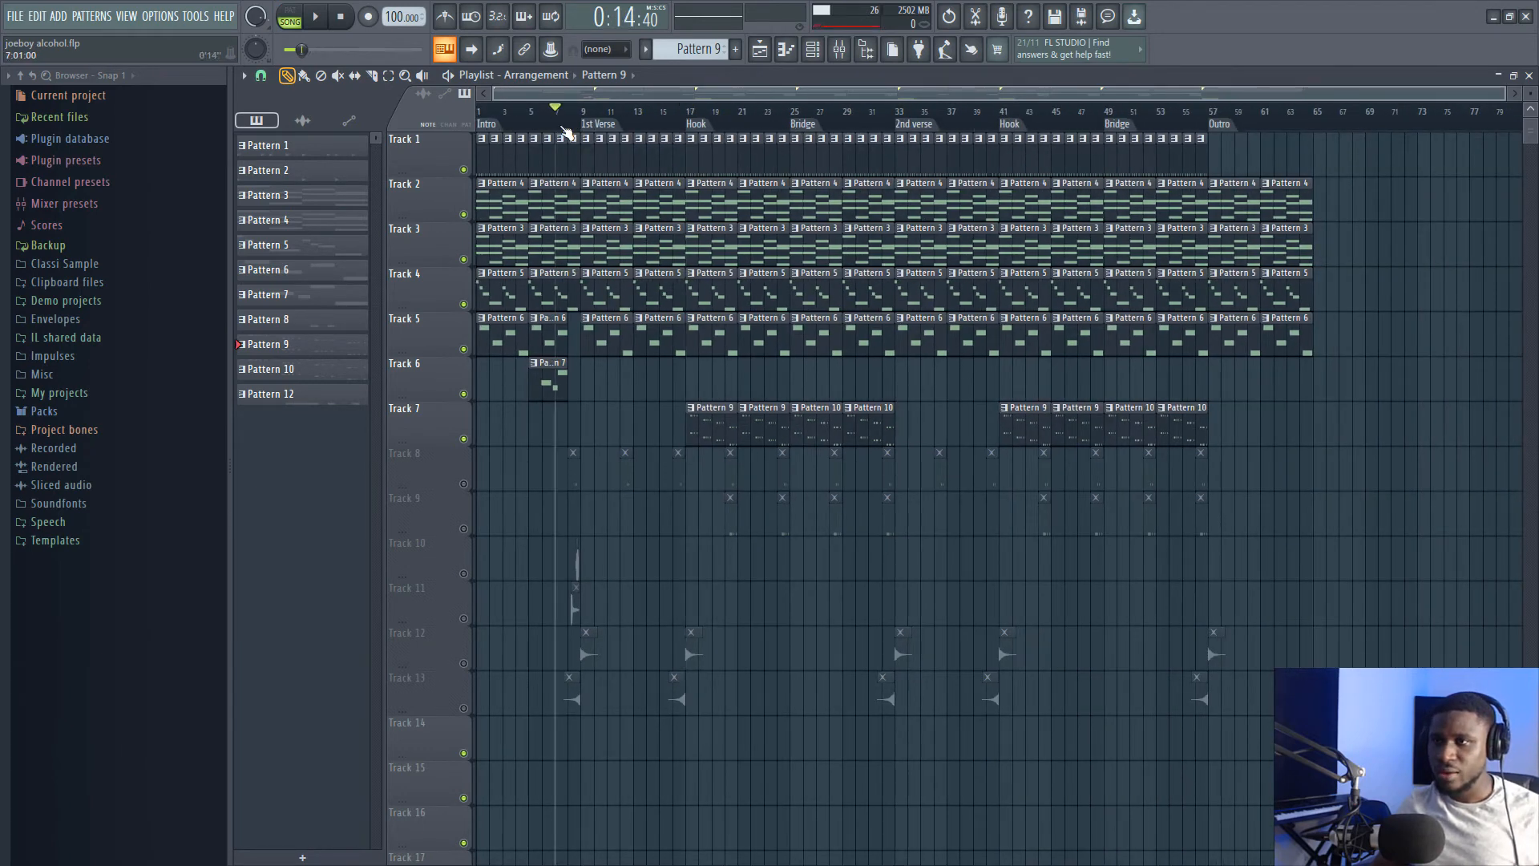
pyautogui.click(464, 484)
pyautogui.scroll(5, 557, 118)
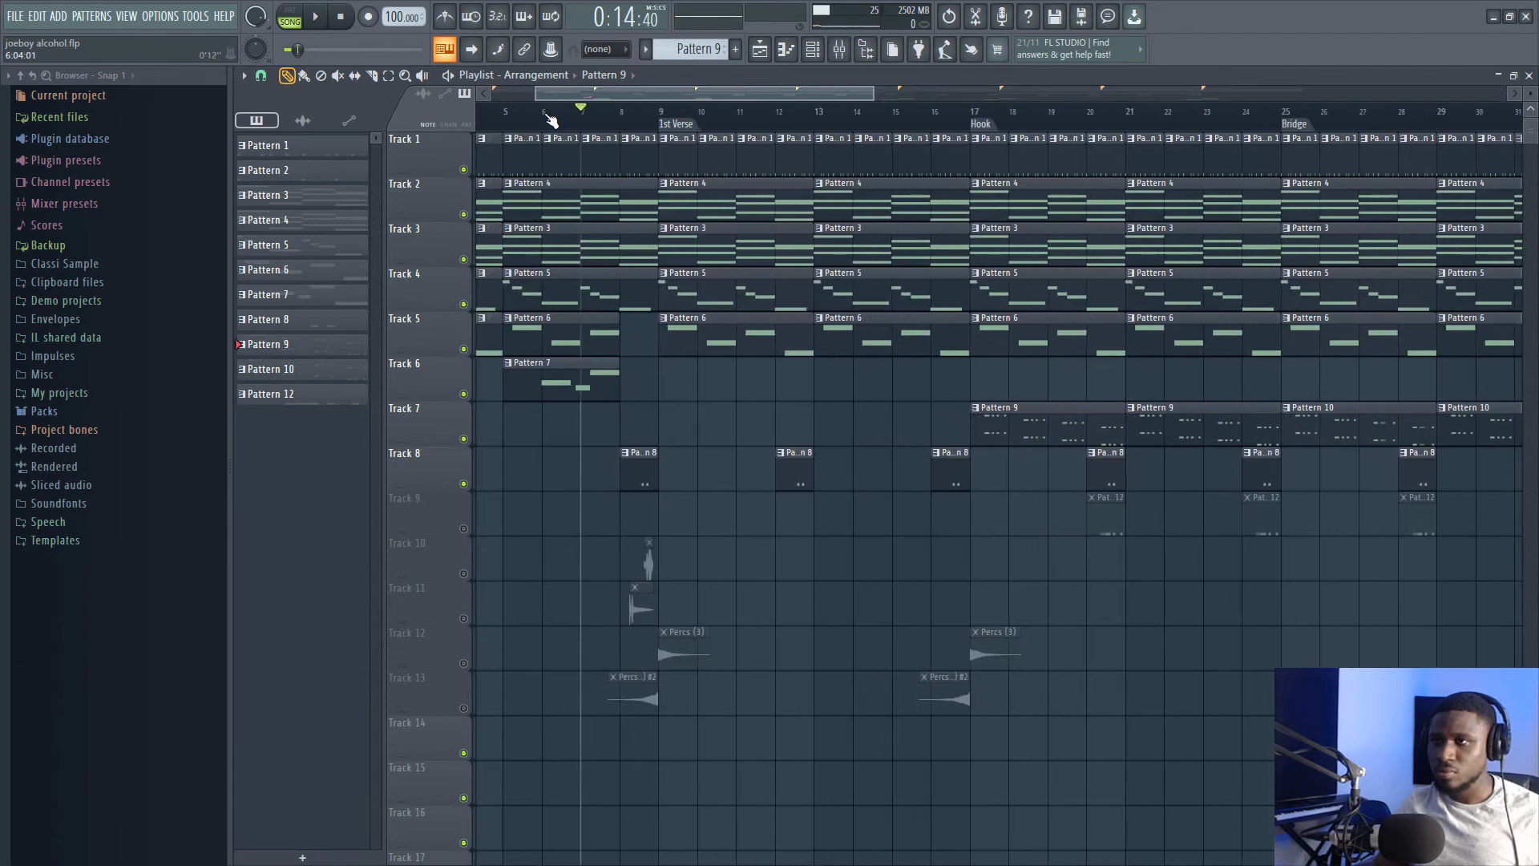
pyautogui.click(623, 118)
pyautogui.scroll(-5, 626, 116)
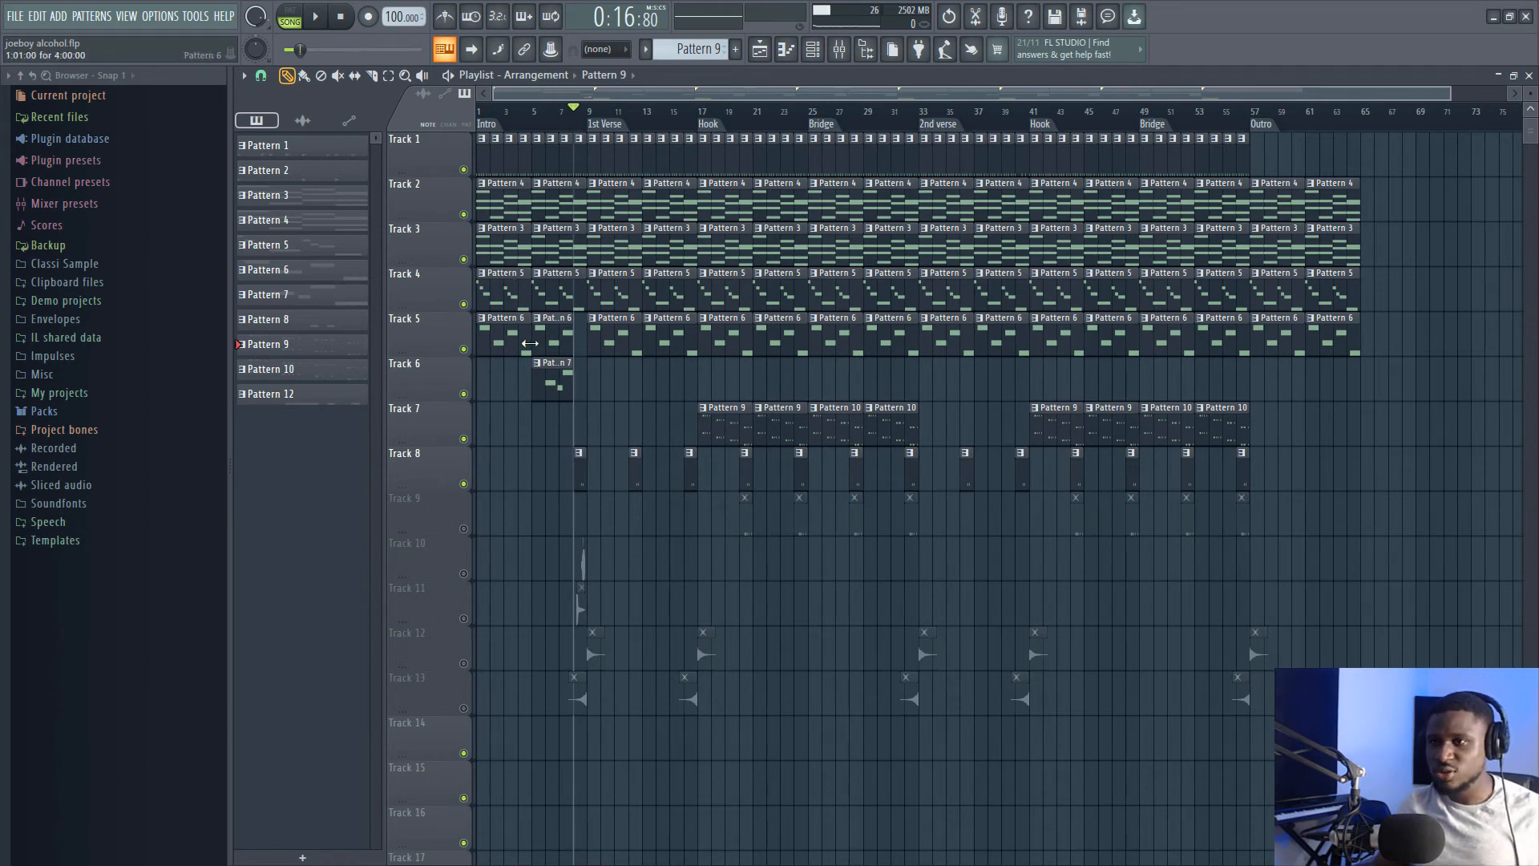
pyautogui.press('space')
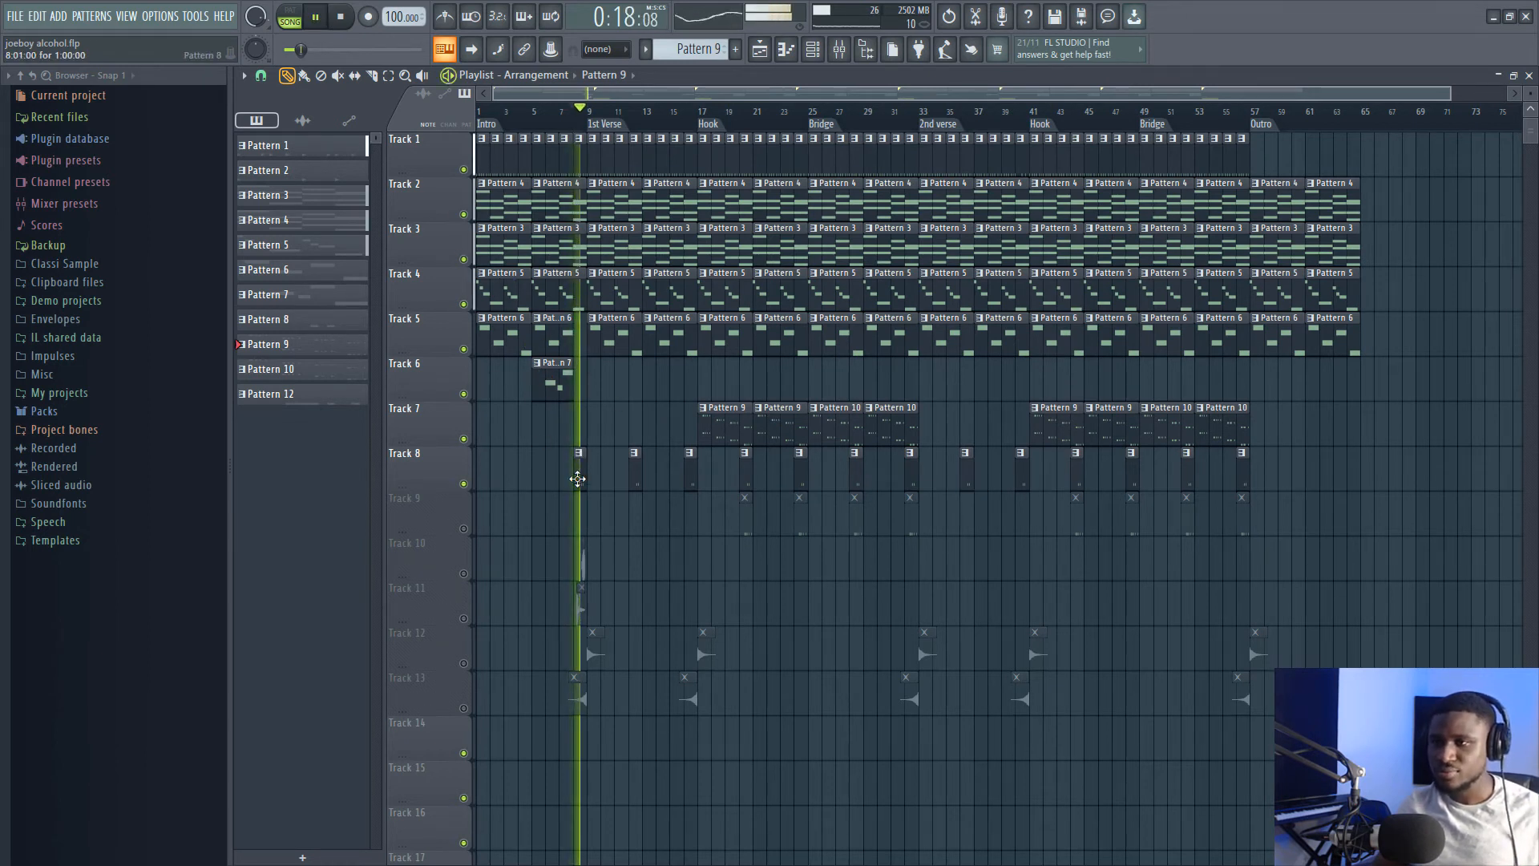
# Open Pattern 8's Percussion One Shot Leo Drum notes in the piano roll and play them in pattern mode
pyautogui.doubleClick(577, 478)
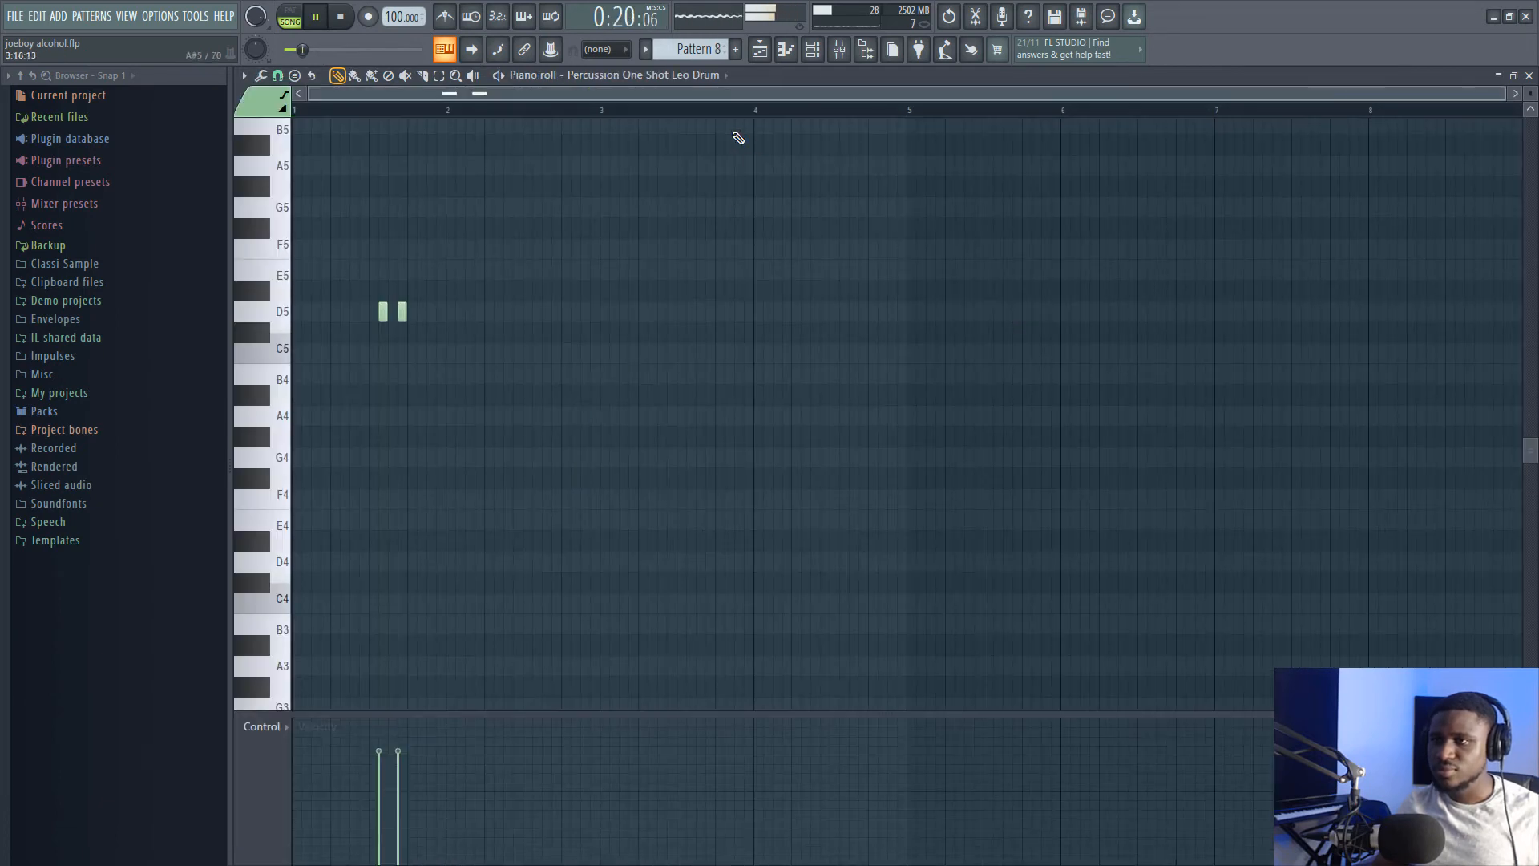
pyautogui.click(290, 11)
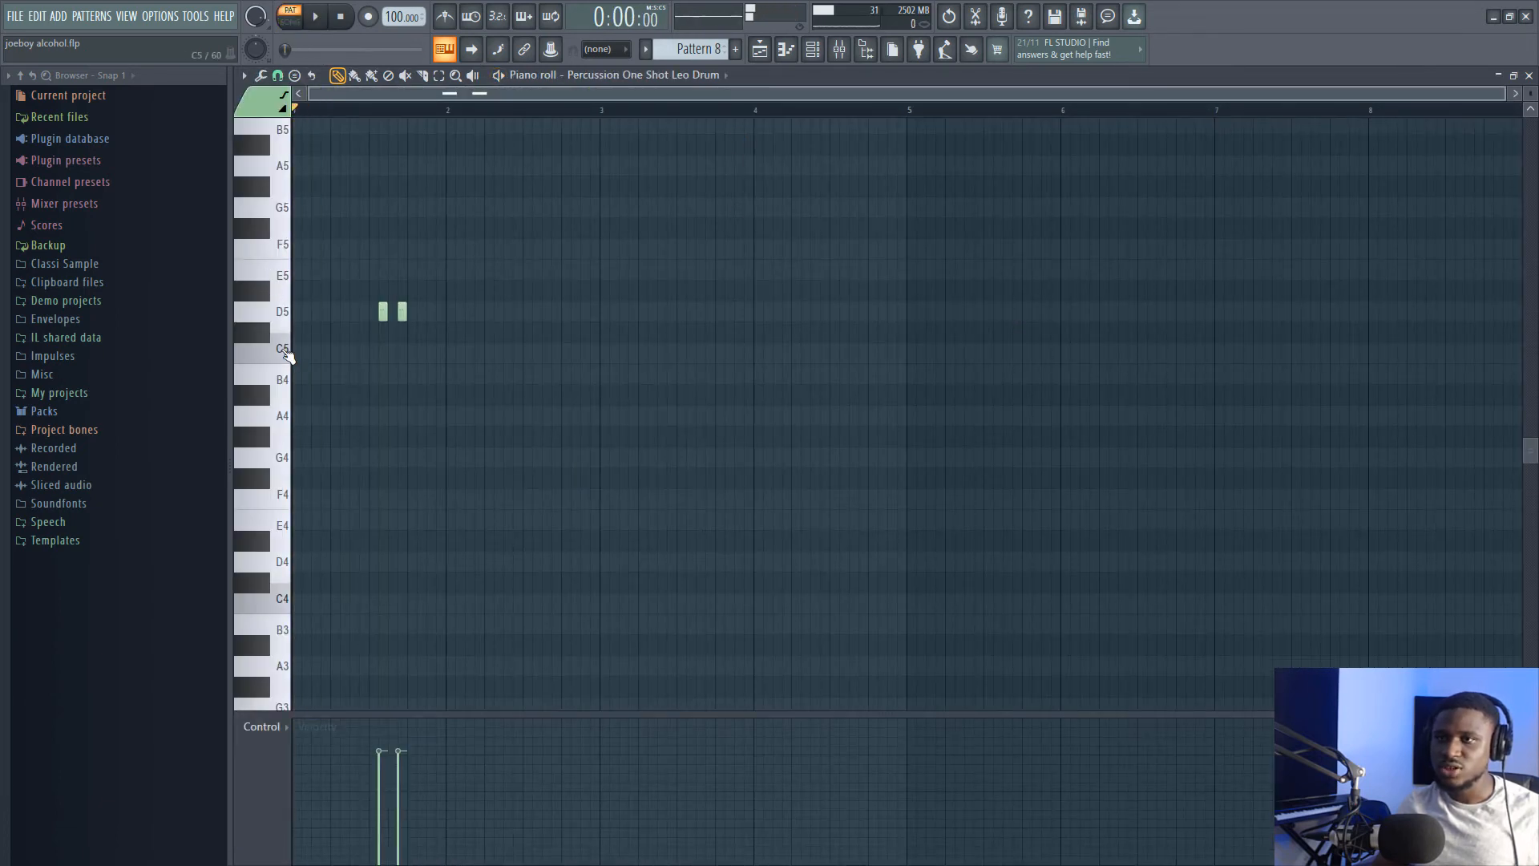
pyautogui.press('space')
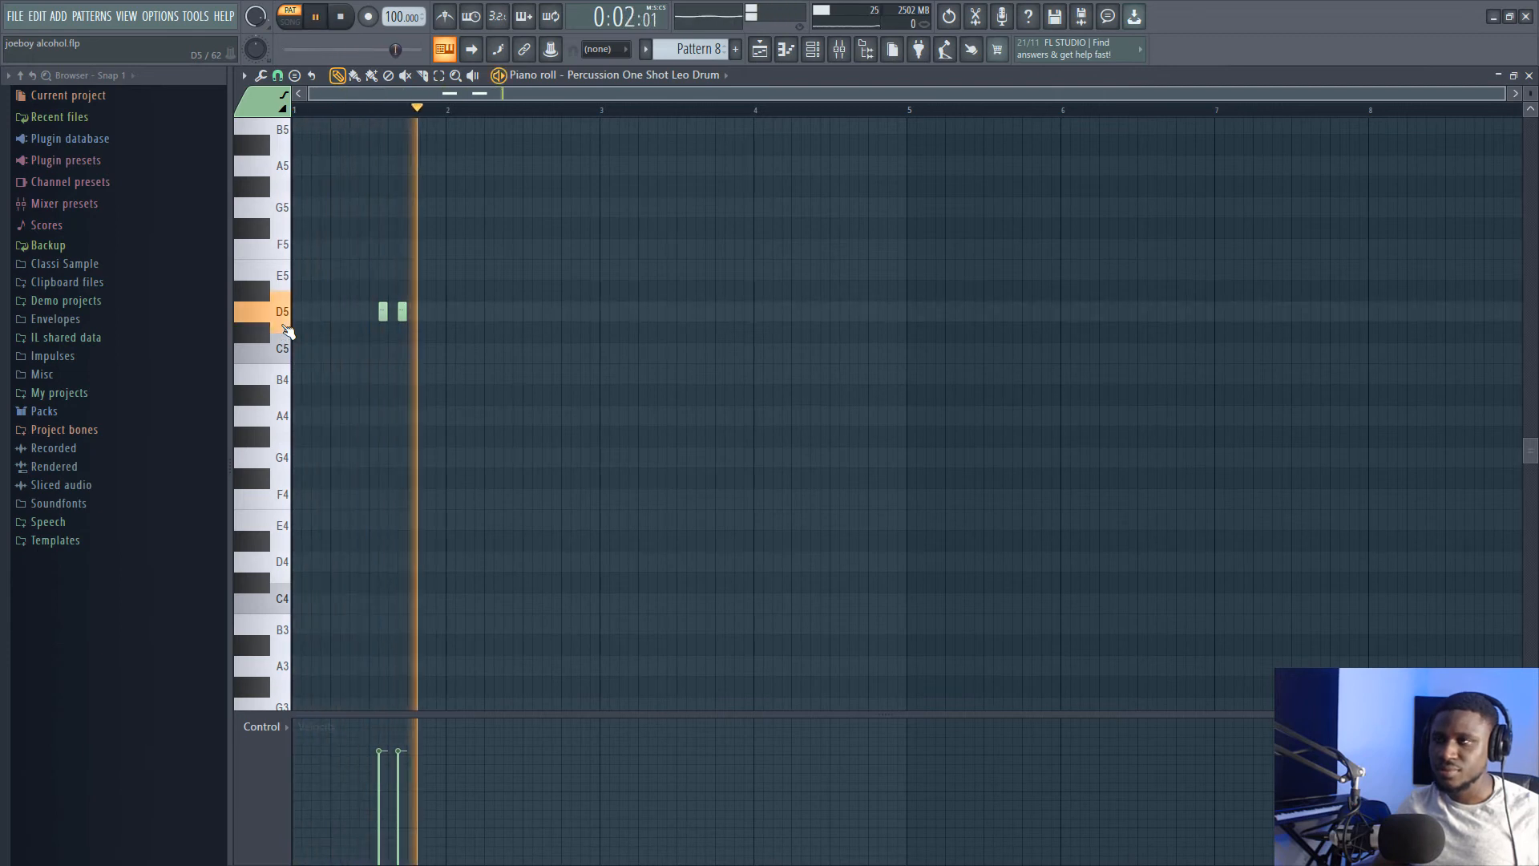
pyautogui.press('space')
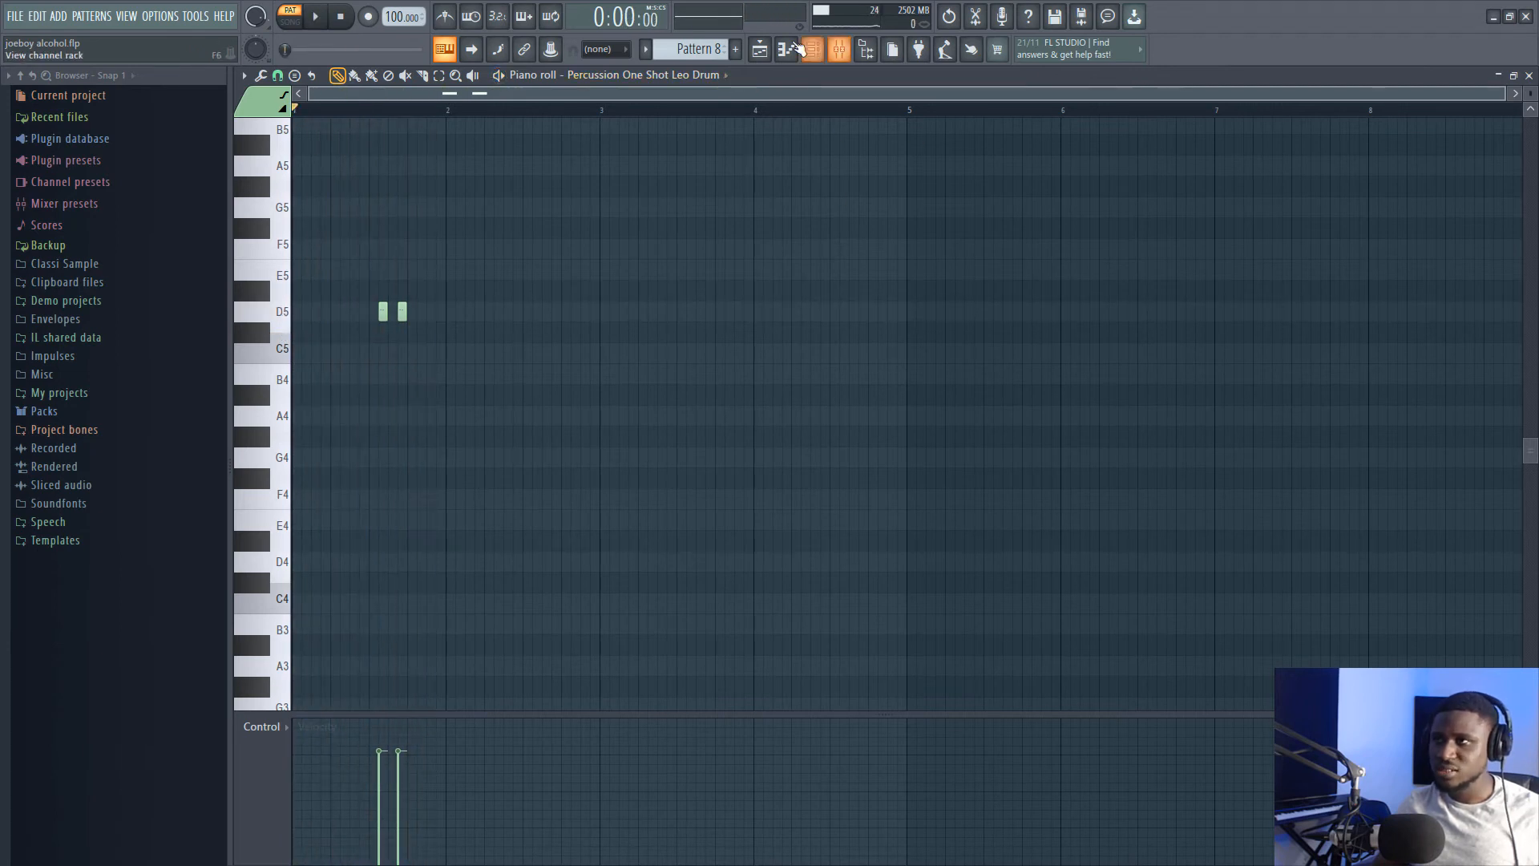
# Play the arrangement in song mode from bar 8 and from bar 12 to hear Pattern 8's fills in context
pyautogui.press('F5')
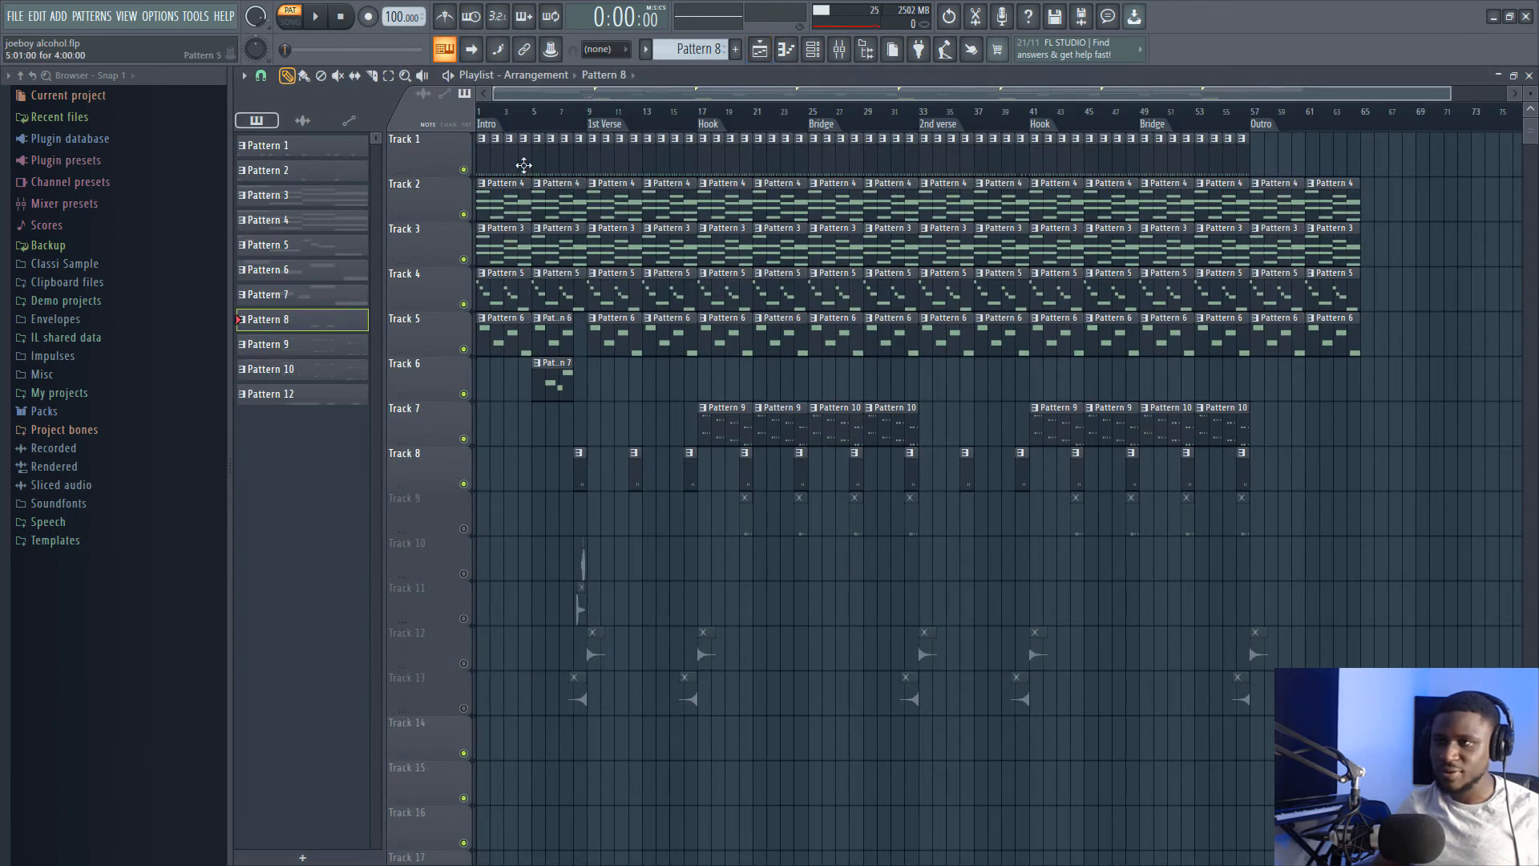
pyautogui.scroll(5, 585, 127)
pyautogui.click(584, 127)
pyautogui.press('space')
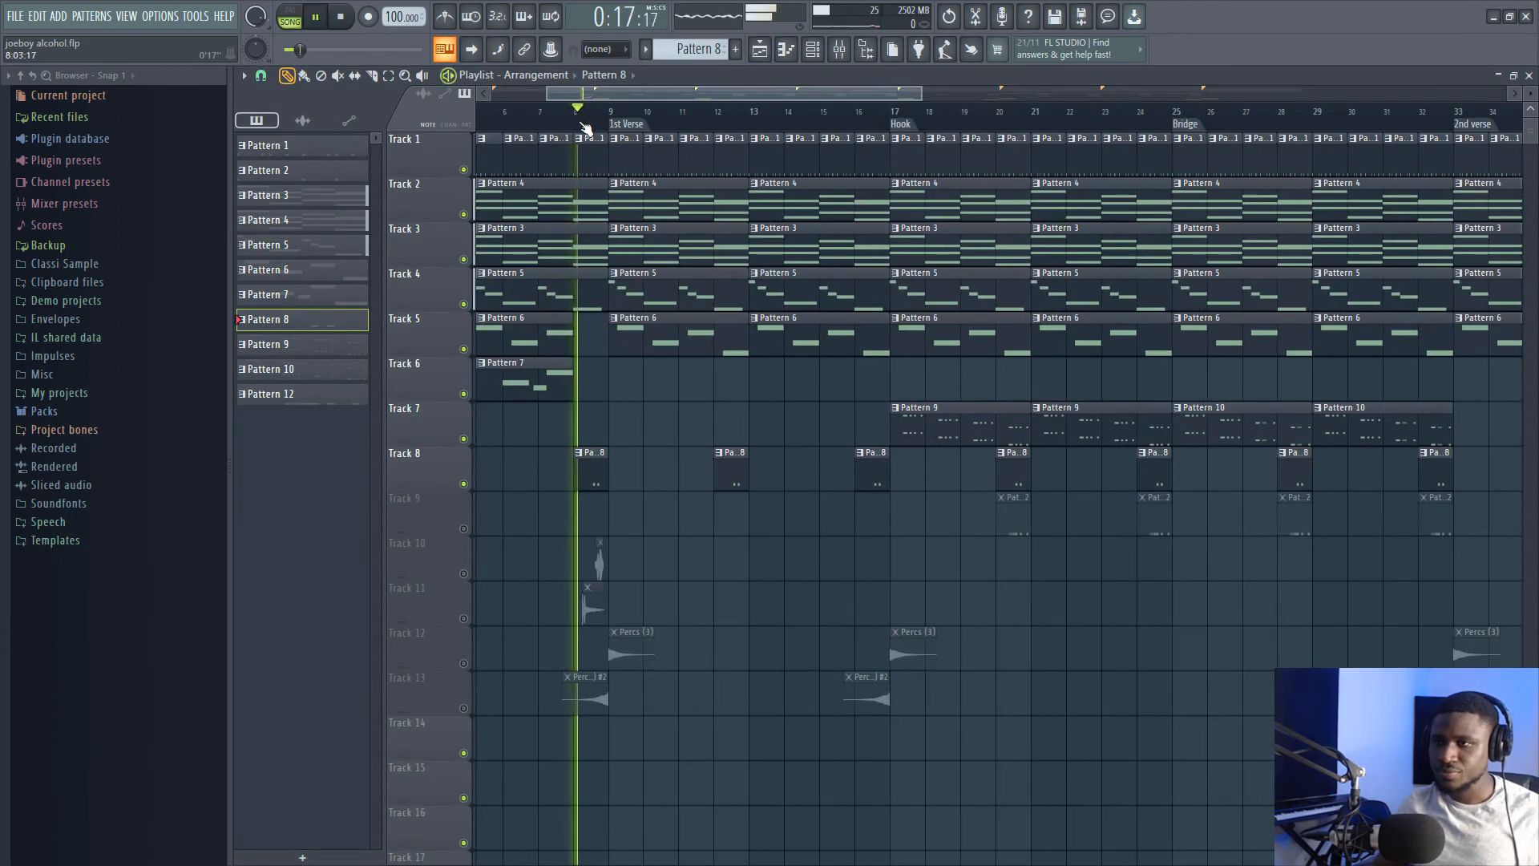
pyautogui.click(717, 126)
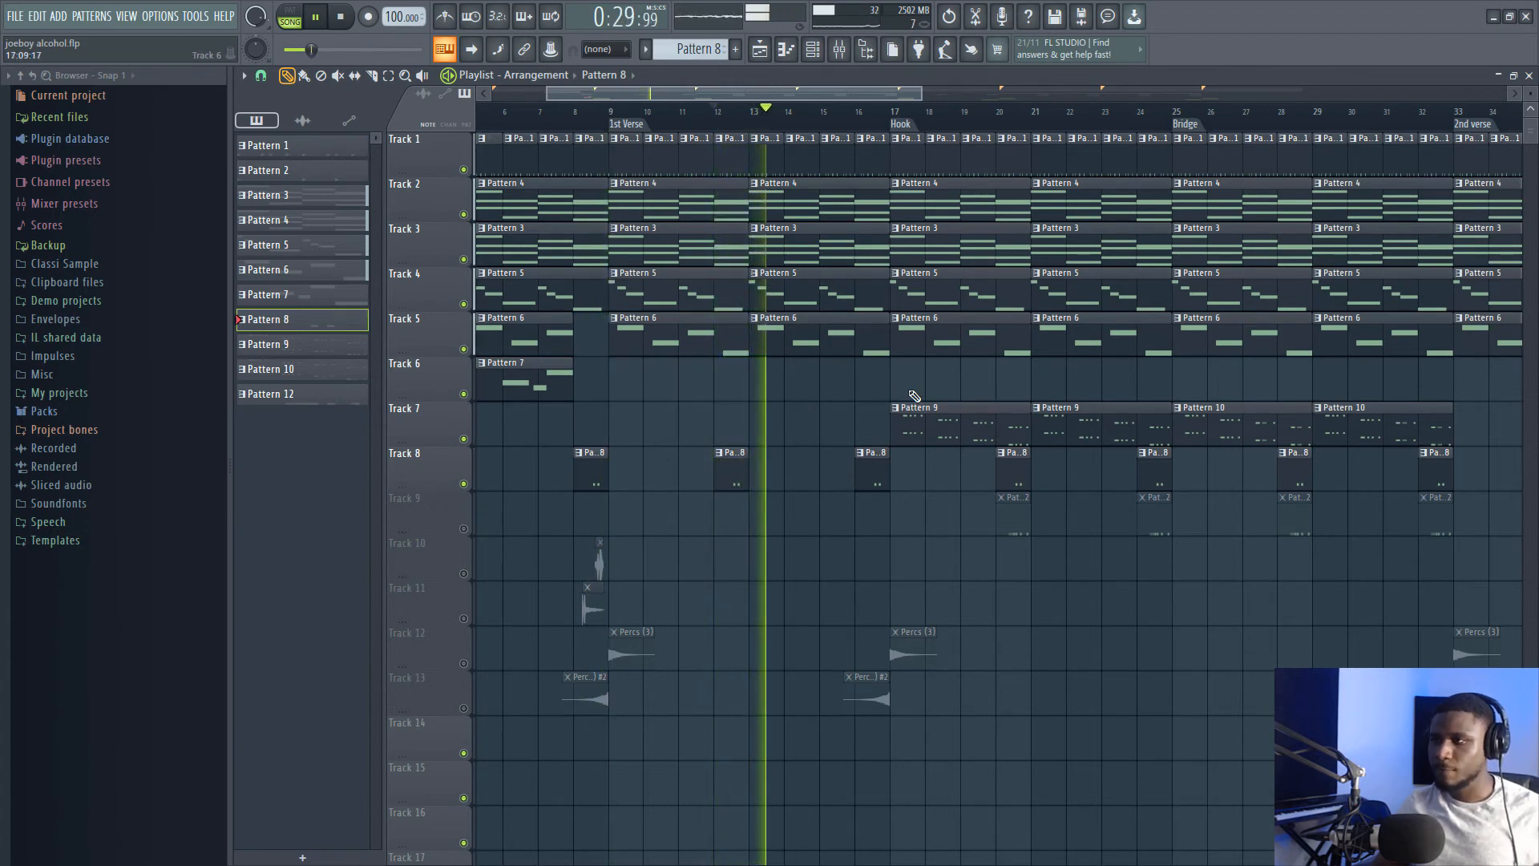
pyautogui.press('space')
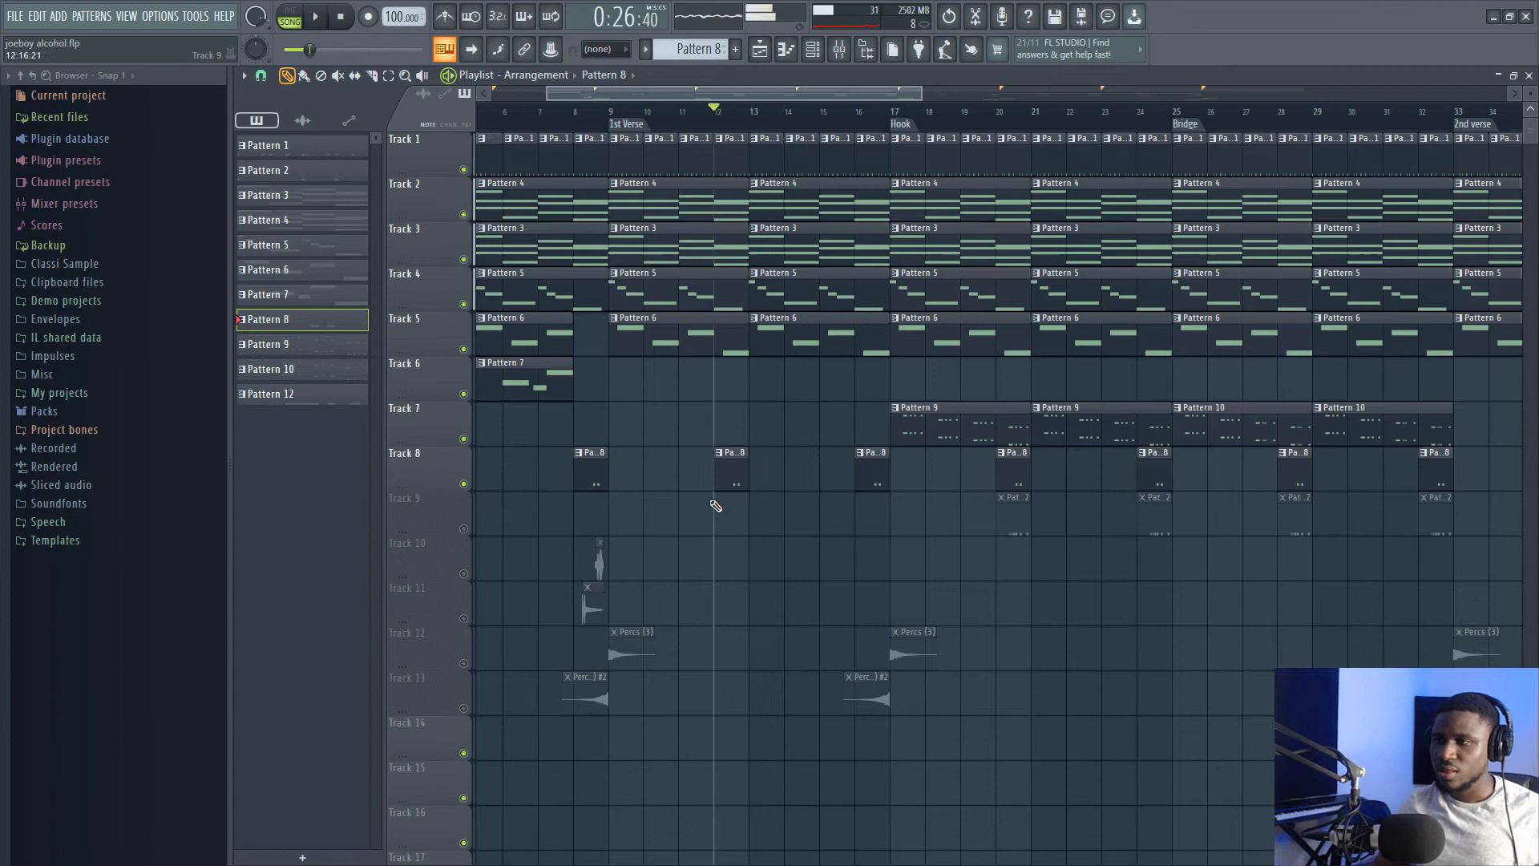
# Unmute Track 9 and play the arrangement from bar 19, just ahead of the first Pattern 12 clip
pyautogui.click(463, 528)
pyautogui.click(1000, 119)
pyautogui.scroll(-4, 999, 119)
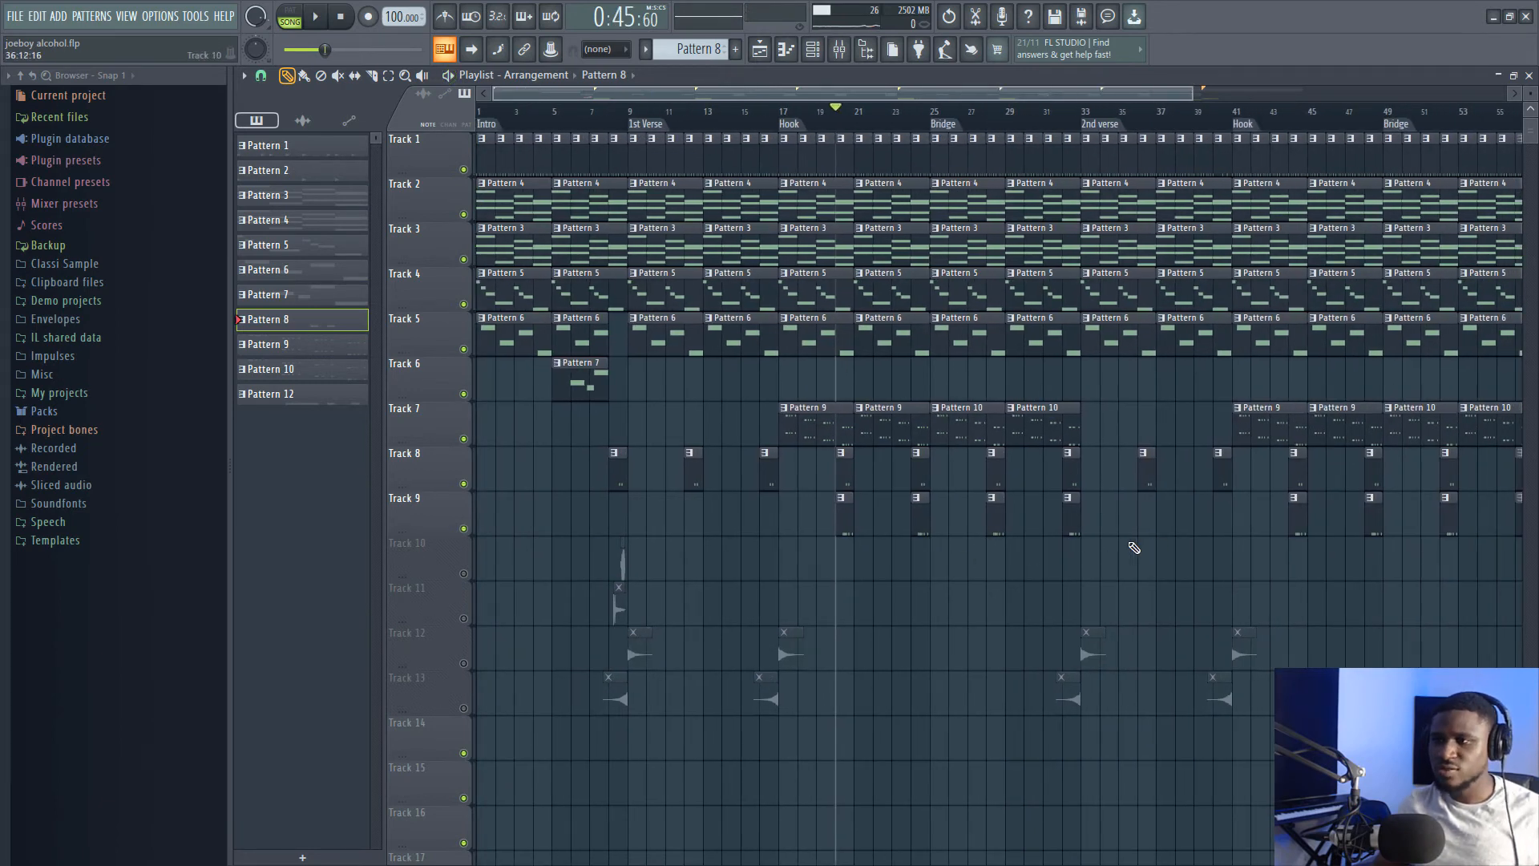
pyautogui.scroll(3, 846, 136)
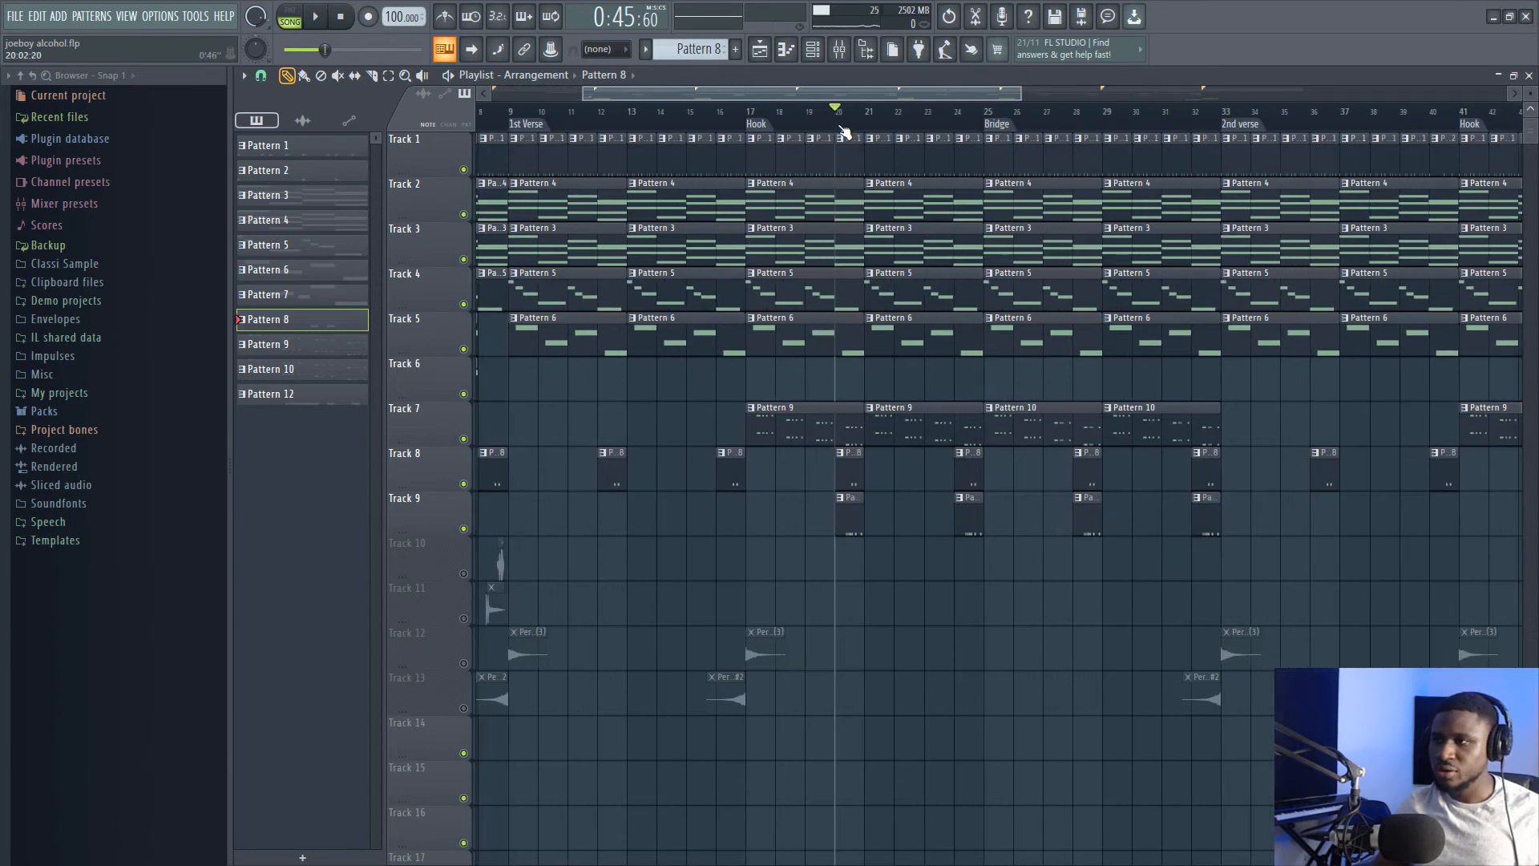
pyautogui.click(814, 128)
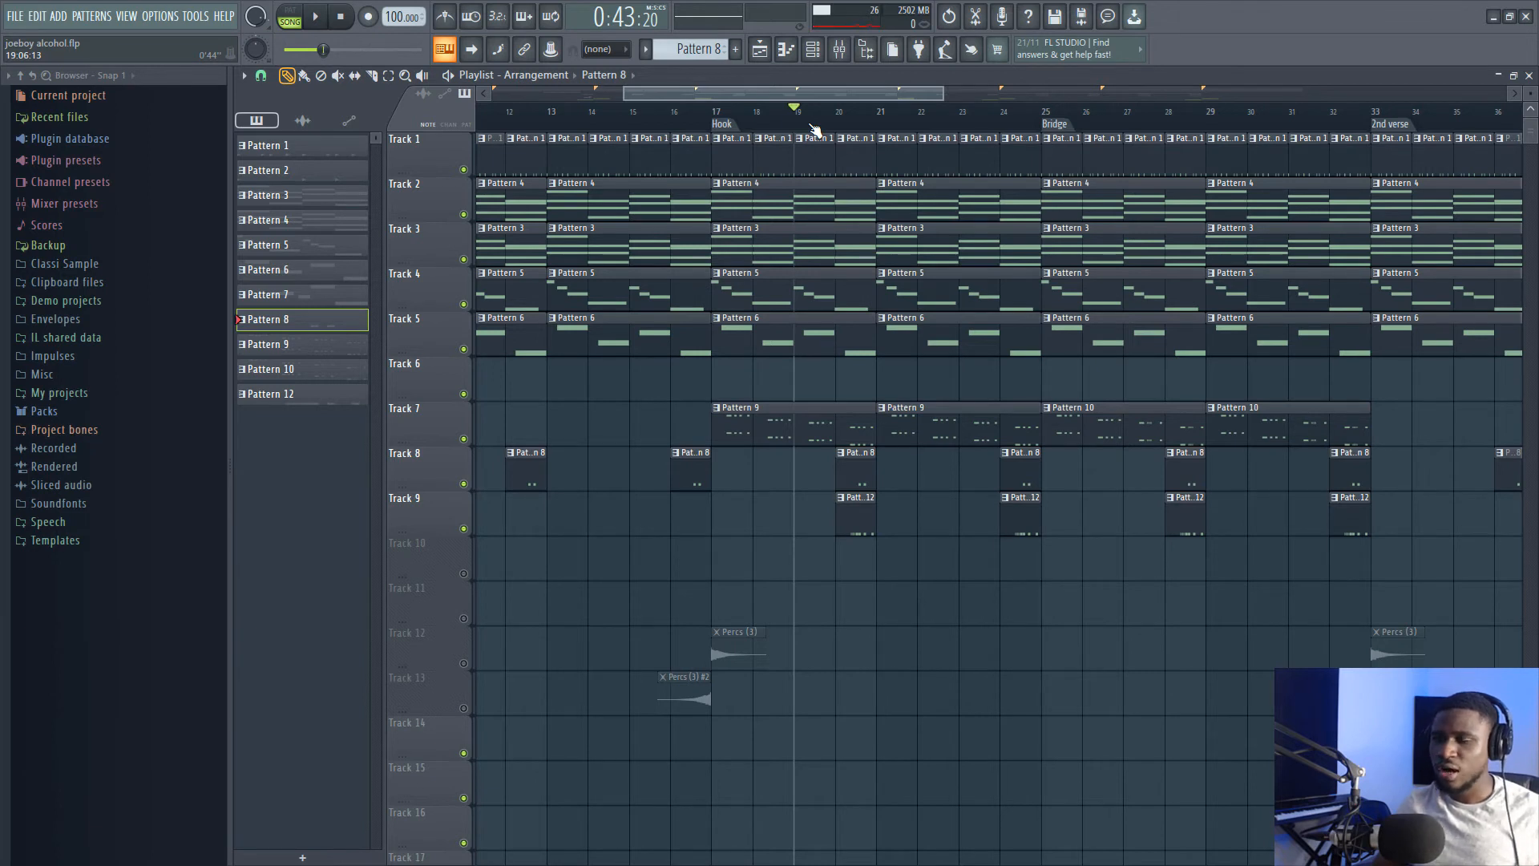
pyautogui.press('space')
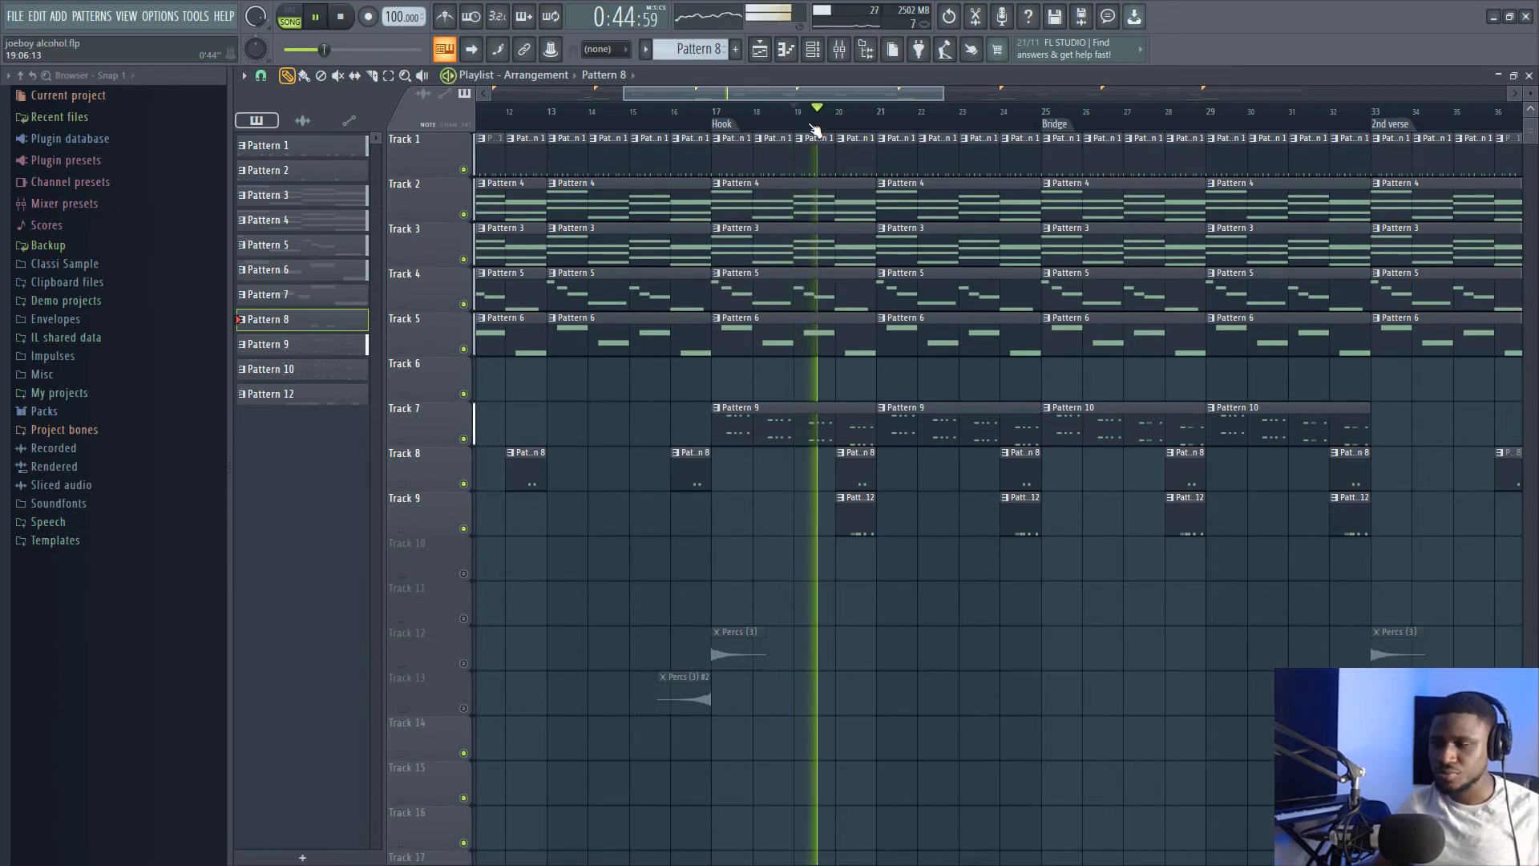
# Open Pattern 12's Snare (16) notes in the piano roll and play the snare roll in pattern mode
pyautogui.doubleClick(862, 526)
pyautogui.press('space')
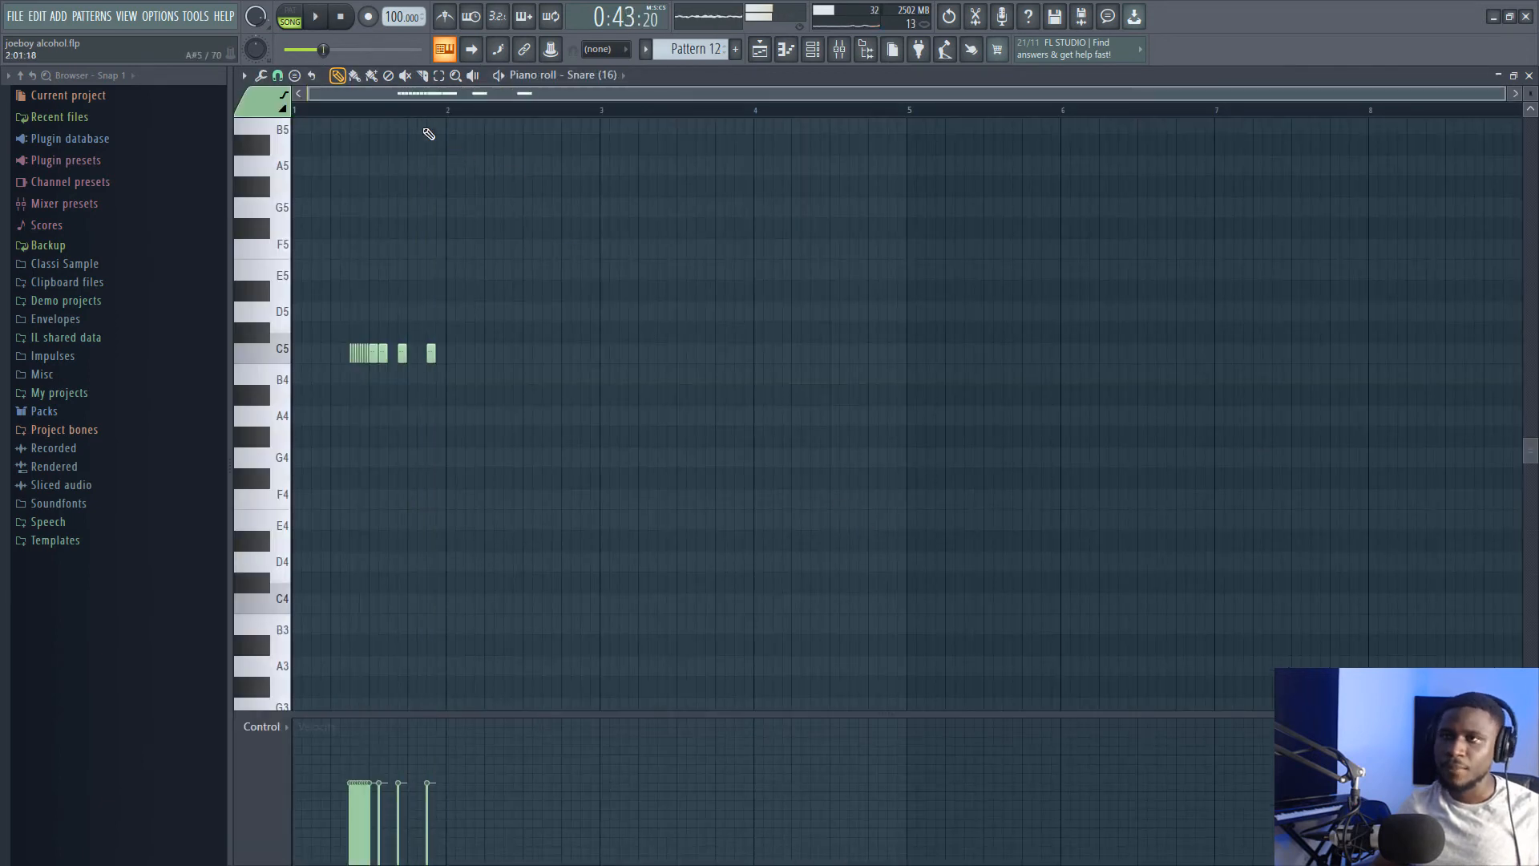
pyautogui.scroll(5, 381, 112)
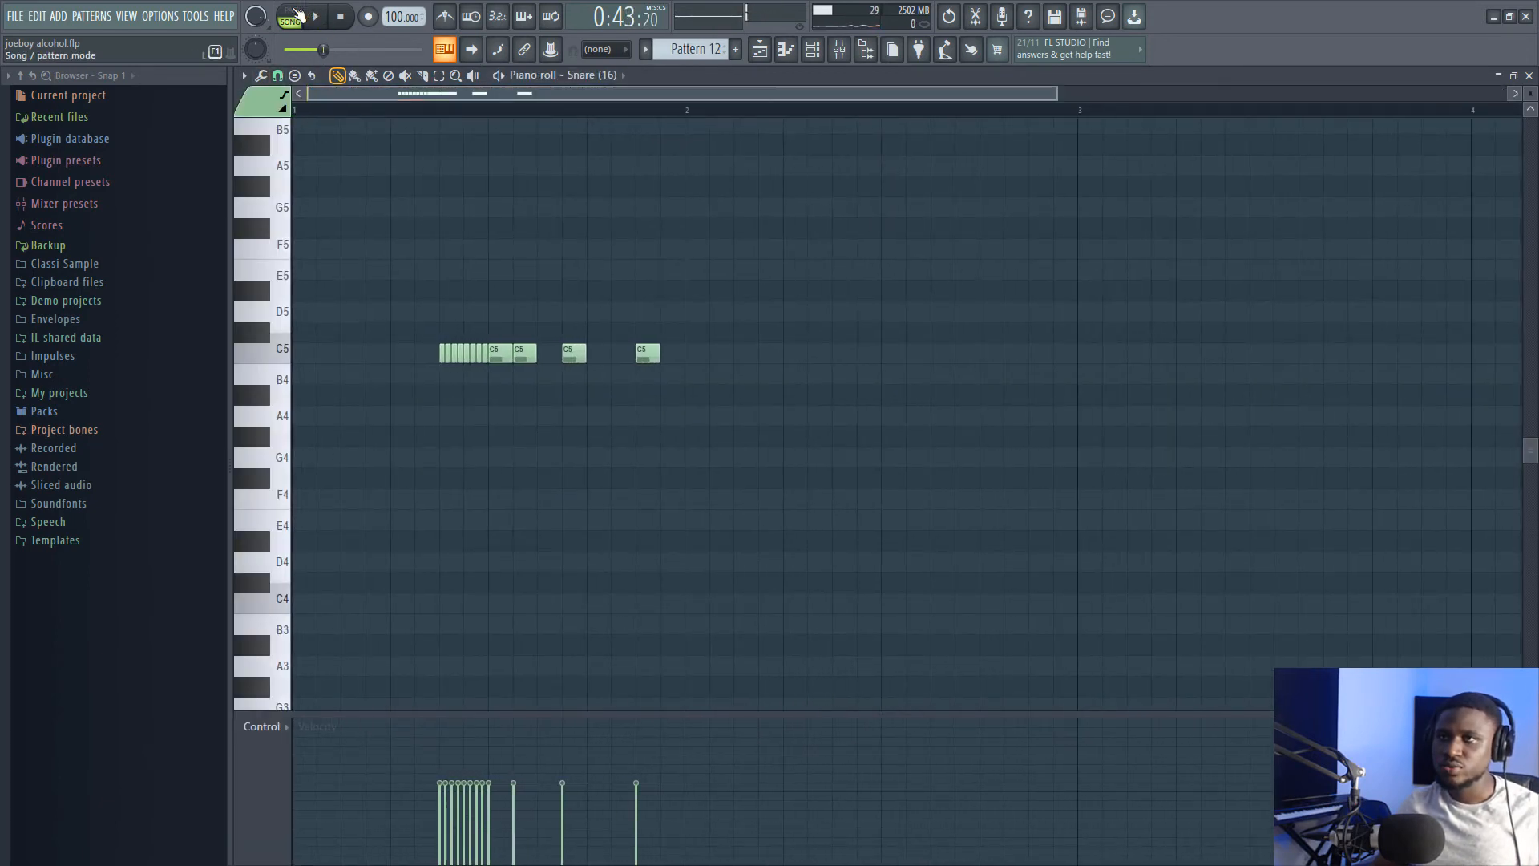
pyautogui.press('space')
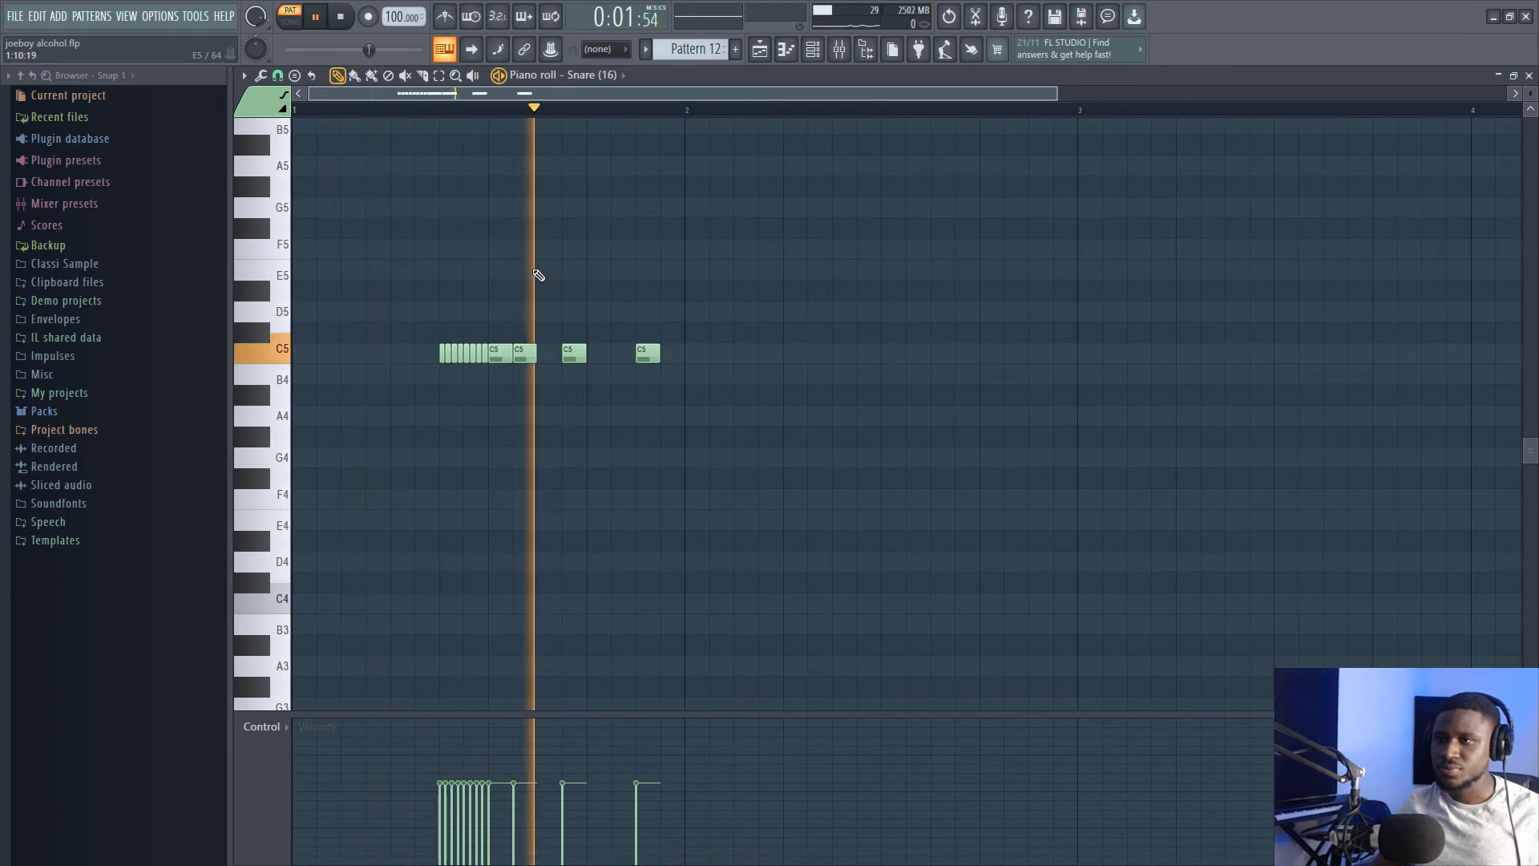
pyautogui.press('space')
# Shift the high-shelf band 7 slightly lower in frequency in the Snare (16) mixer track's Fruity parametric EQ 2
pyautogui.click(839, 48)
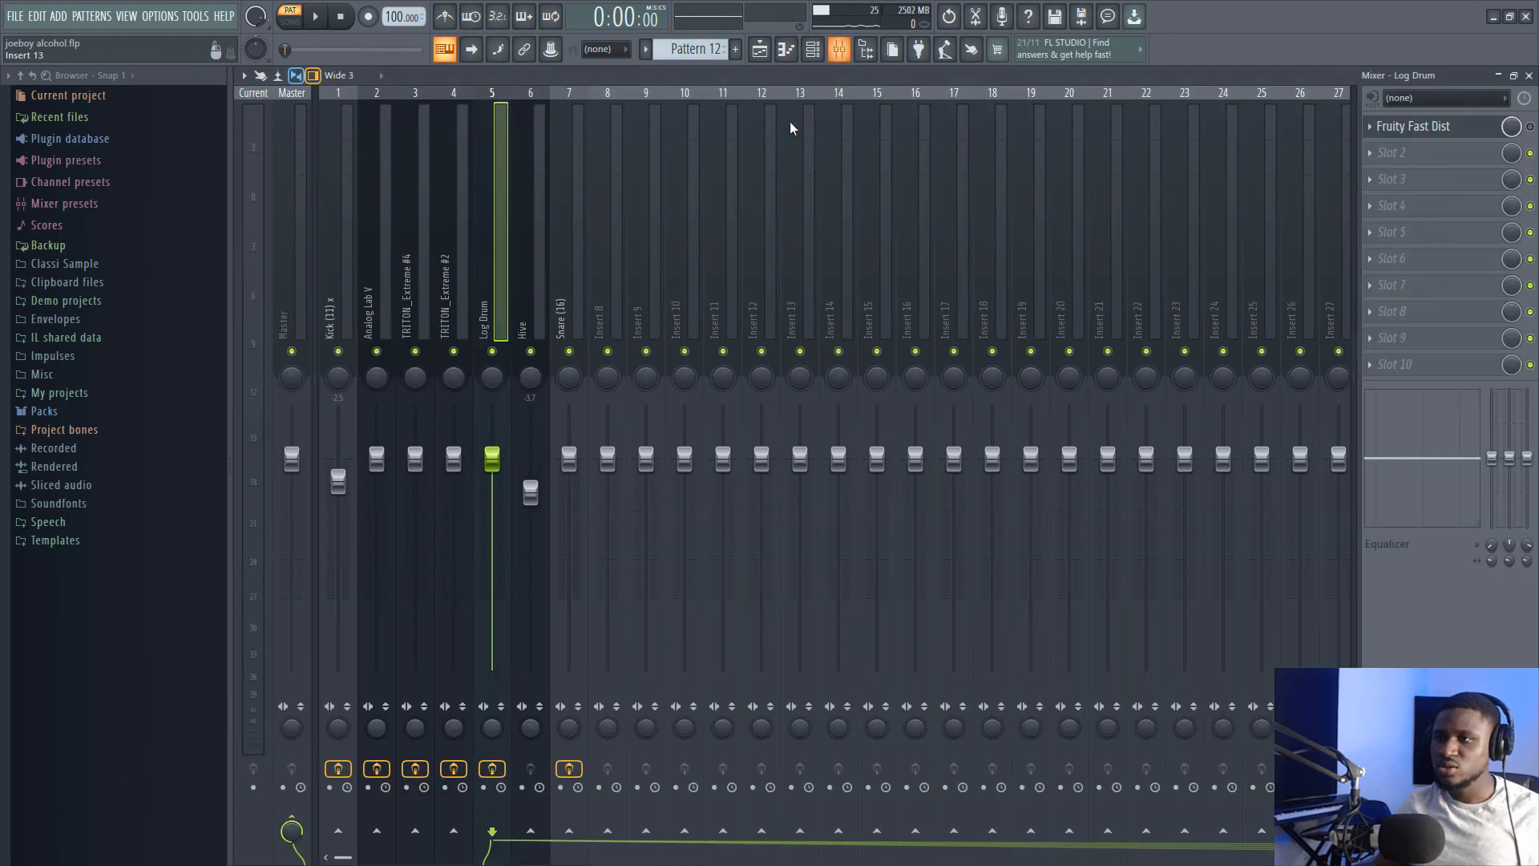
pyautogui.click(572, 231)
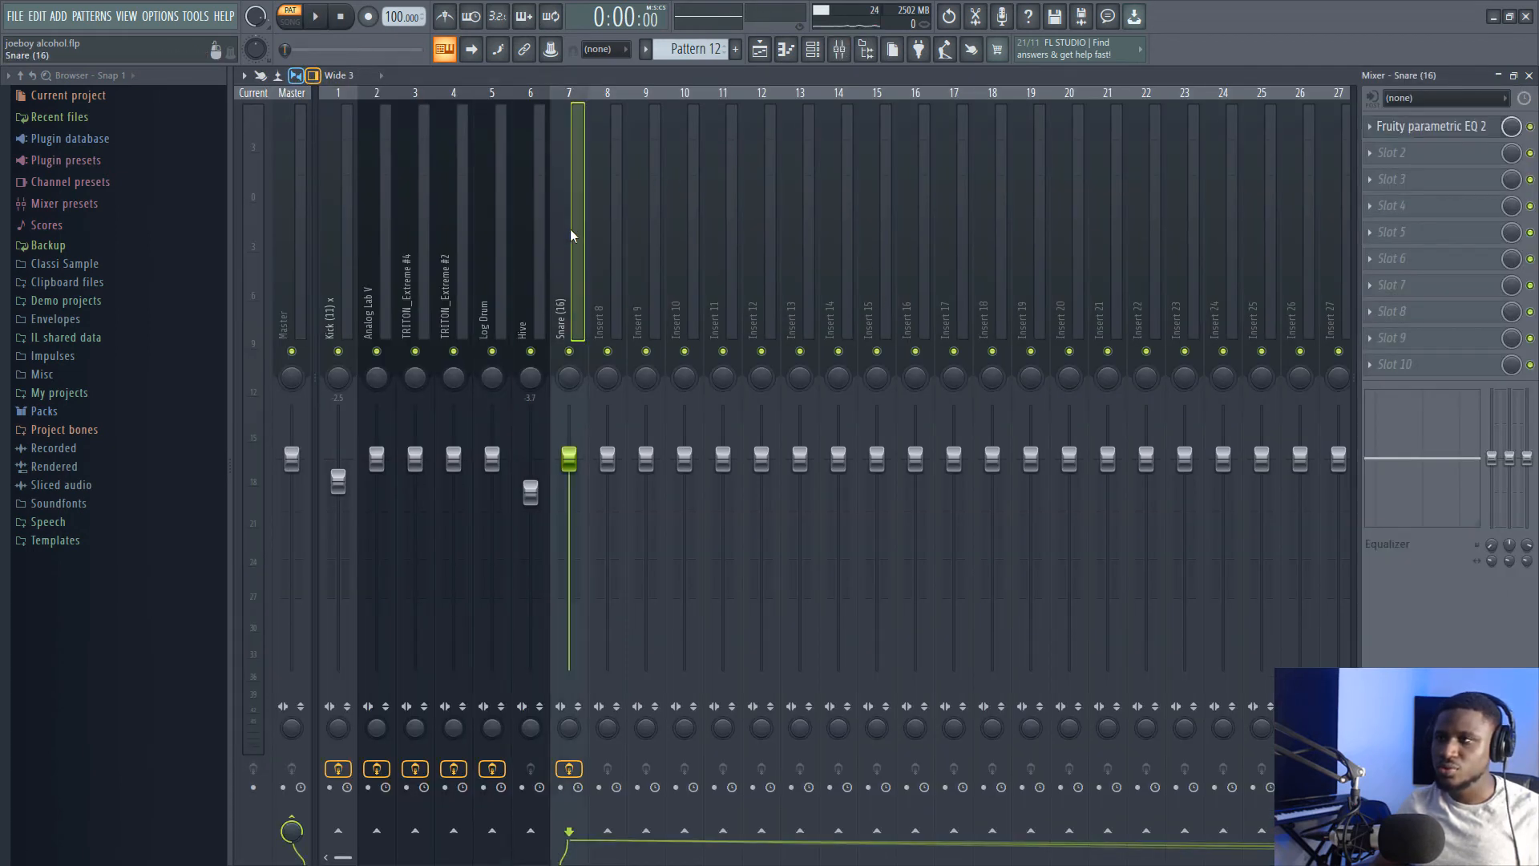
pyautogui.click(1455, 129)
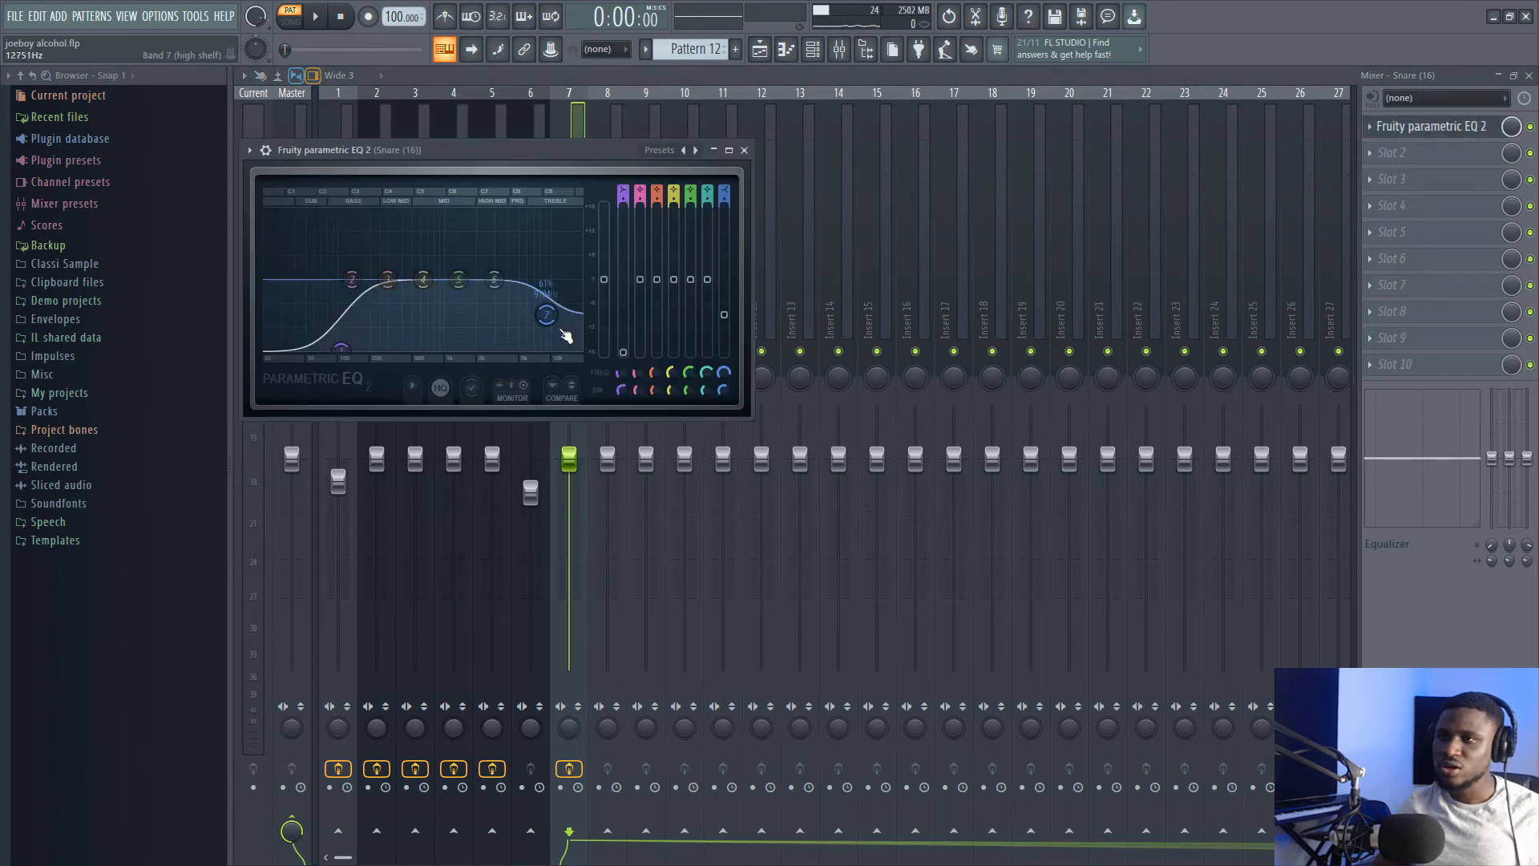
pyautogui.moveTo(555, 324); pyautogui.dragTo(547, 324)
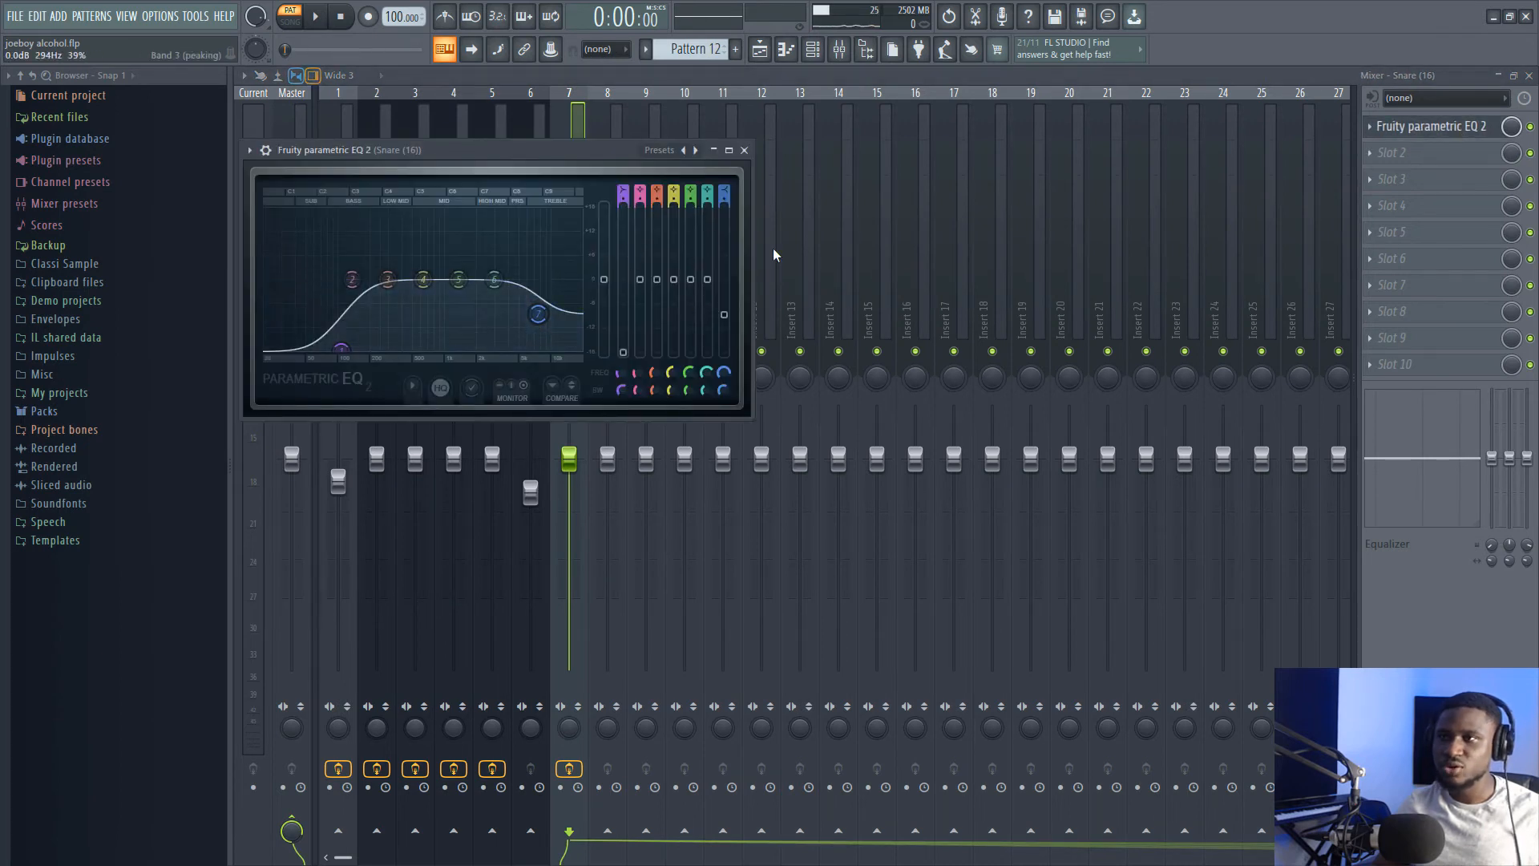
pyautogui.click(745, 150)
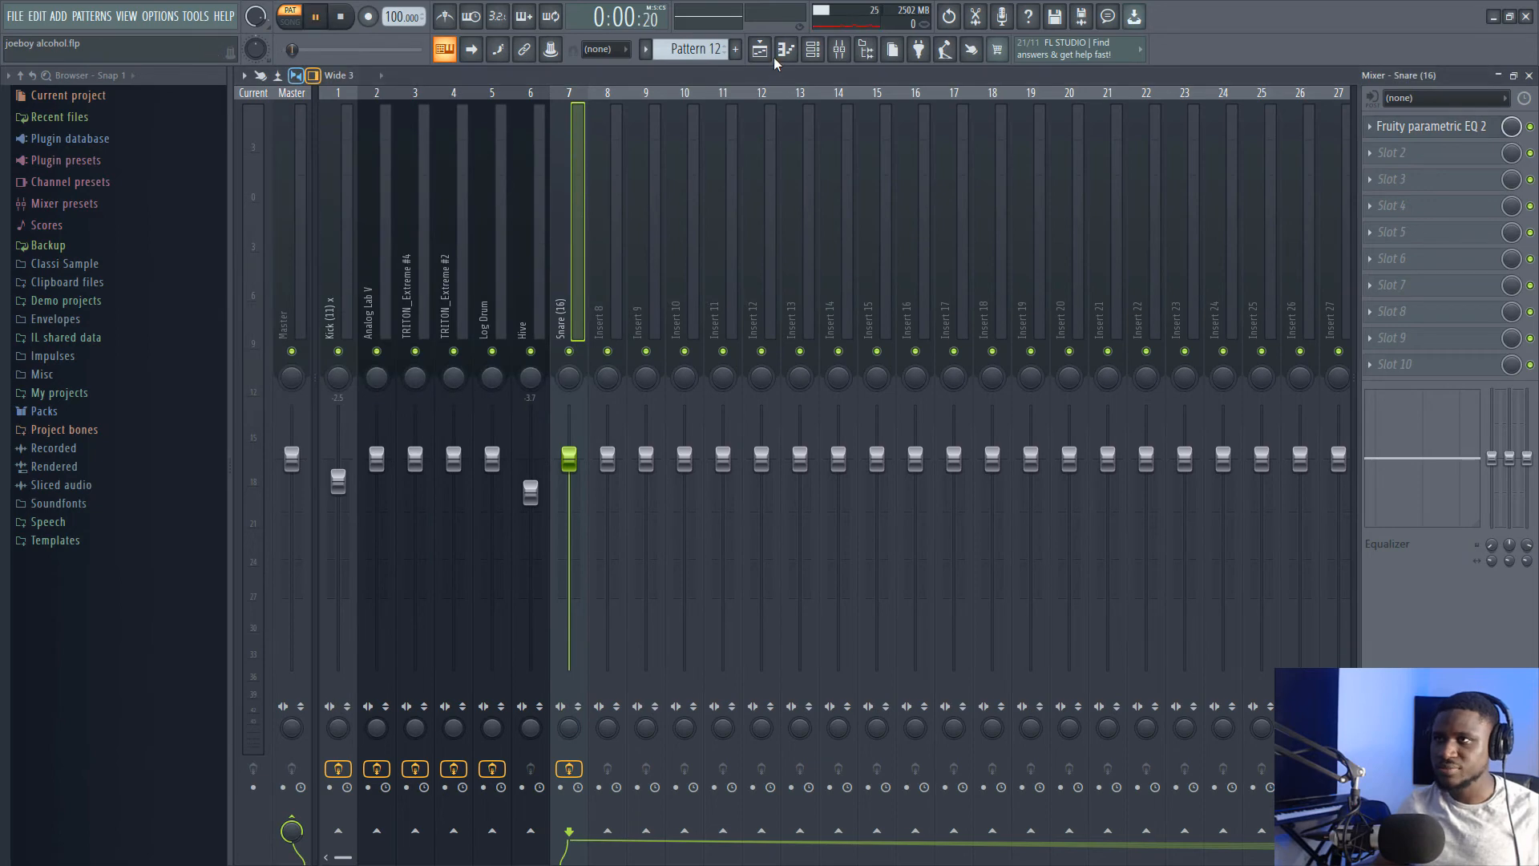
# Play Pattern 12 with the mixer showing, and reopen its Snare (16) notes from the Track 9 clip
pyautogui.press('space')
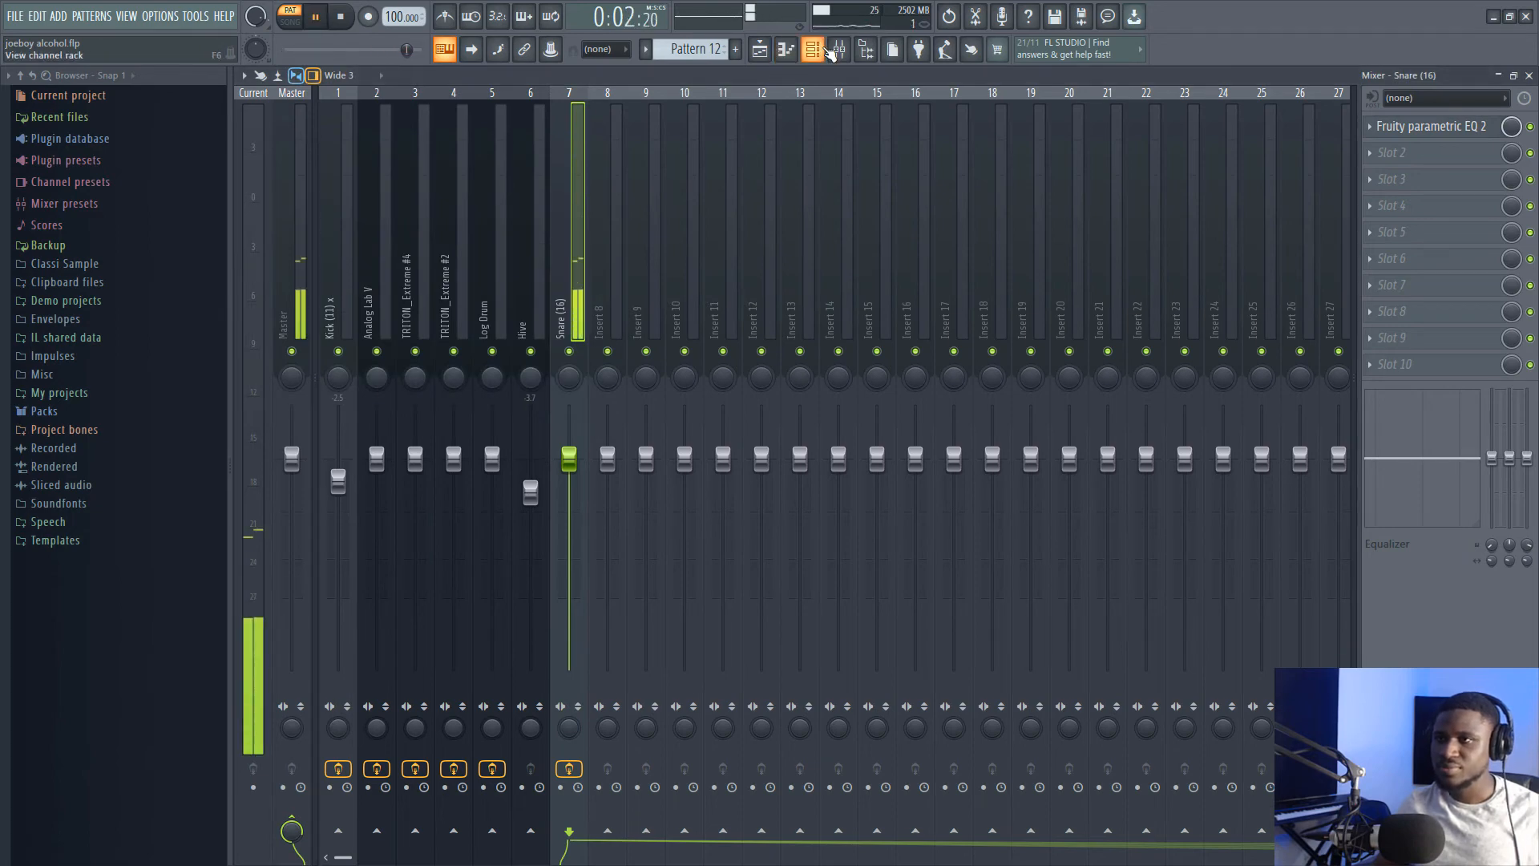
pyautogui.press('space')
pyautogui.click(763, 50)
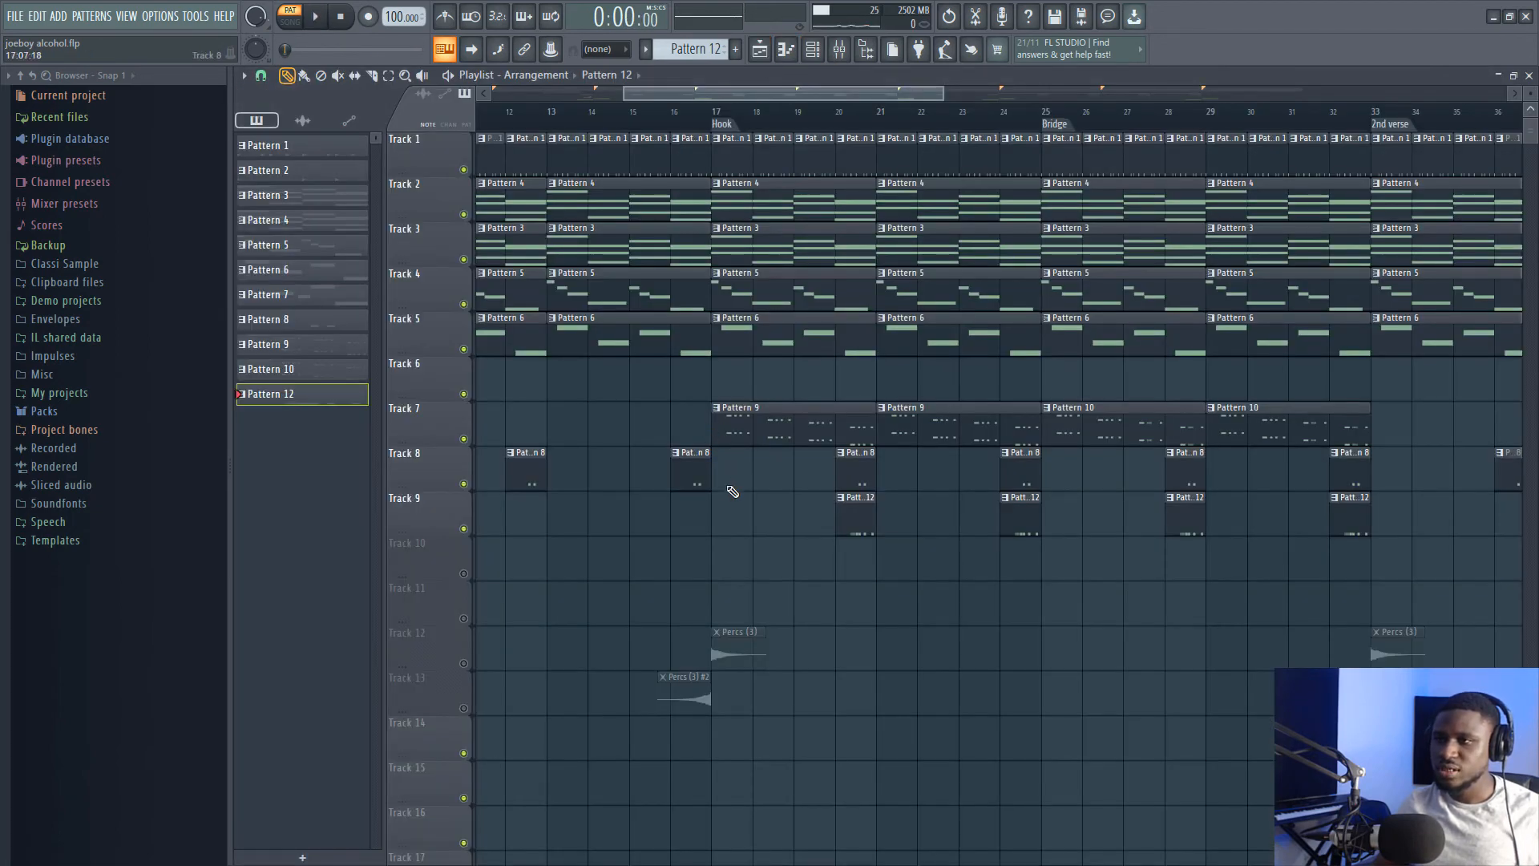
pyautogui.doubleClick(848, 509)
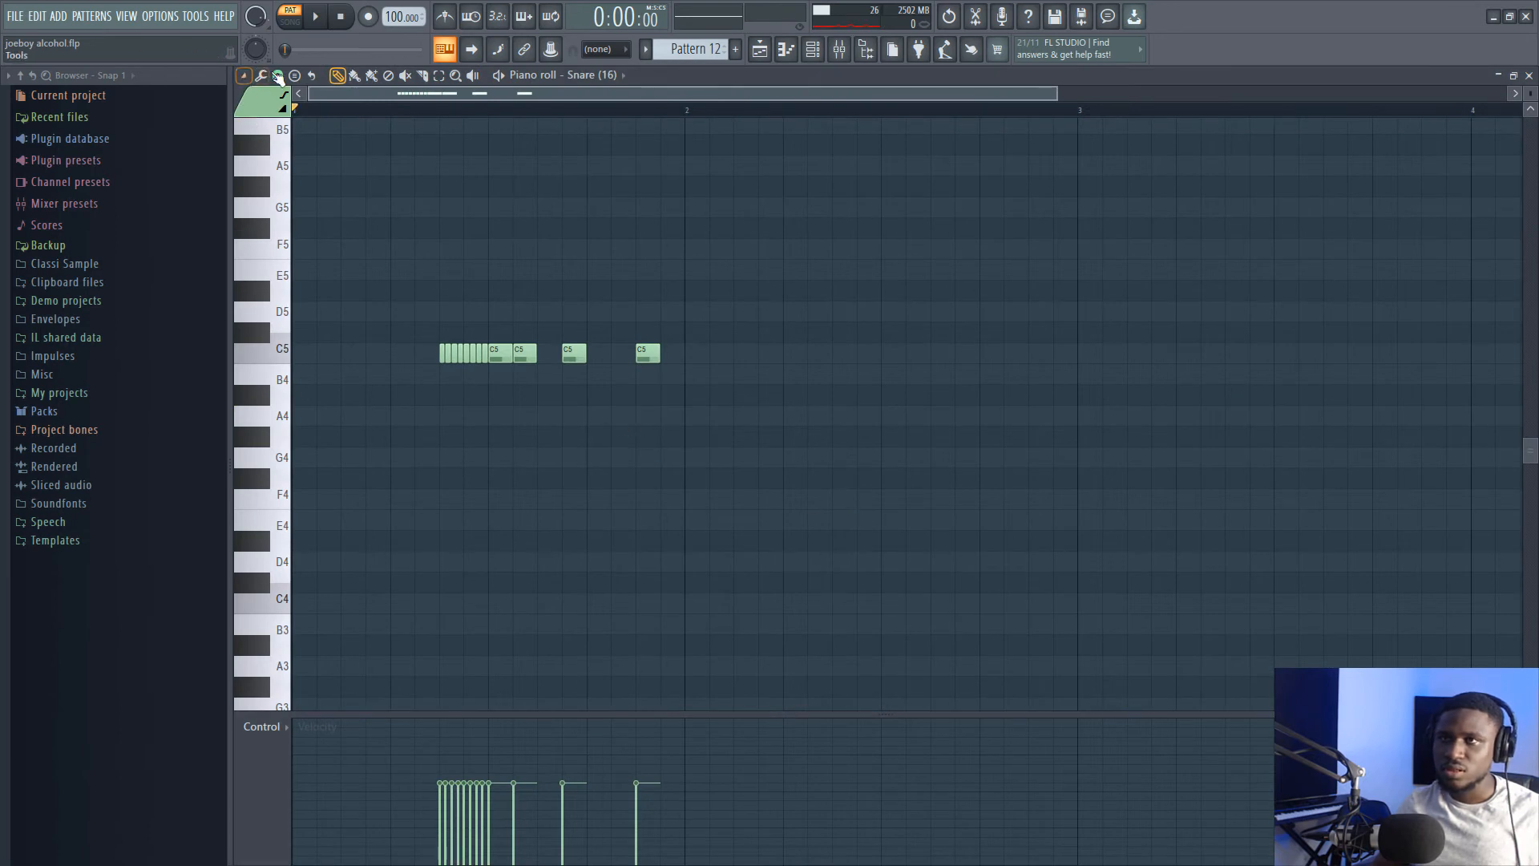
# Try a 1/4 step snap grid on the Snare (16) piano roll, and set the snap to 1/4 beat
pyautogui.click(277, 76)
pyautogui.click(318, 187)
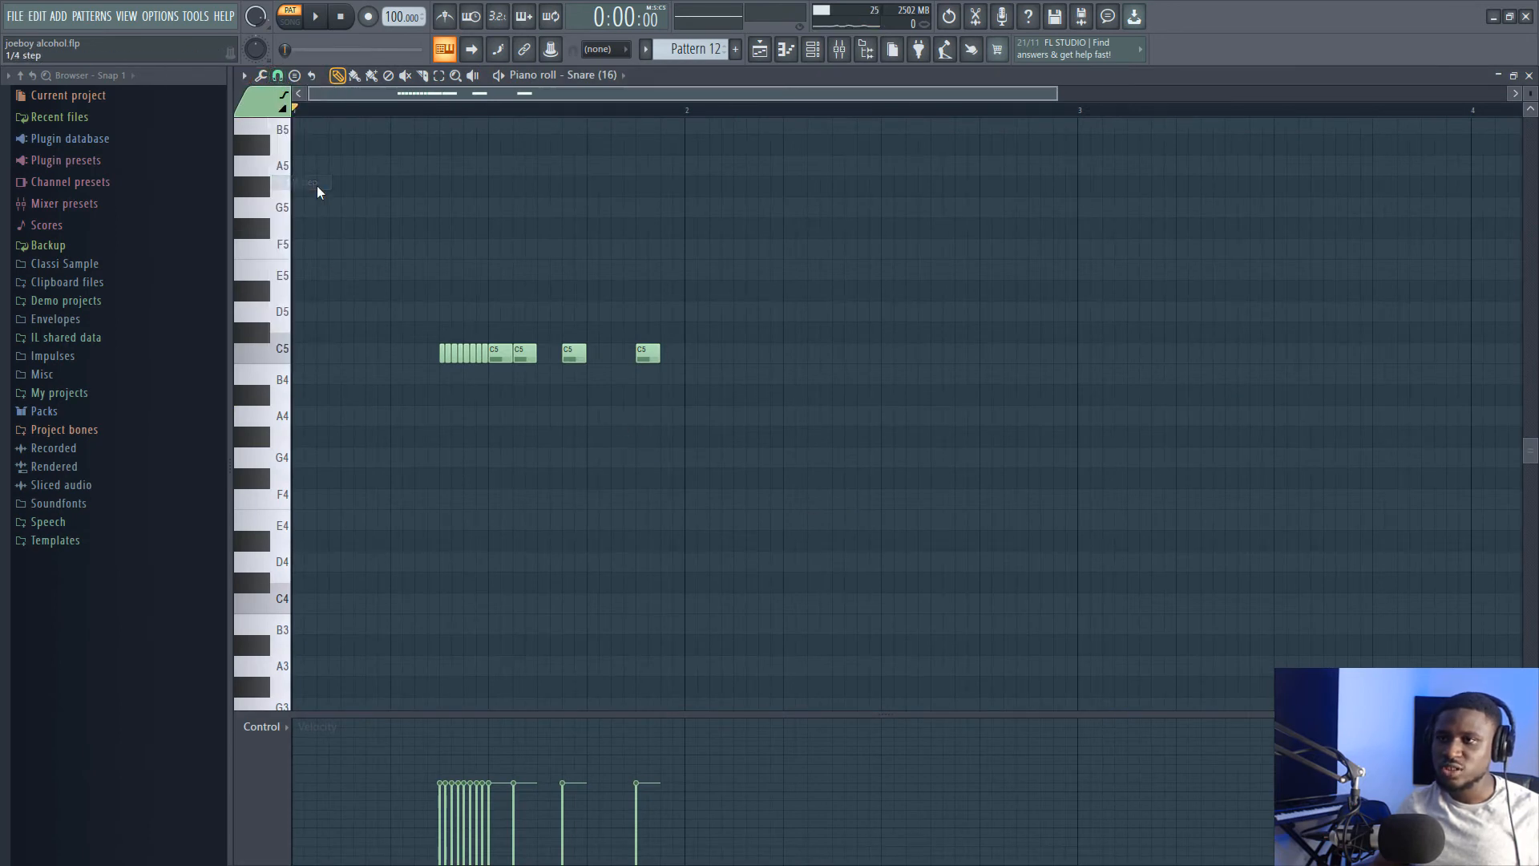
pyautogui.scroll(2, 442, 112)
pyautogui.scroll(1, 442, 113)
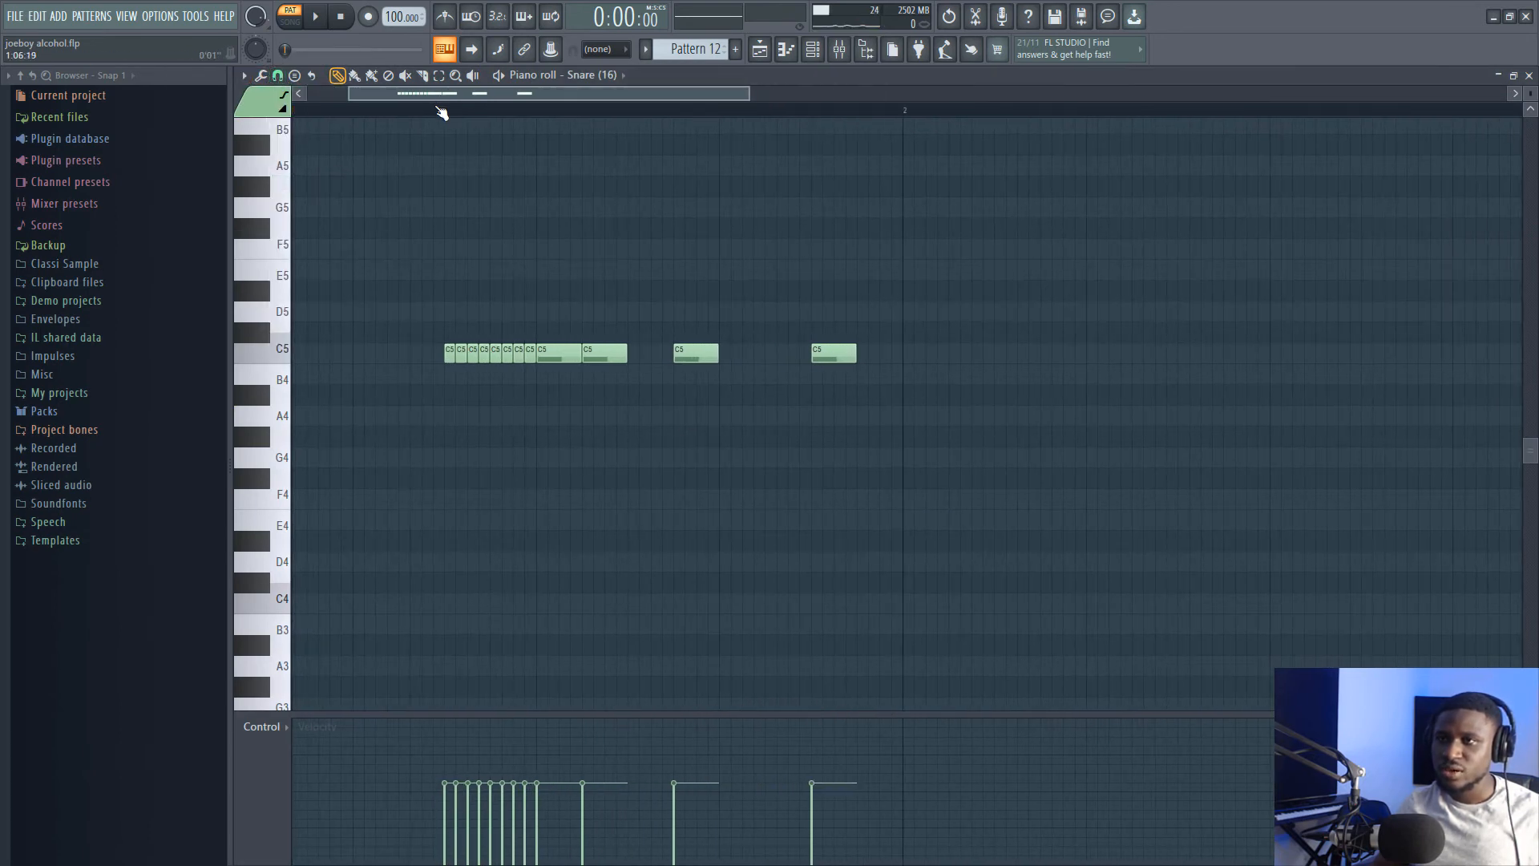
pyautogui.click(282, 77)
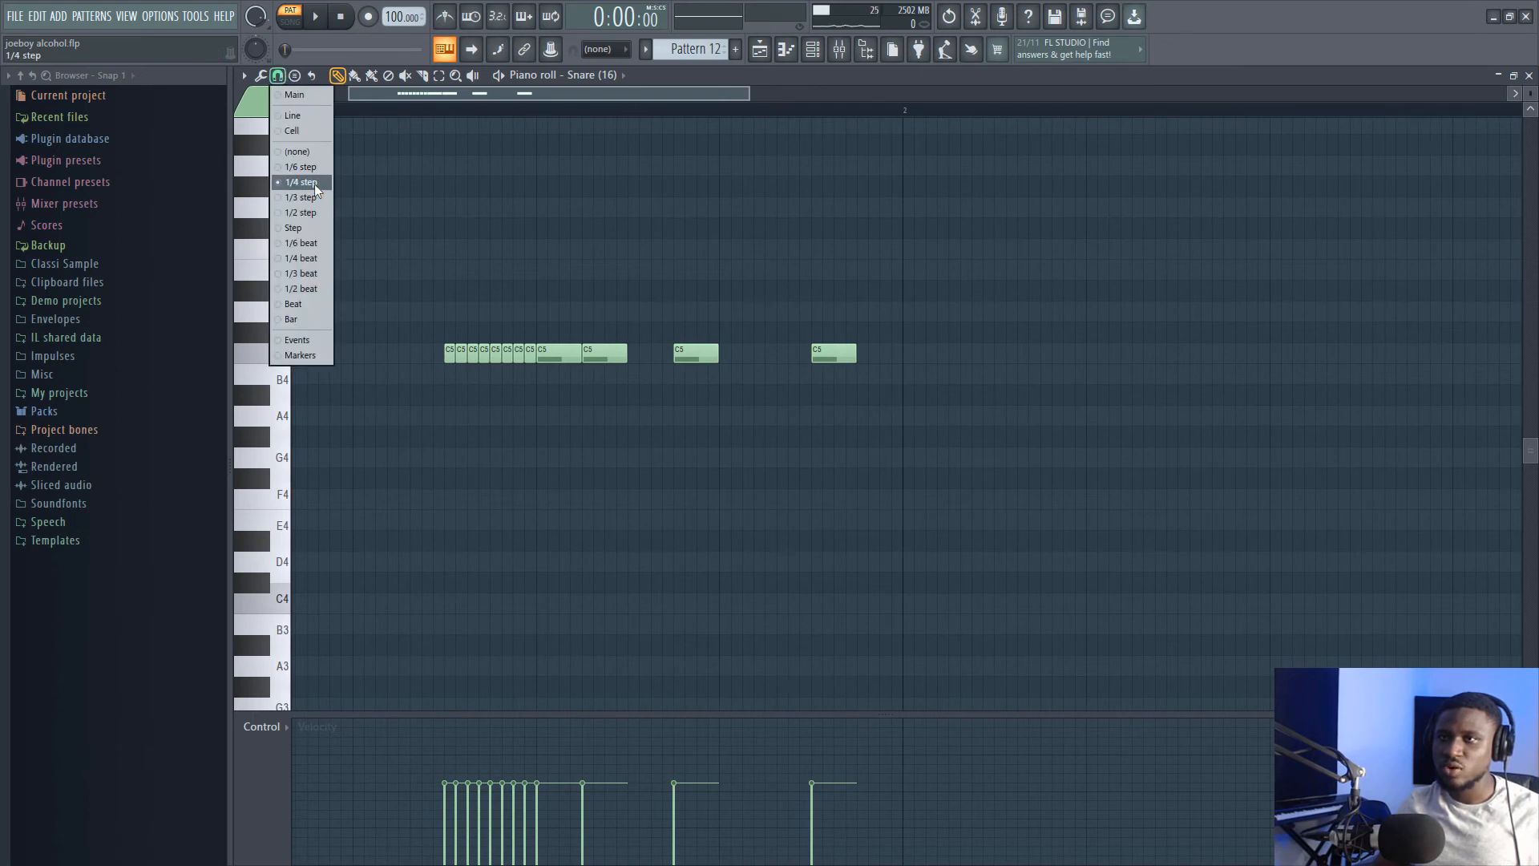
pyautogui.click(309, 258)
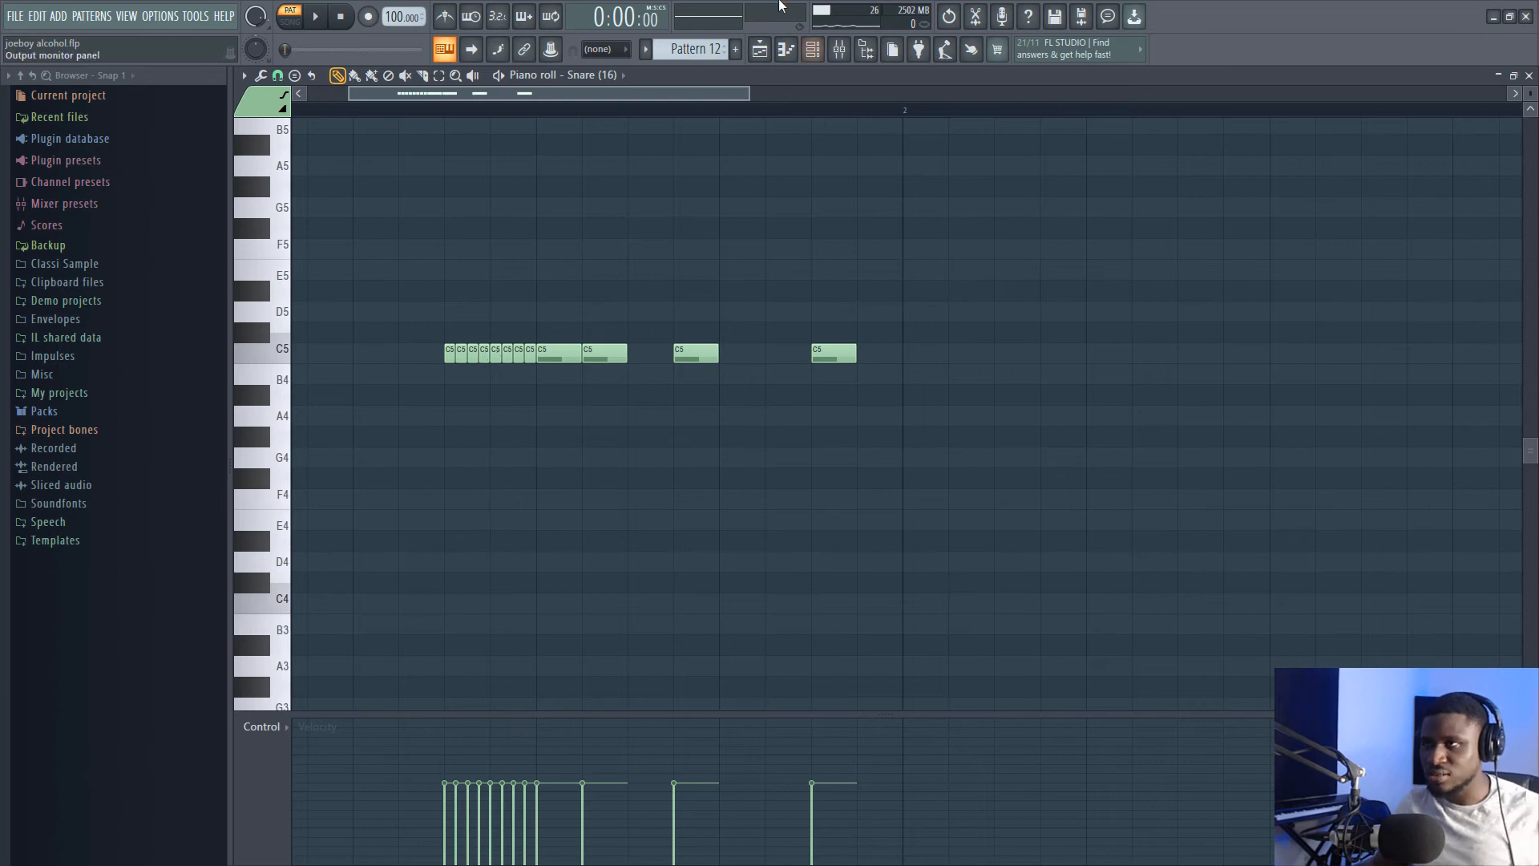
# Return to the playlist, place the playhead at bar 8, and unmute Tracks 10 and 11
pyautogui.click(759, 49)
pyautogui.scroll(-6, 822, 130)
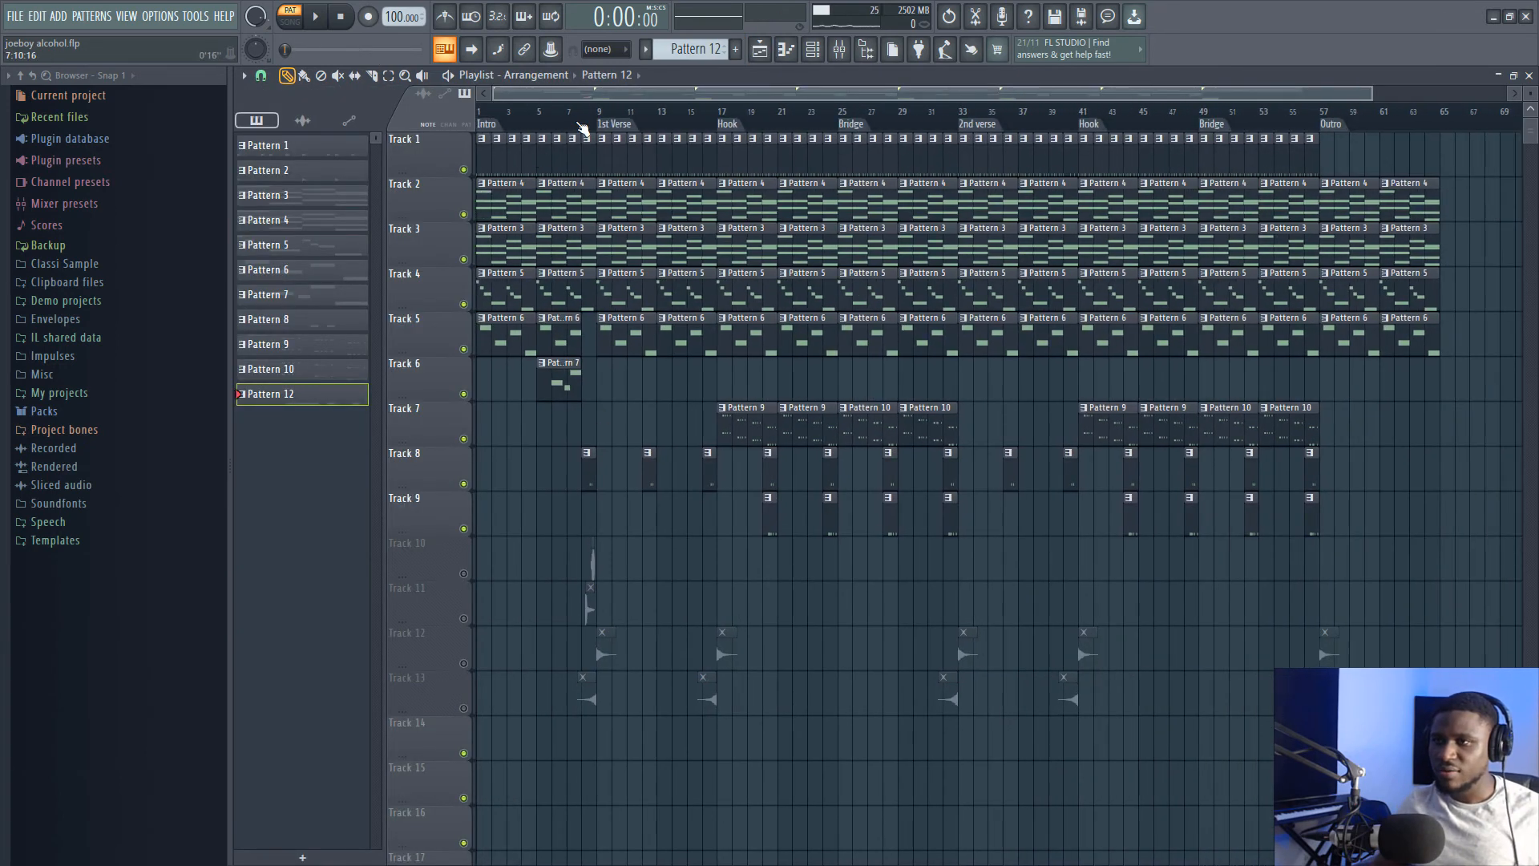
pyautogui.click(584, 112)
pyautogui.scroll(8, 584, 113)
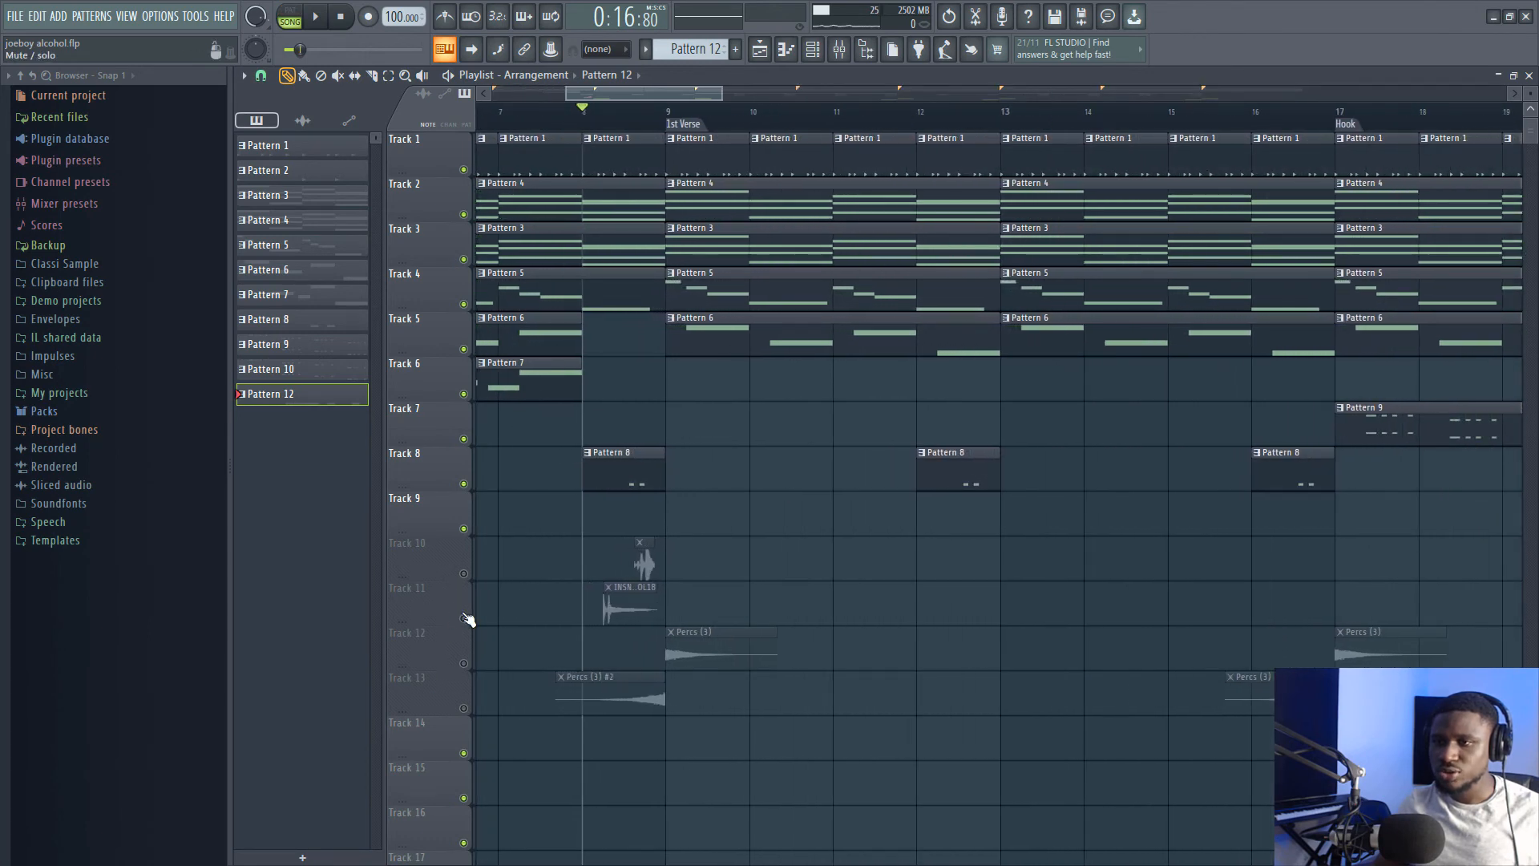
pyautogui.click(464, 617)
pyautogui.click(465, 573)
pyautogui.press('space')
pyautogui.press('space')
# Solo Track 10, add Track 11 to it, and play their snare roll clips from bar 8
pyautogui.rightClick(465, 573)
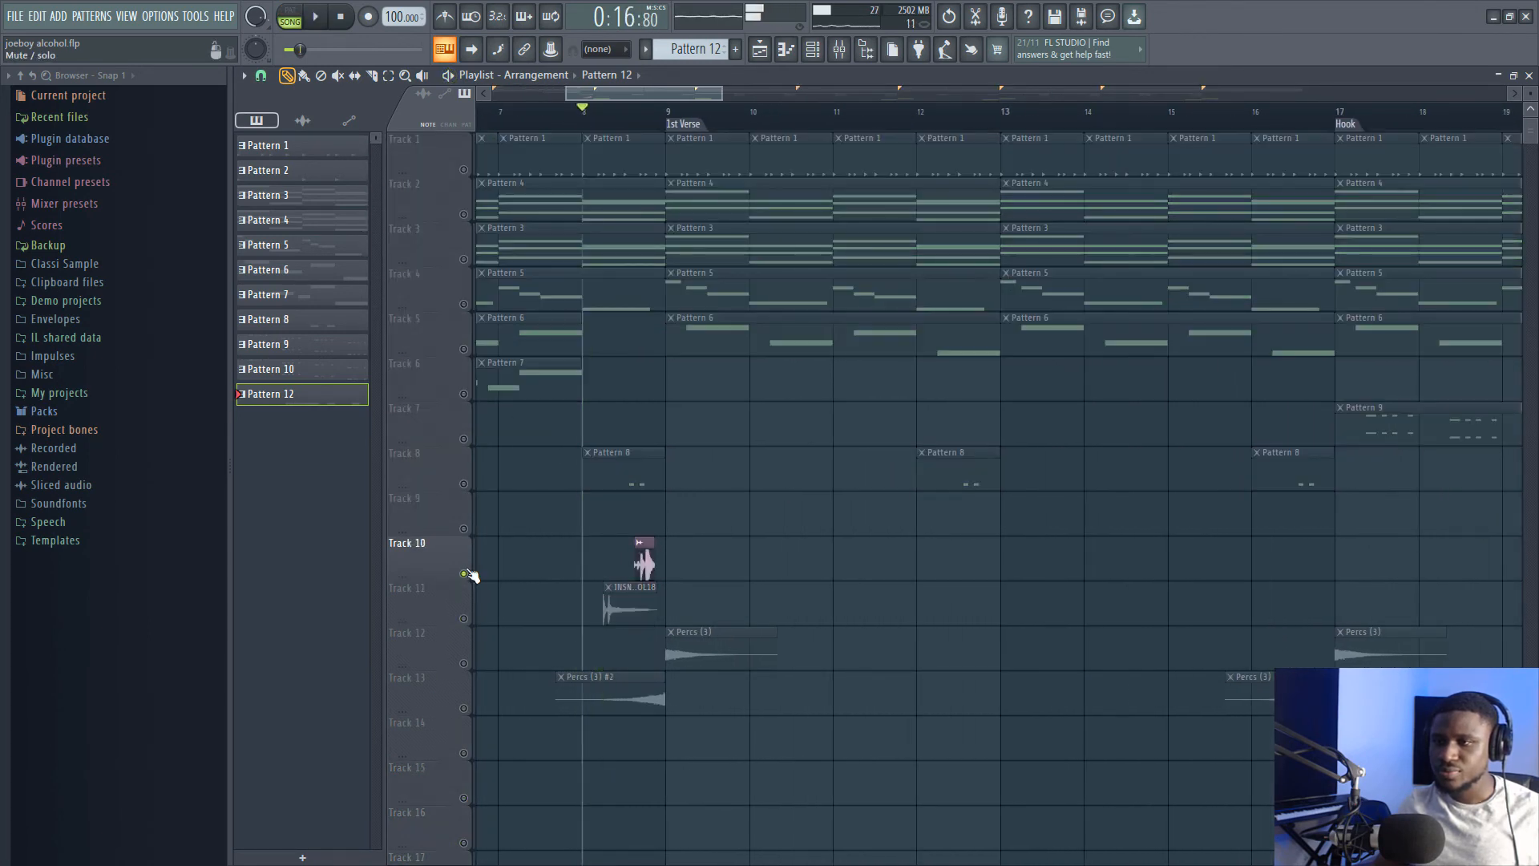
pyautogui.press('space')
pyautogui.click(464, 617)
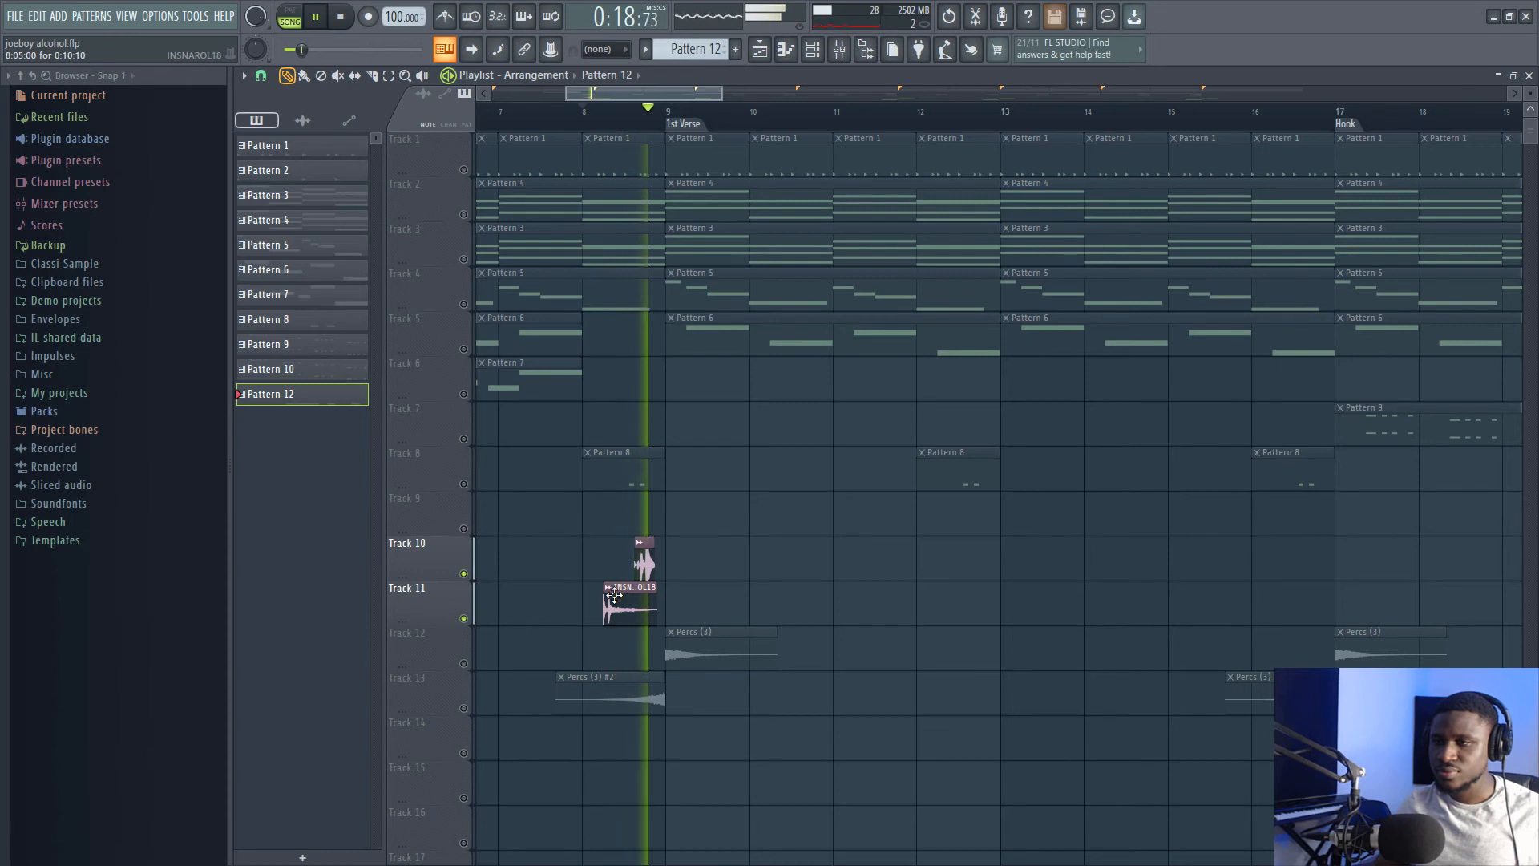
pyautogui.press('space')
# Open the INSNAROL18 sample settings from the Track 11 clip, move the window clear of the clips, and play them
pyautogui.doubleClick(627, 601)
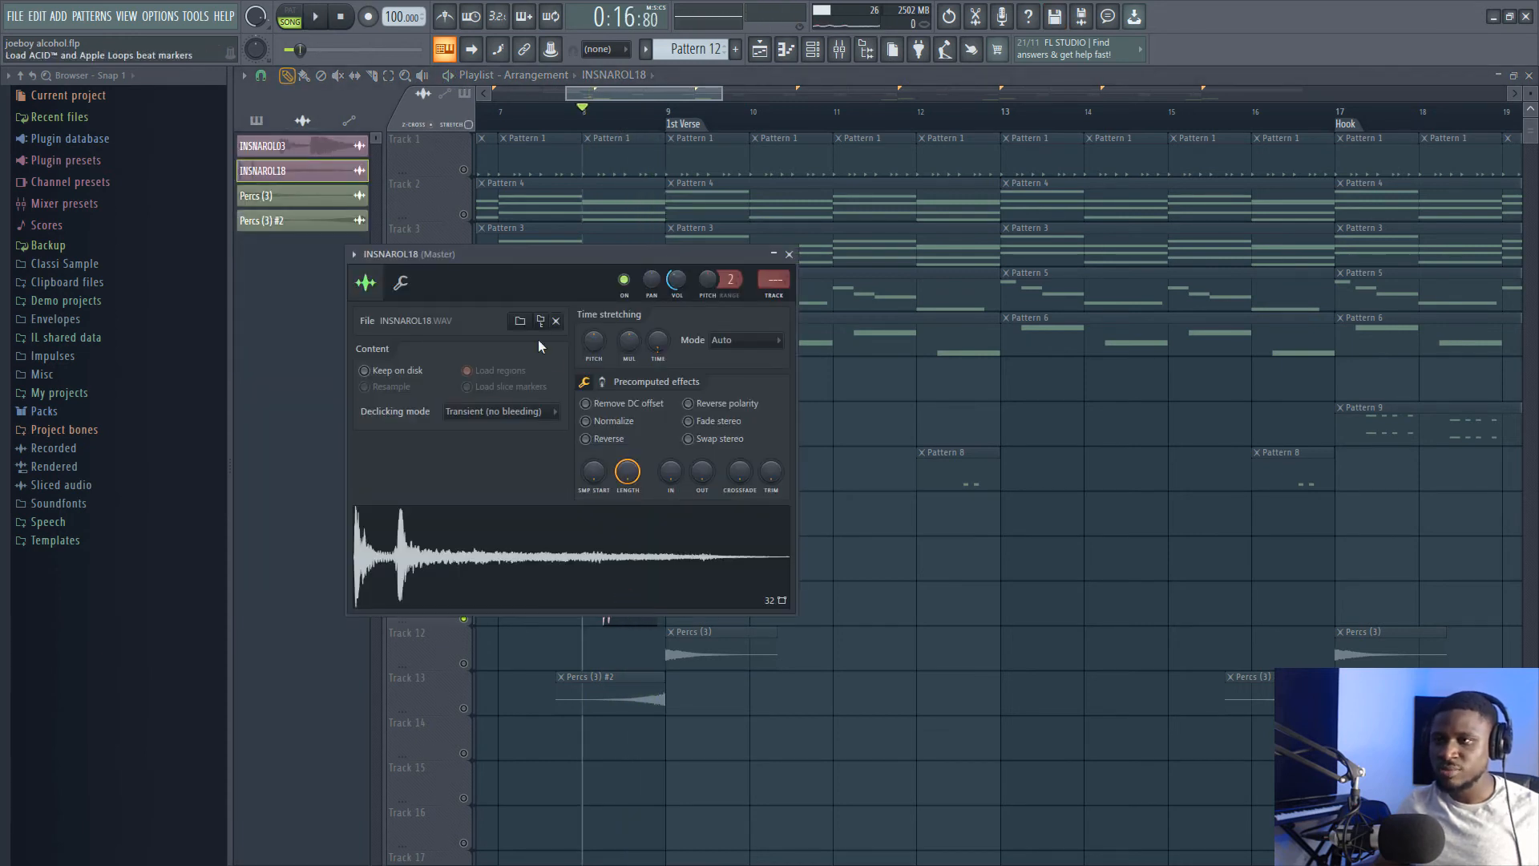
pyautogui.moveTo(508, 266); pyautogui.dragTo(981, 270)
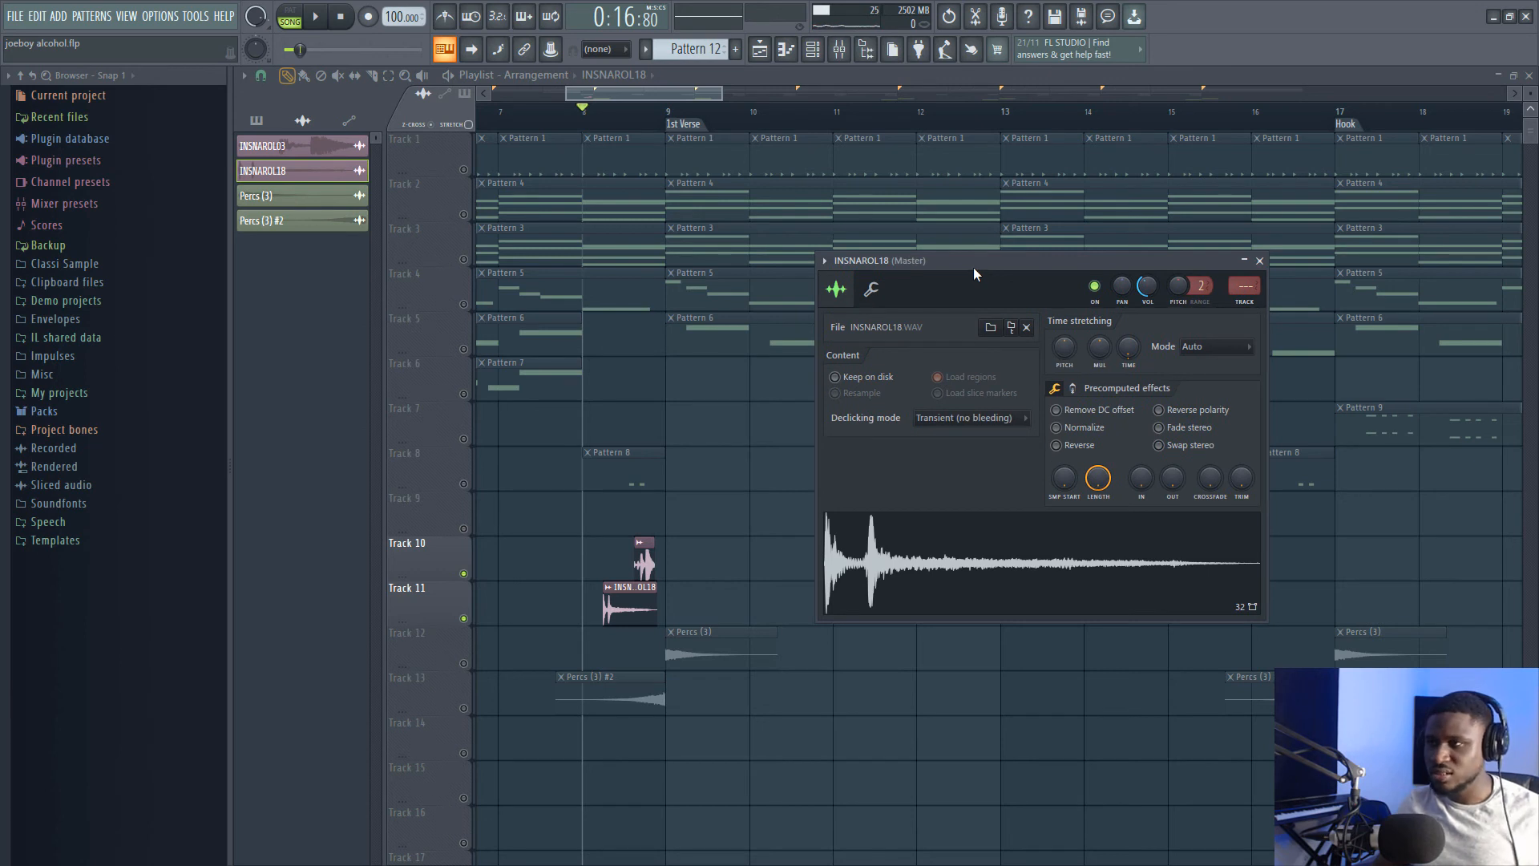
pyautogui.moveTo(973, 267); pyautogui.dragTo(1084, 271)
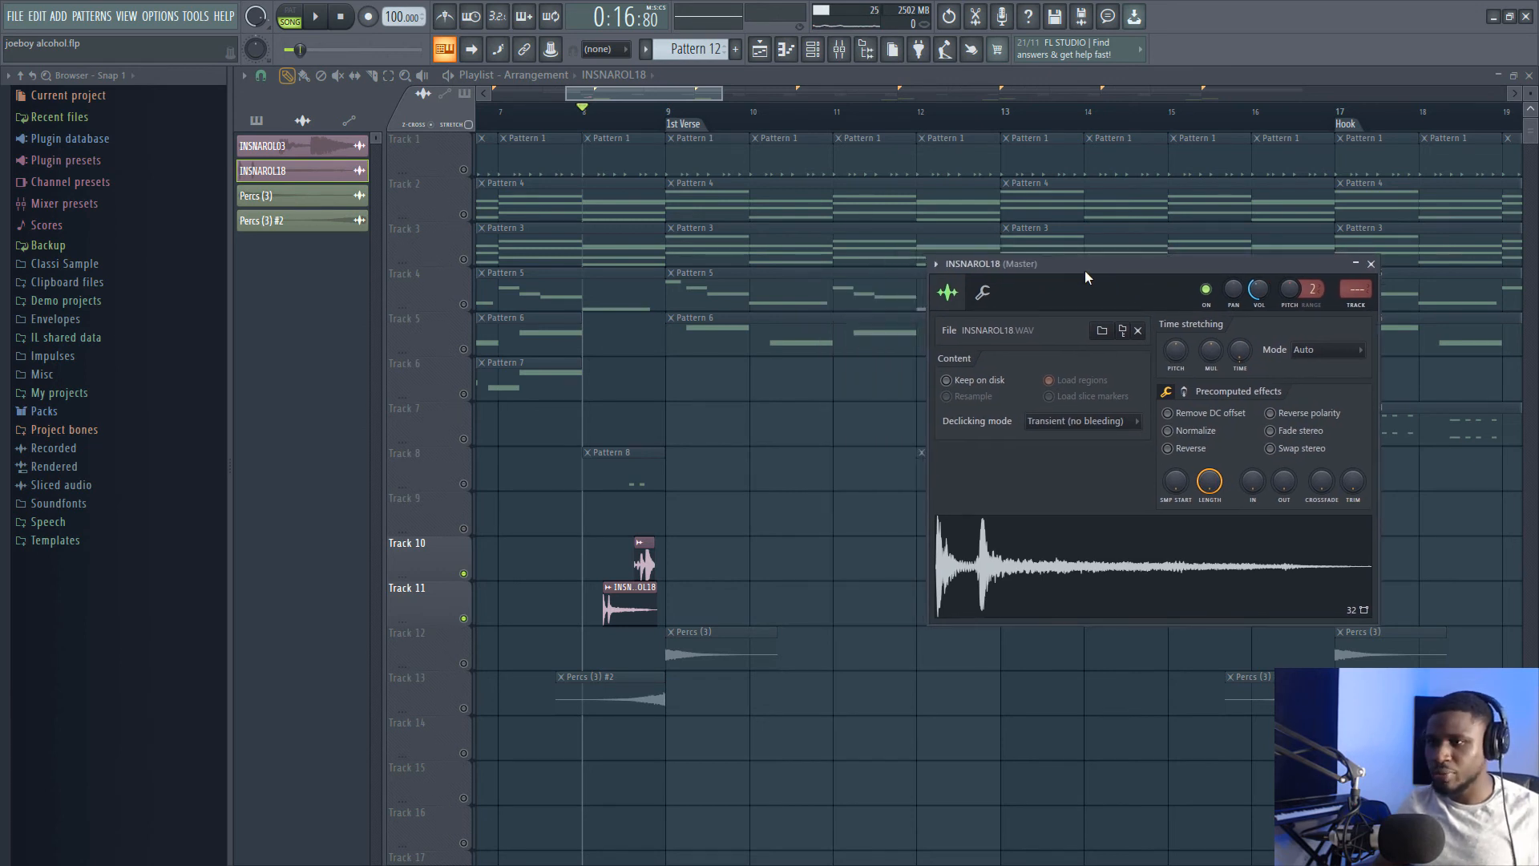
pyautogui.press('space')
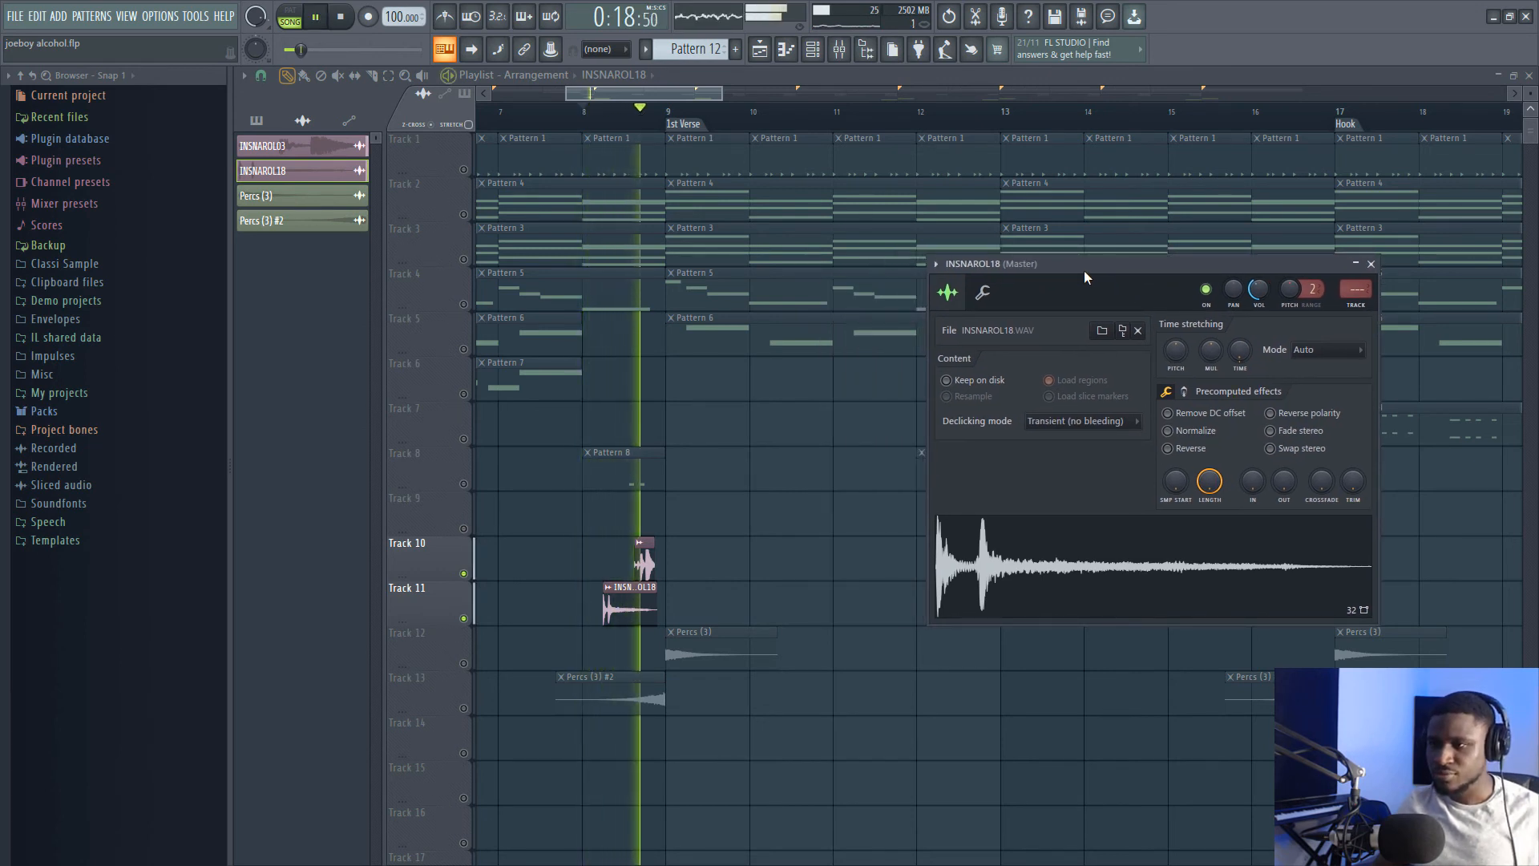
pyautogui.press('space')
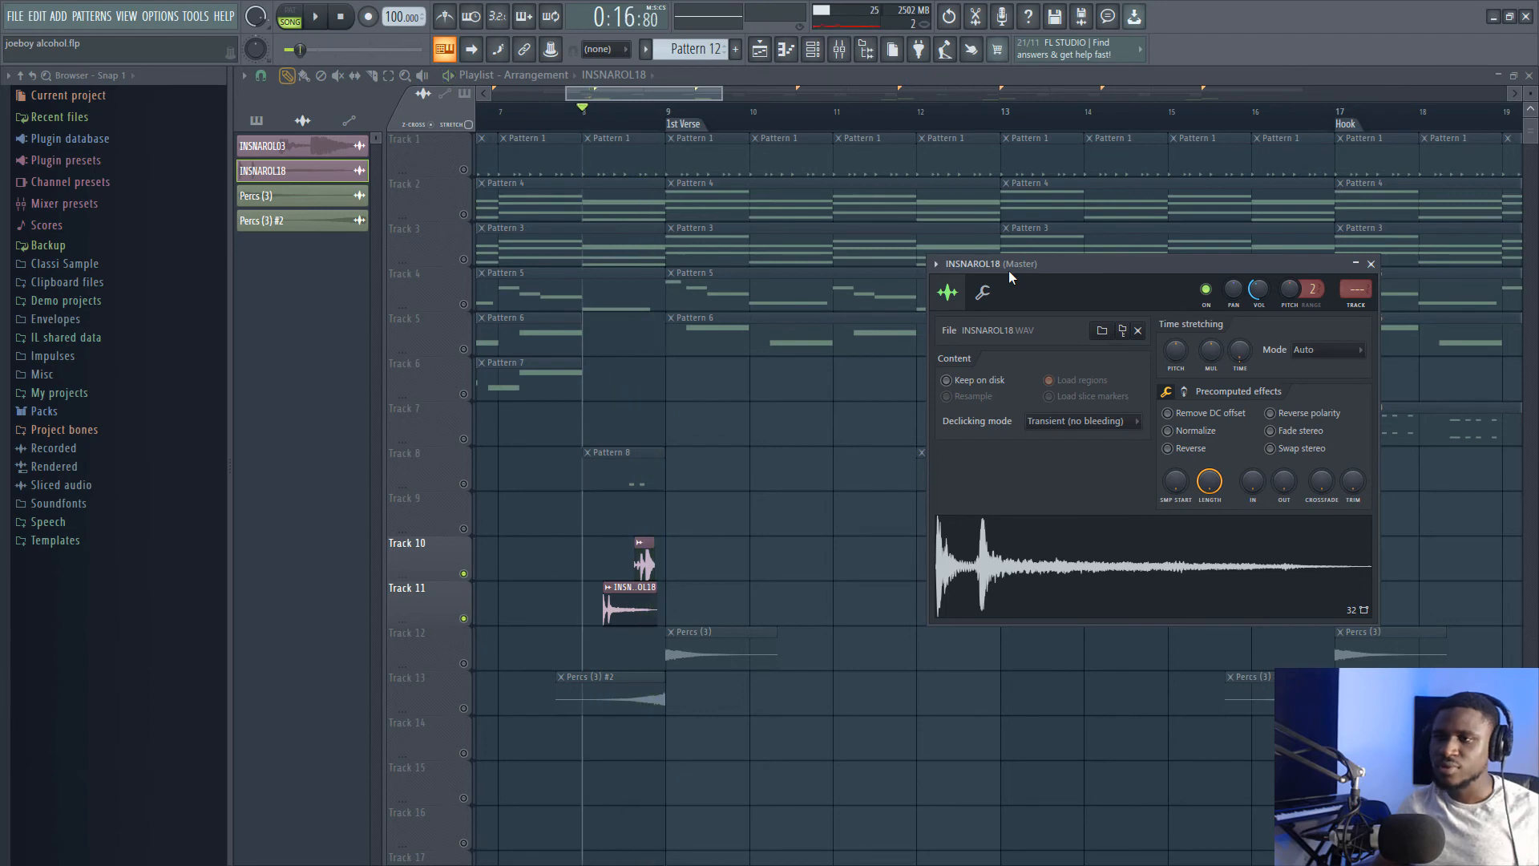
# Open the INSNAROL03 sample settings from the Track 10 clip, move the window aside, and play the snare roll clips
pyautogui.doubleClick(644, 560)
pyautogui.moveTo(484, 241); pyautogui.dragTo(1302, 298)
pyautogui.press('space')
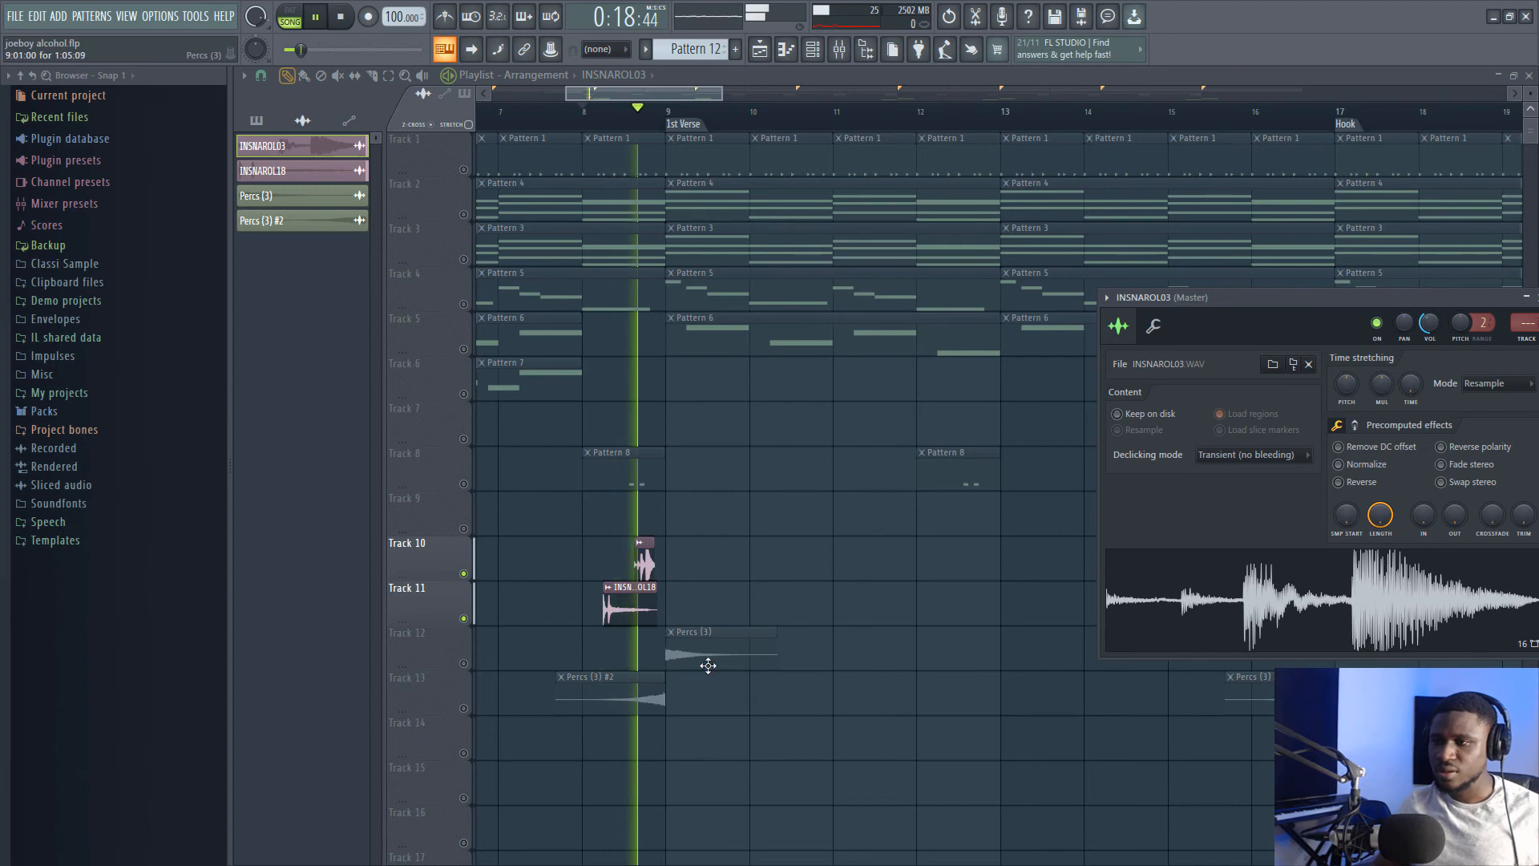
pyautogui.press('space')
# Unmute Tracks 13 and 12, and view the sample settings of the reversed Percs (3) #2 clip on Track 13
pyautogui.click(463, 708)
pyautogui.click(463, 663)
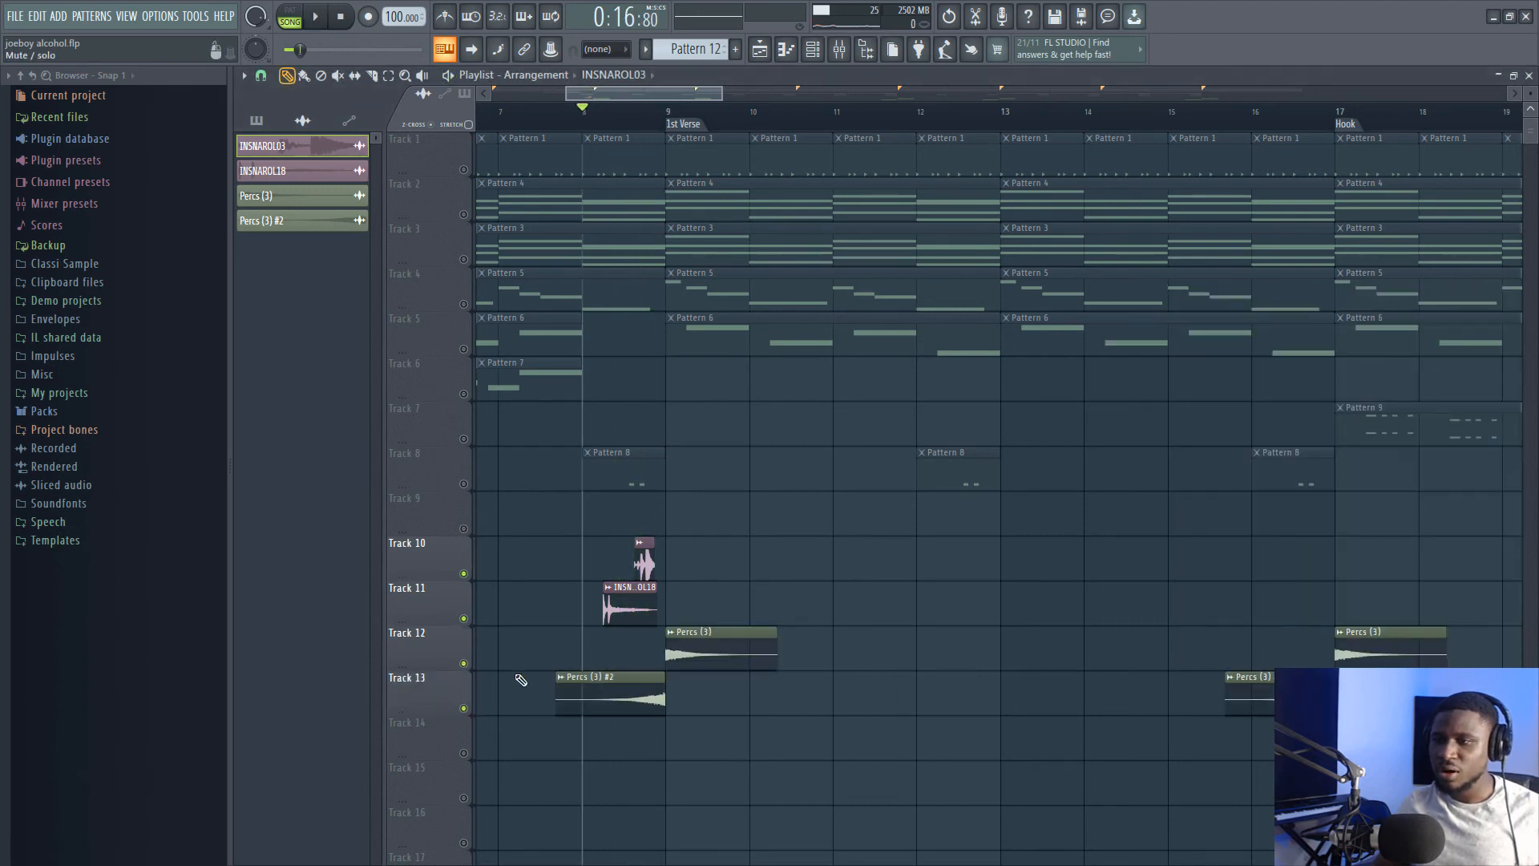
pyautogui.click(601, 680)
pyautogui.doubleClick(600, 680)
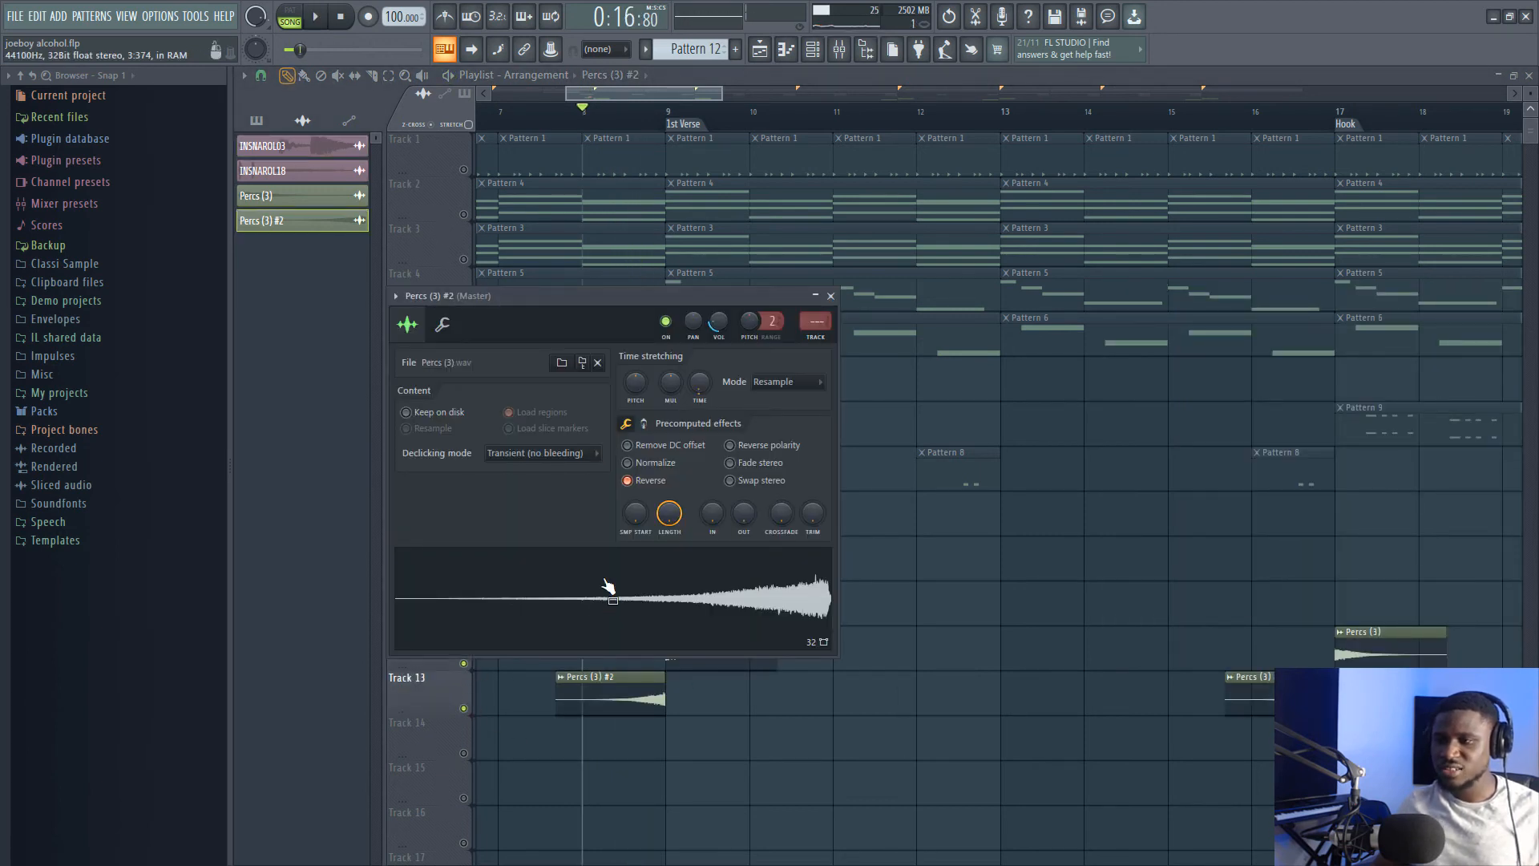
pyautogui.click(648, 692)
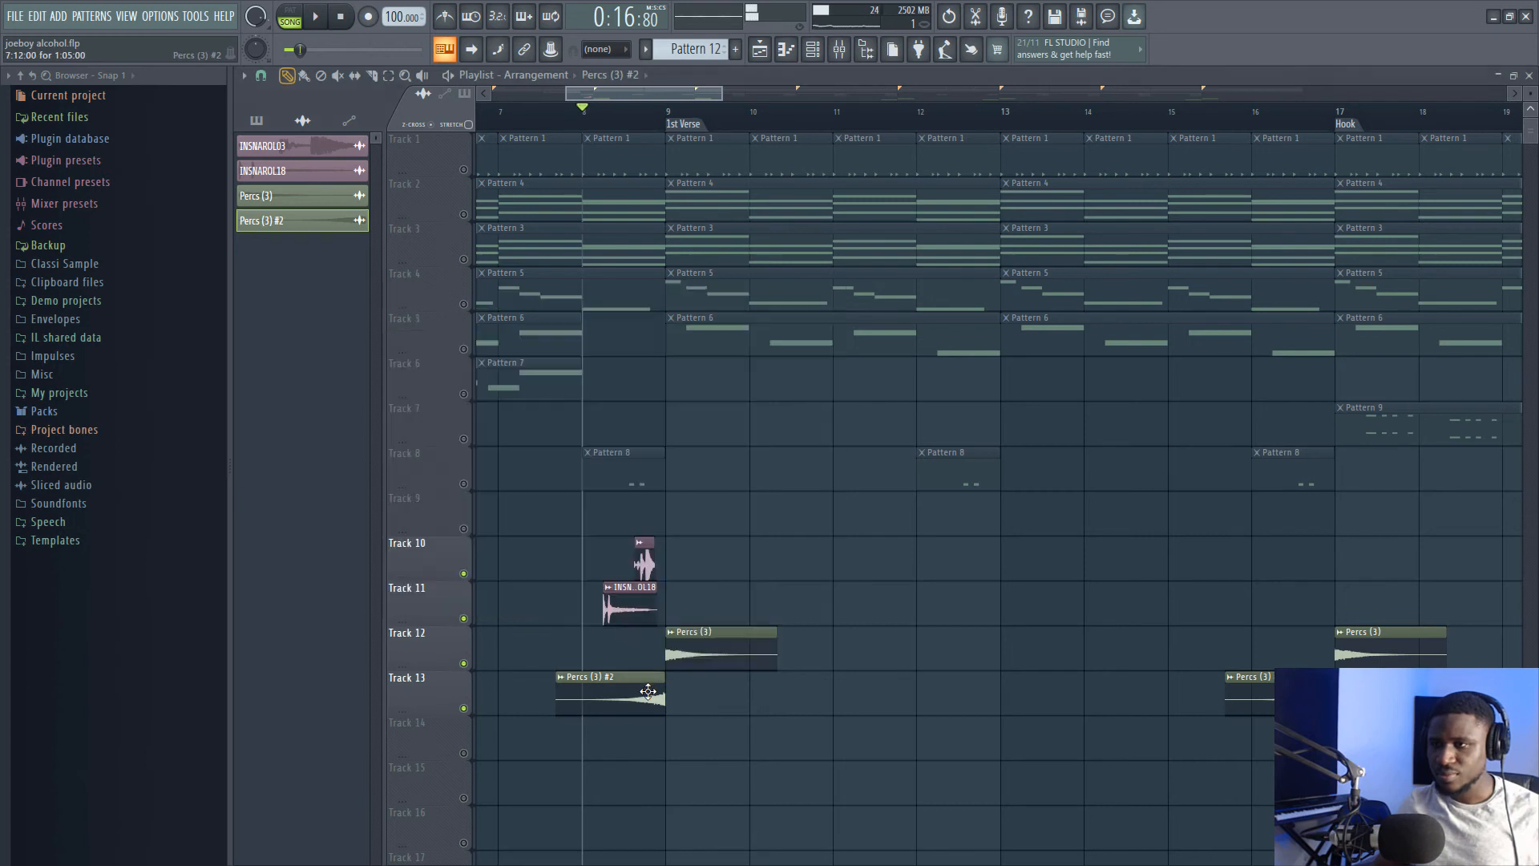
# View the sample settings of the Percs (3) clip on Track 12, and play Tracks 10 to 13 from bar 8
pyautogui.doubleClick(730, 652)
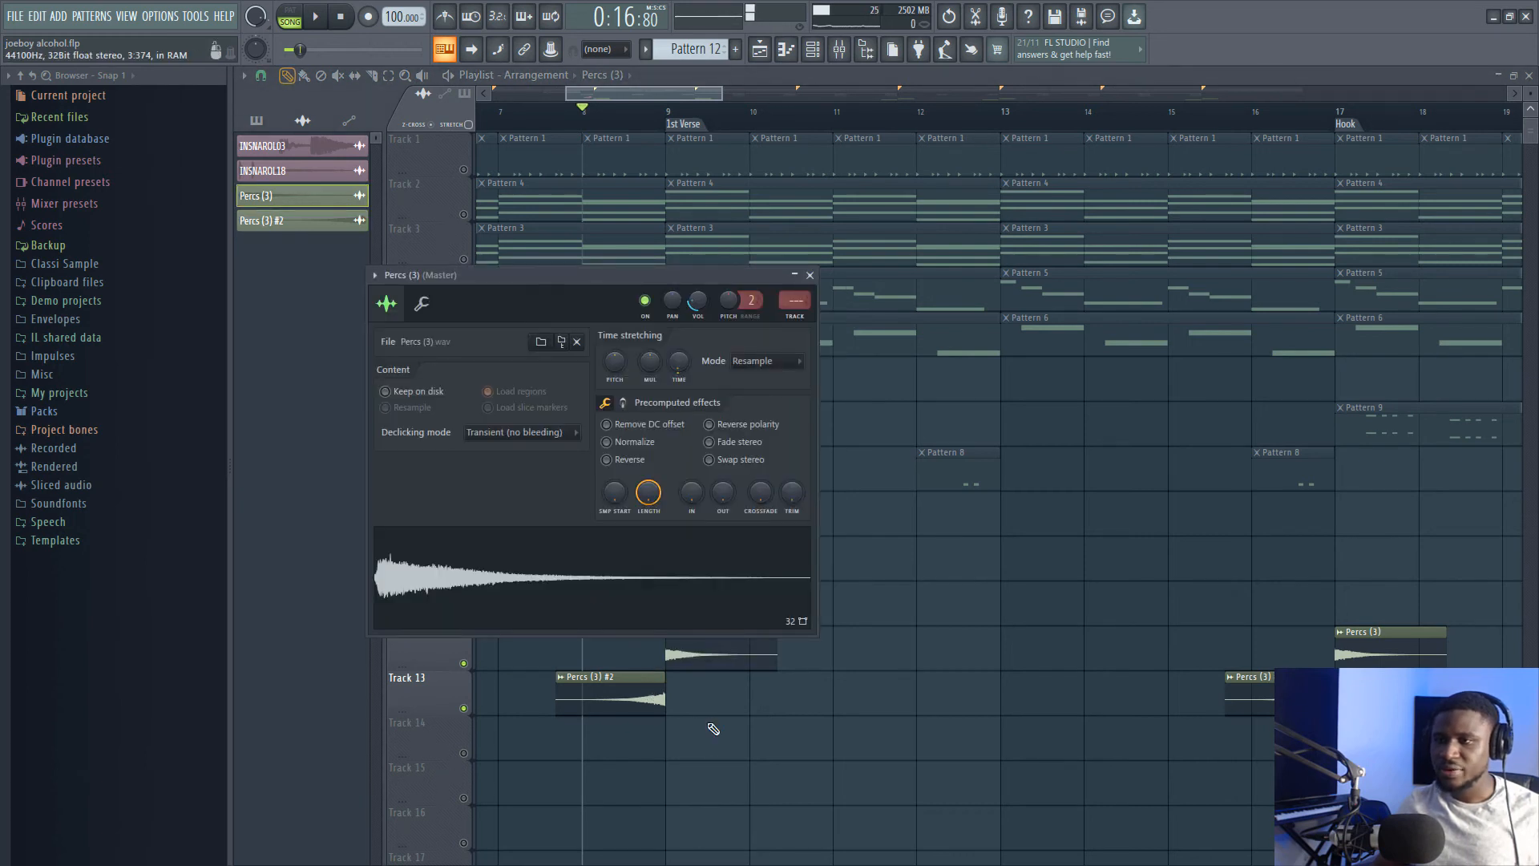
pyautogui.click(705, 661)
pyautogui.press('space')
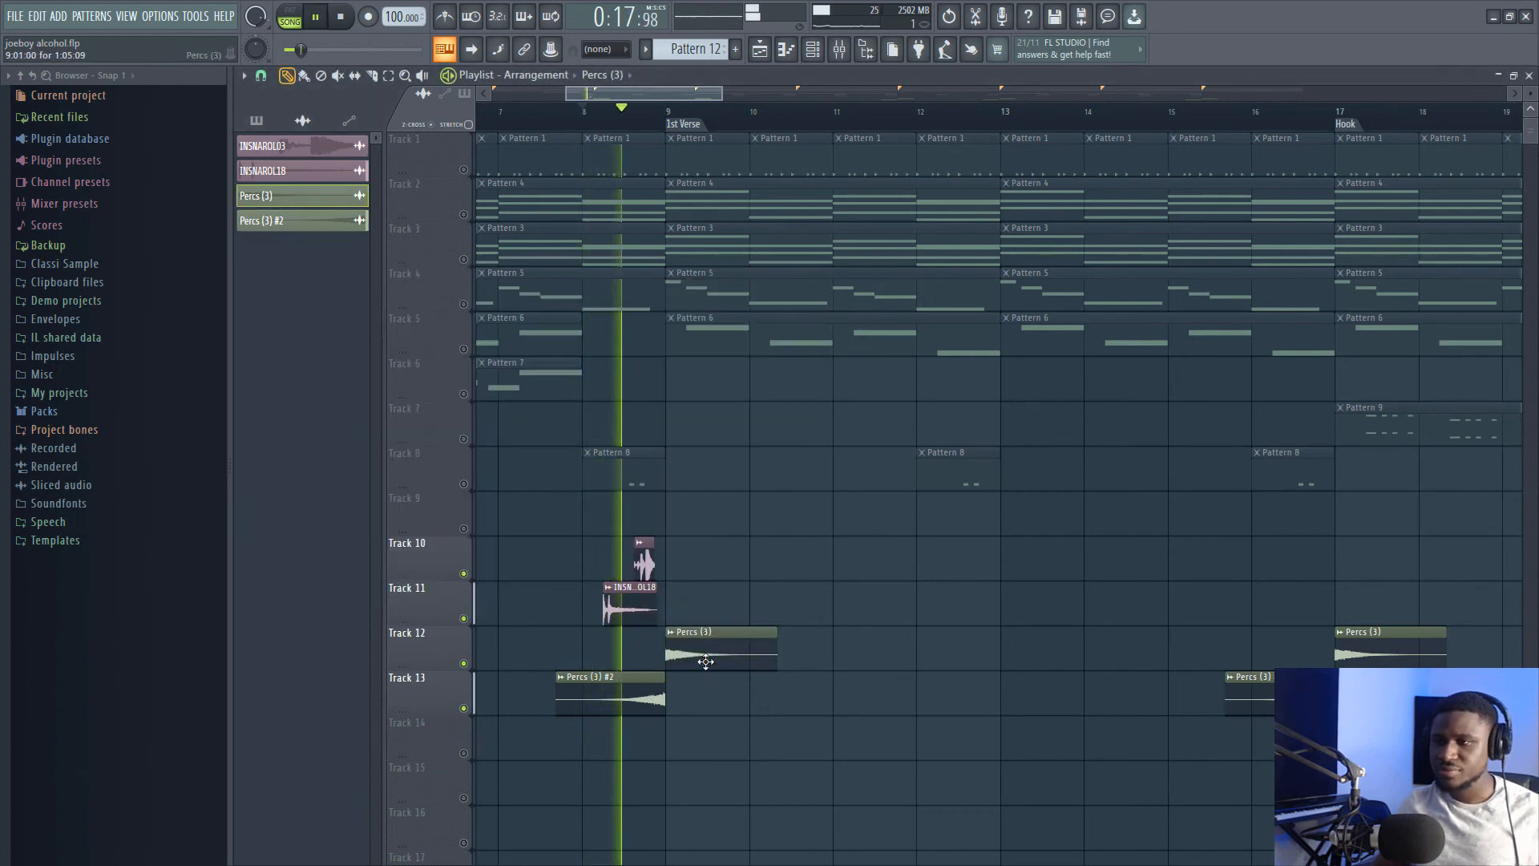
pyautogui.press('space')
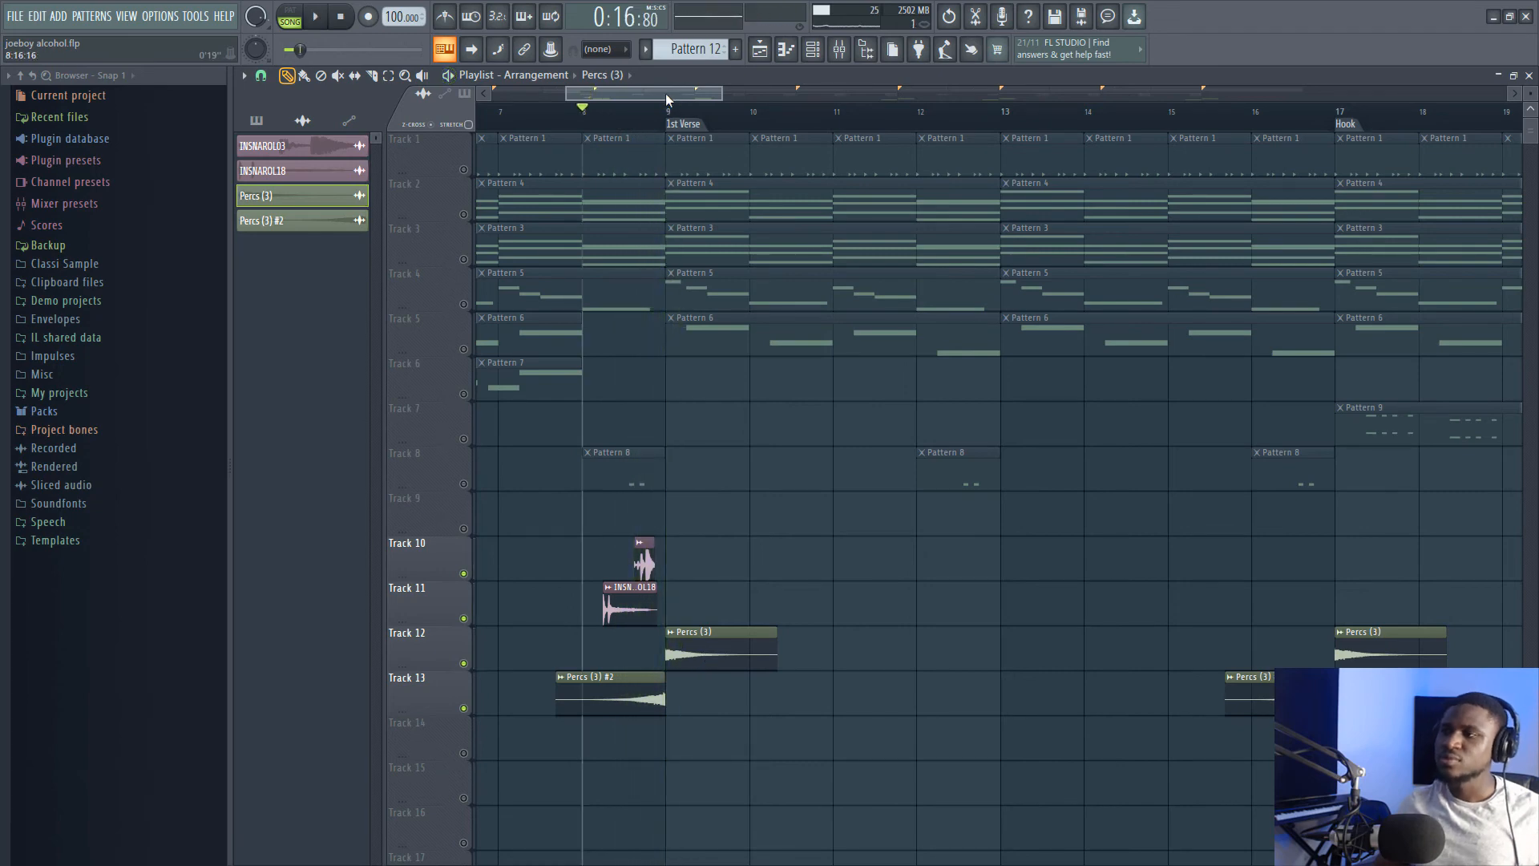
# Unmute all the arrangement's tracks and set the playlist snap to Bar
pyautogui.scroll(-8, 709, 125)
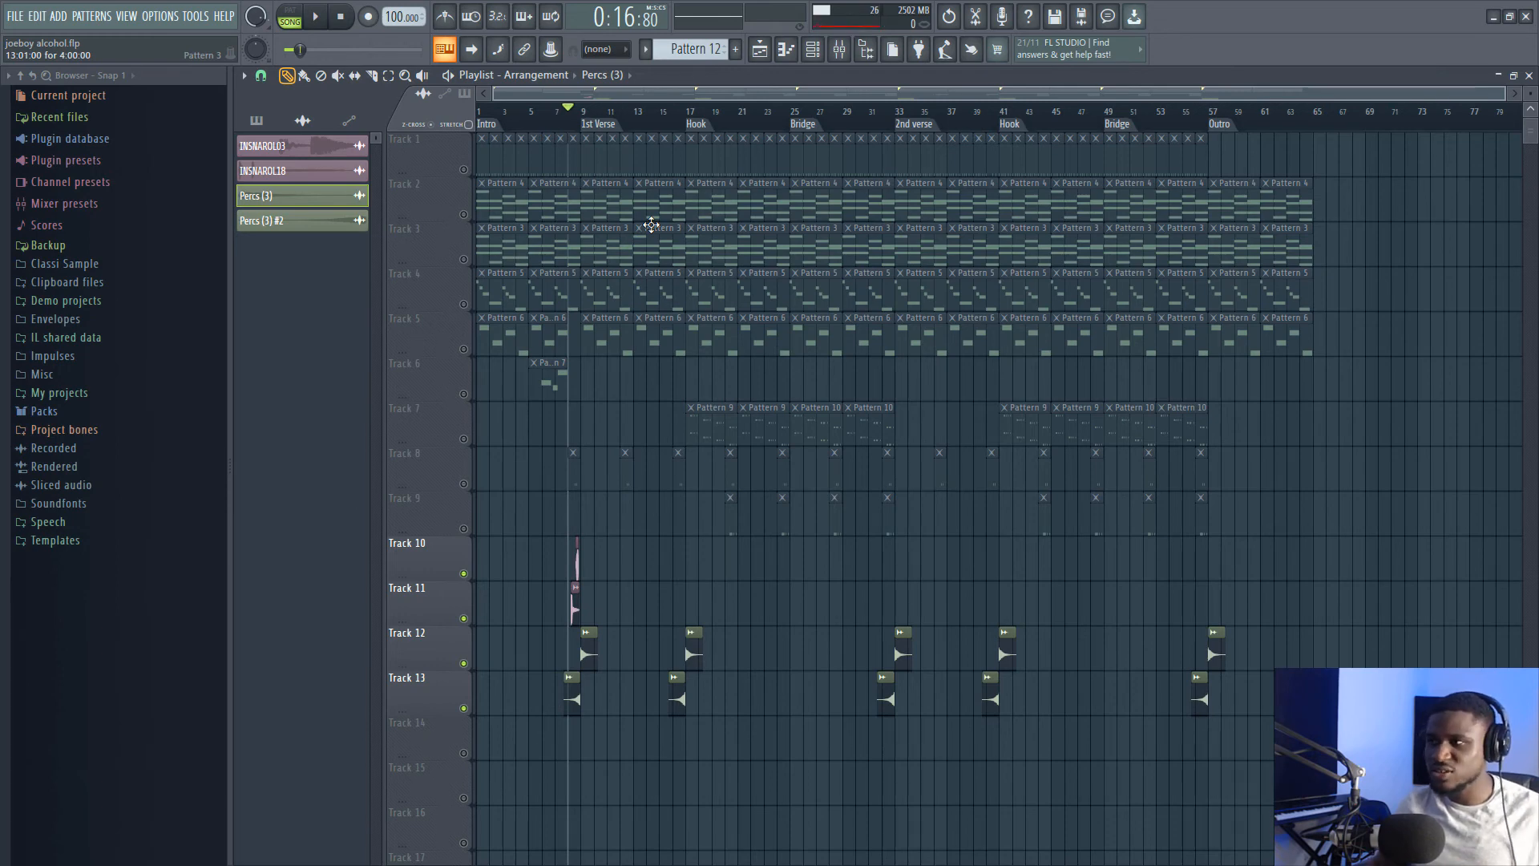
pyautogui.scroll(4, 604, 122)
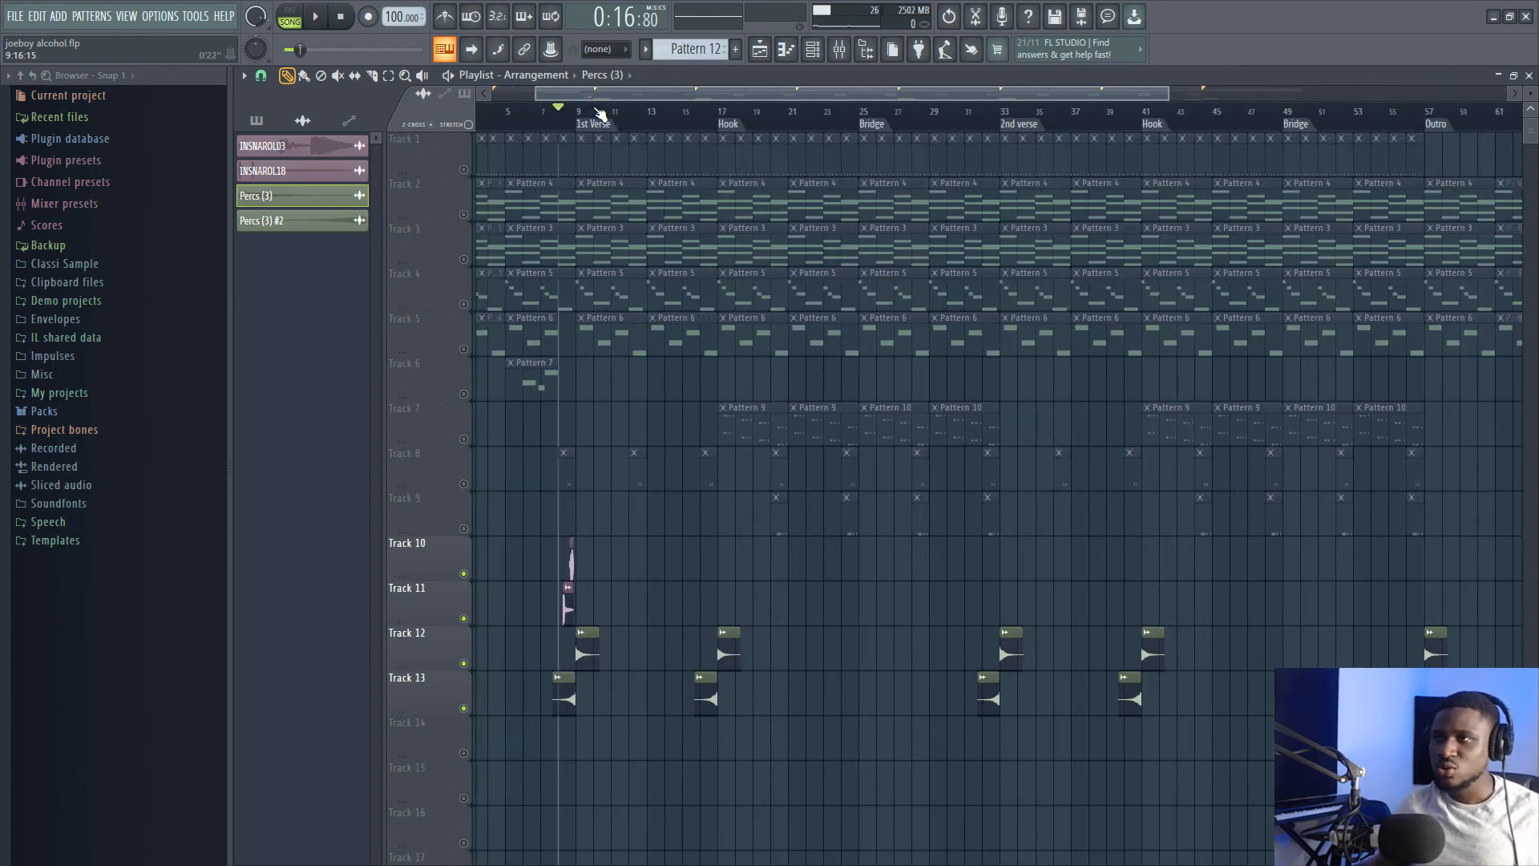
pyautogui.click(483, 95)
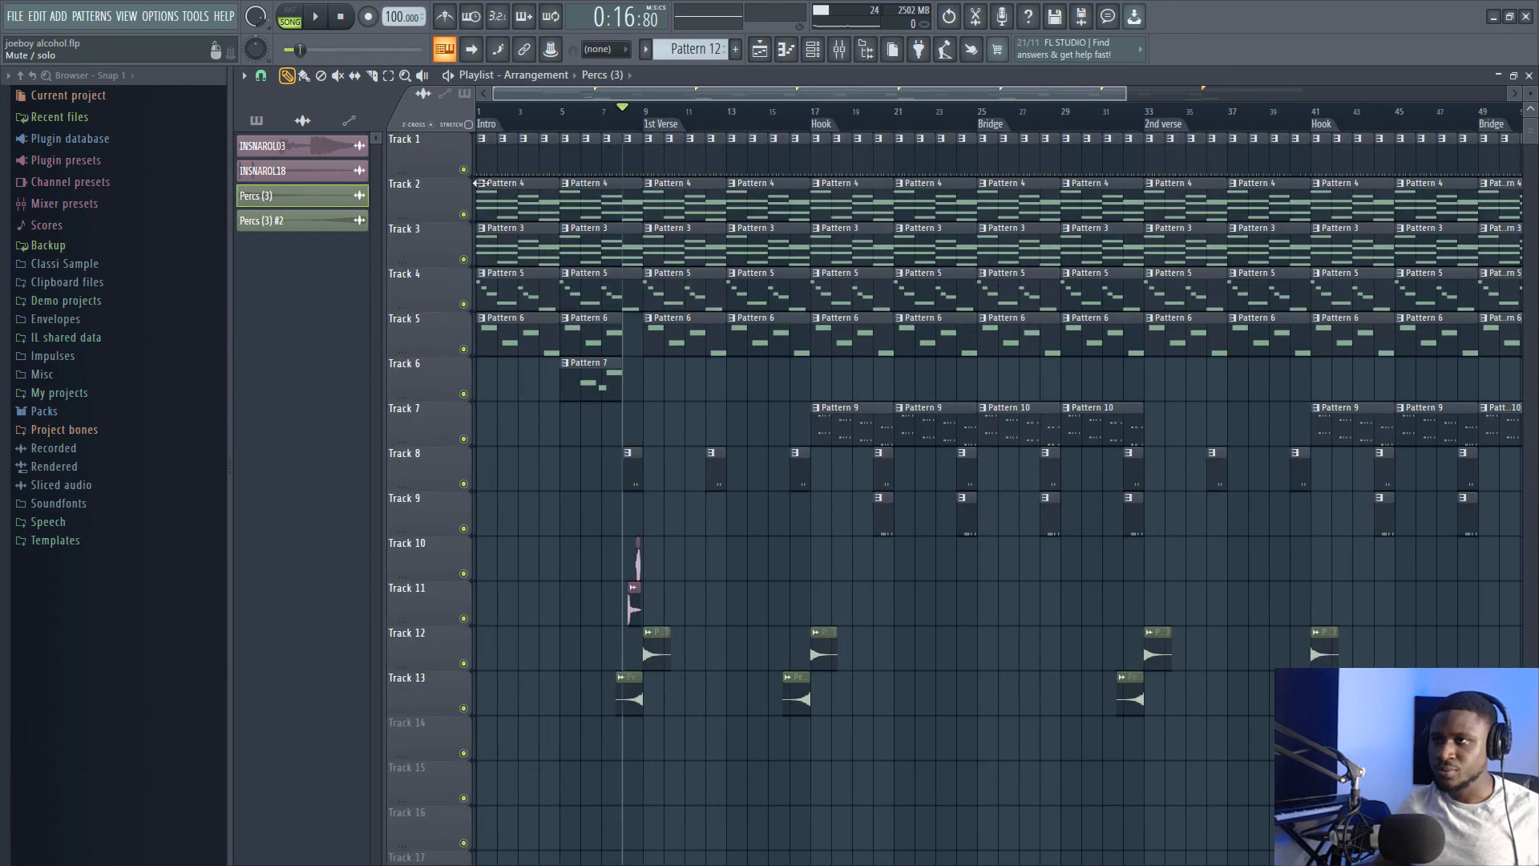
pyautogui.scroll(-1, 657, 132)
pyautogui.scroll(-1, 657, 133)
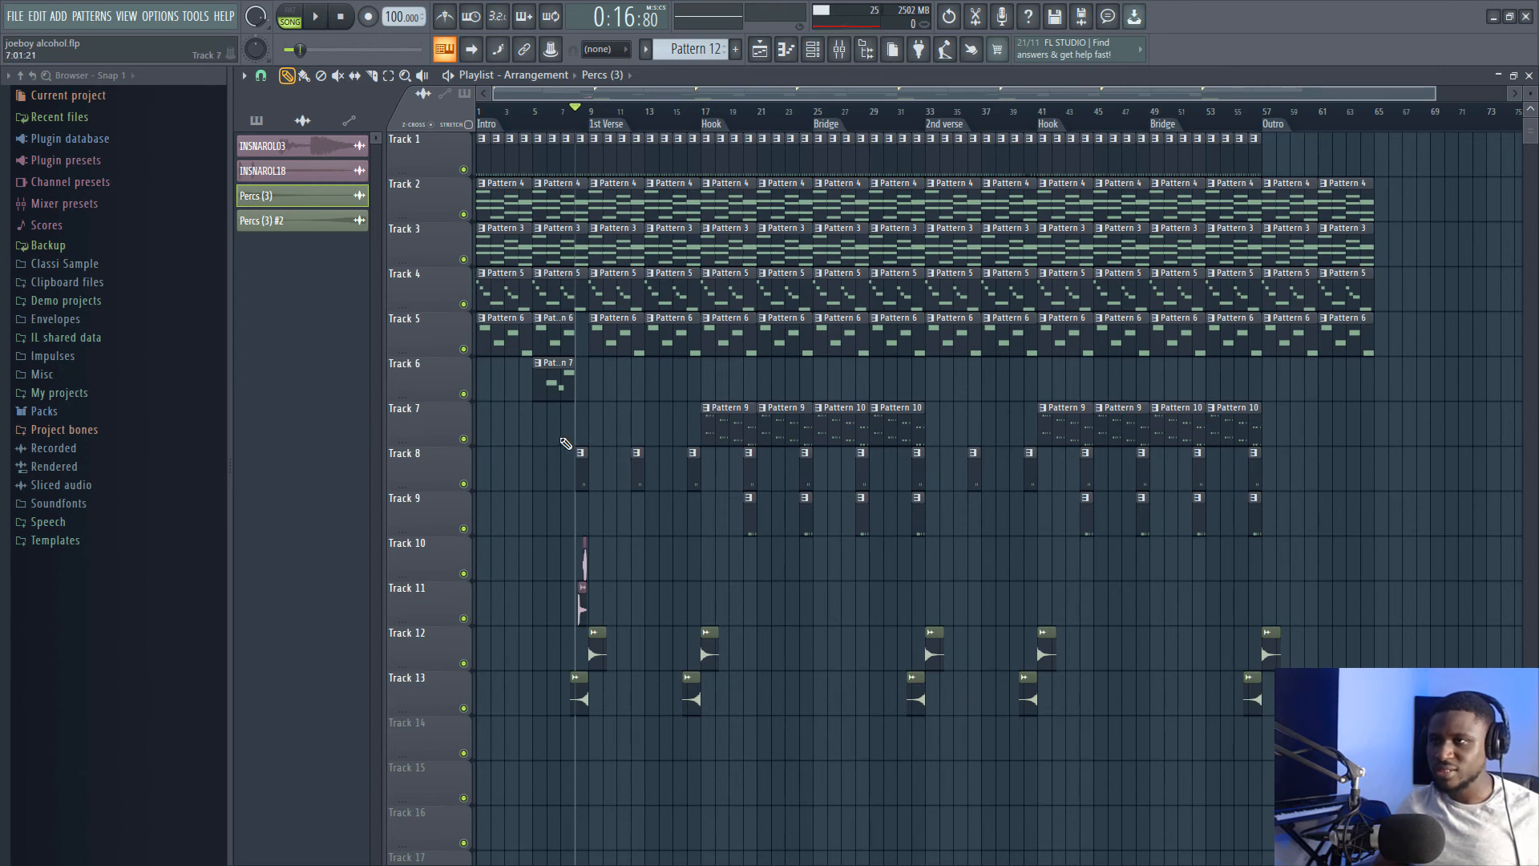
pyautogui.click(261, 75)
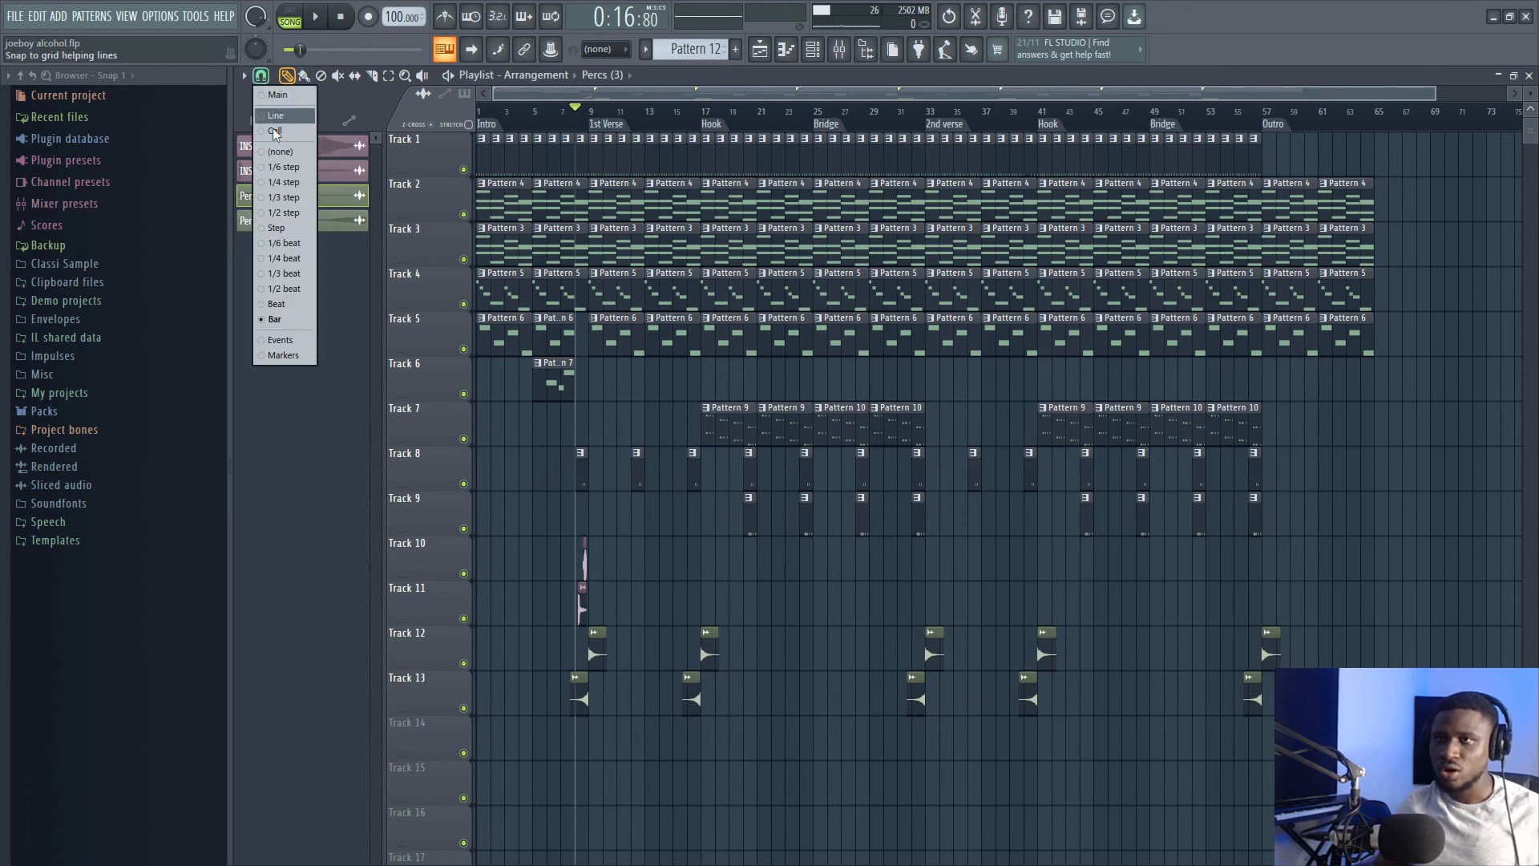
pyautogui.click(282, 318)
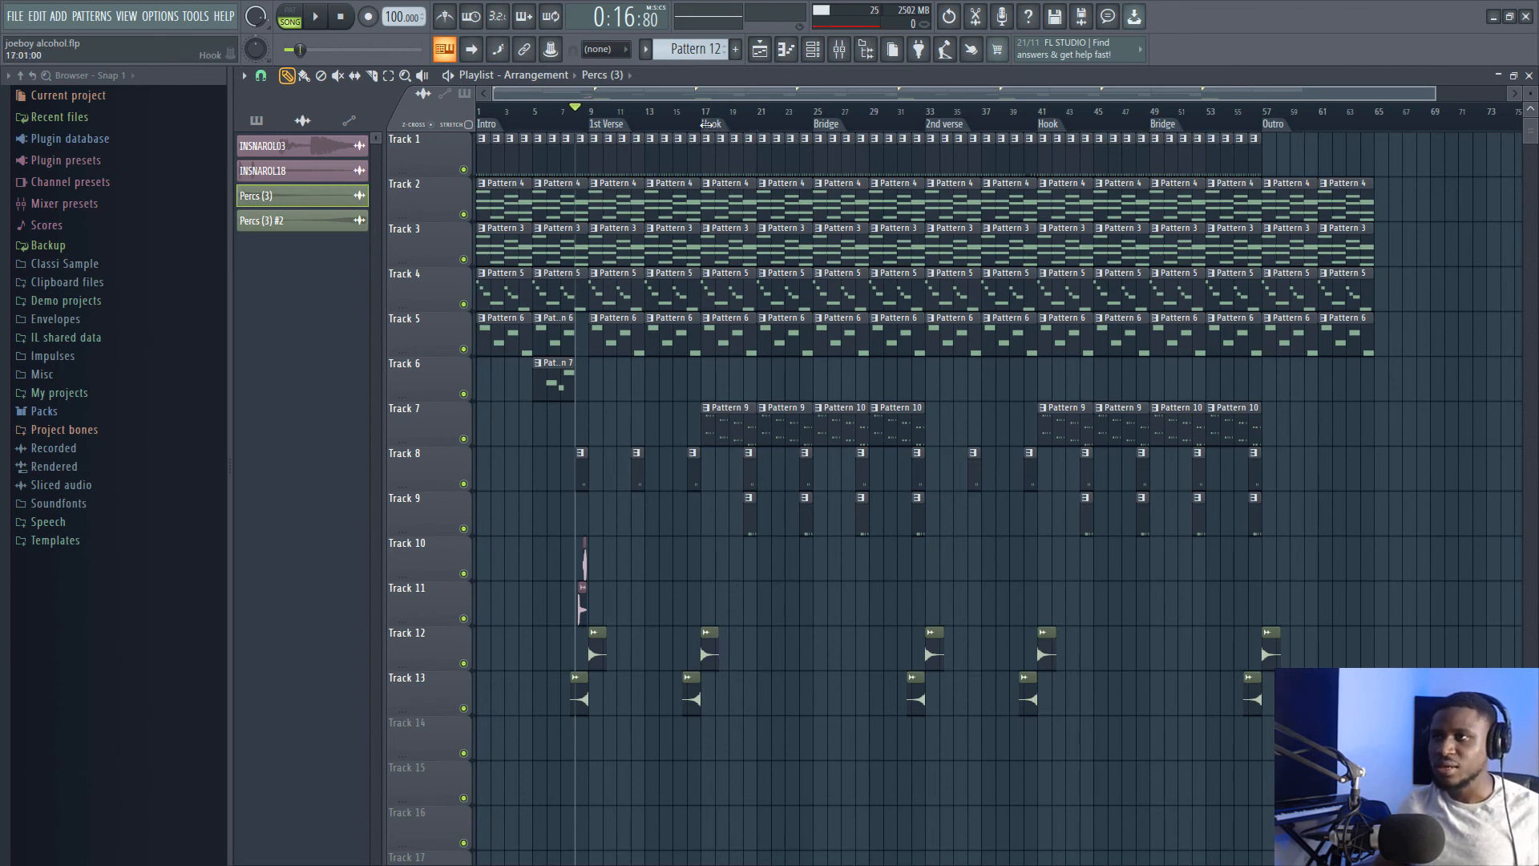
# Jump the playhead back and forth between the first Hook and Bridge markers to compare where the sections begin
pyautogui.click(716, 125)
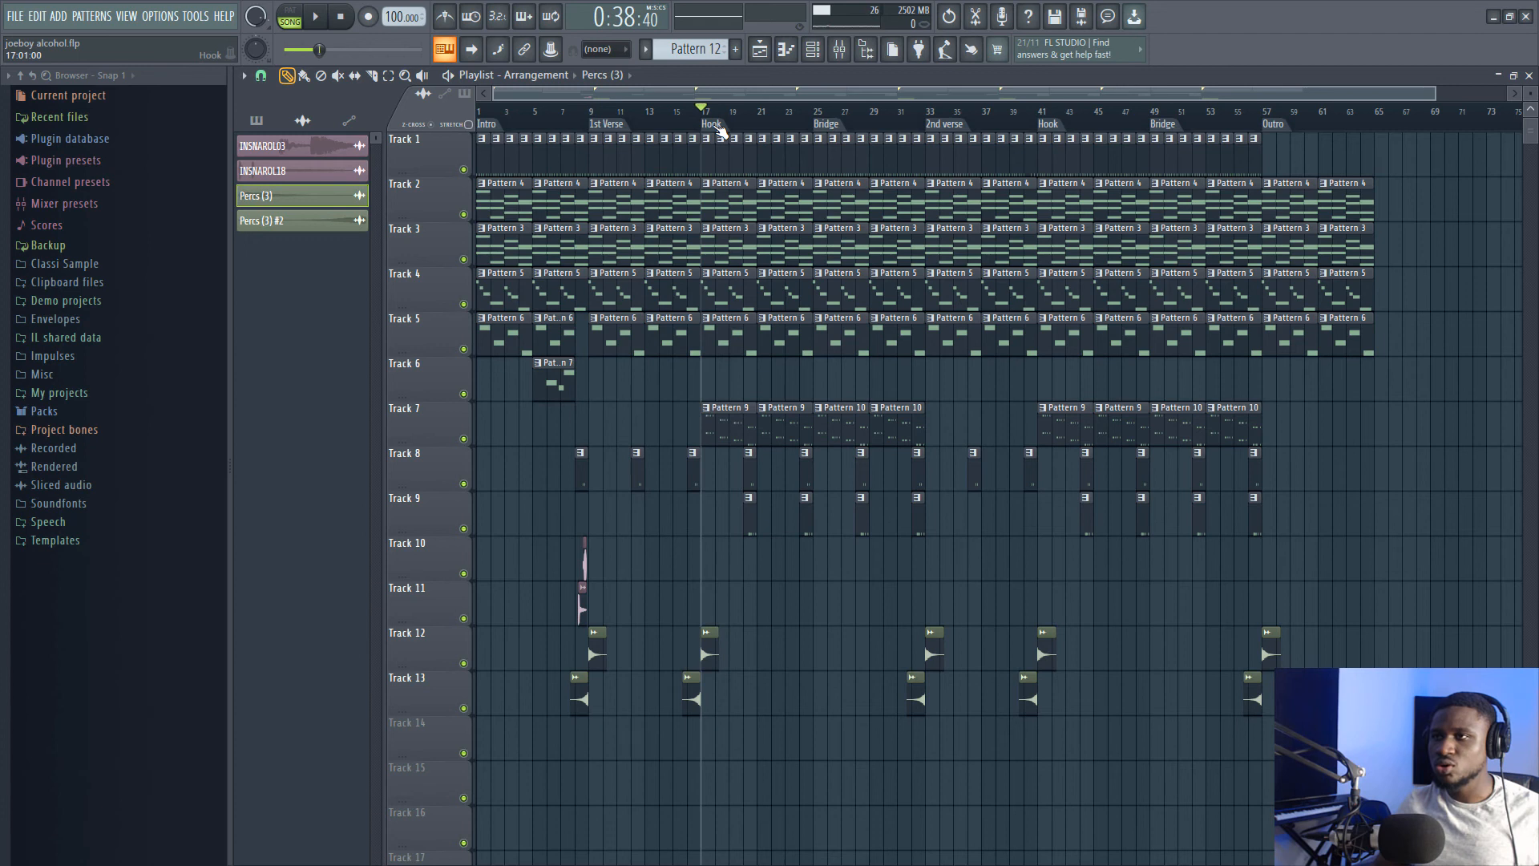
pyautogui.click(832, 128)
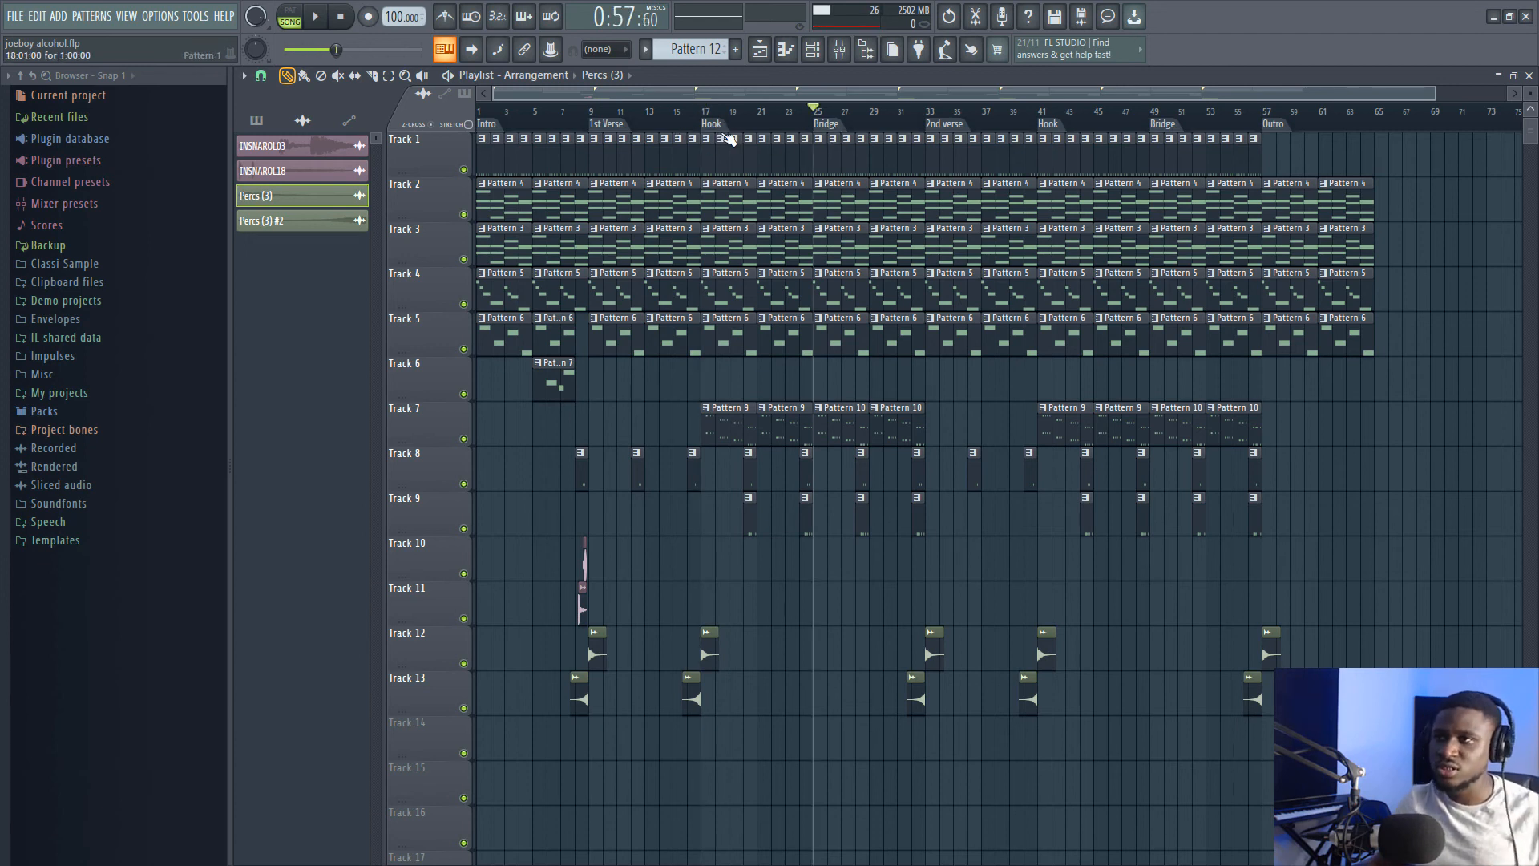
pyautogui.rightClick(720, 131)
pyautogui.click(713, 124)
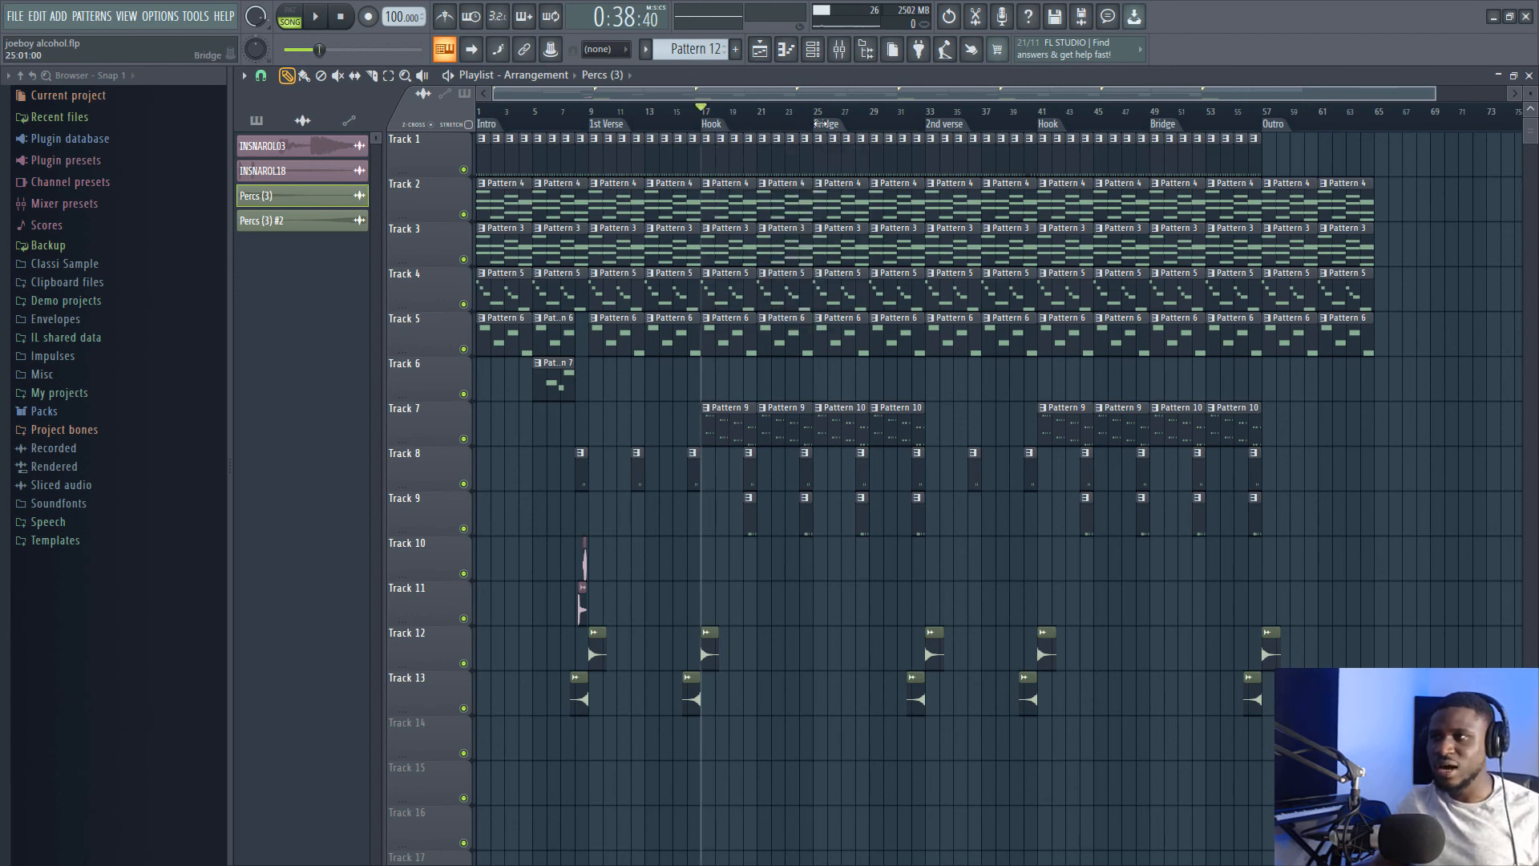
pyautogui.click(826, 125)
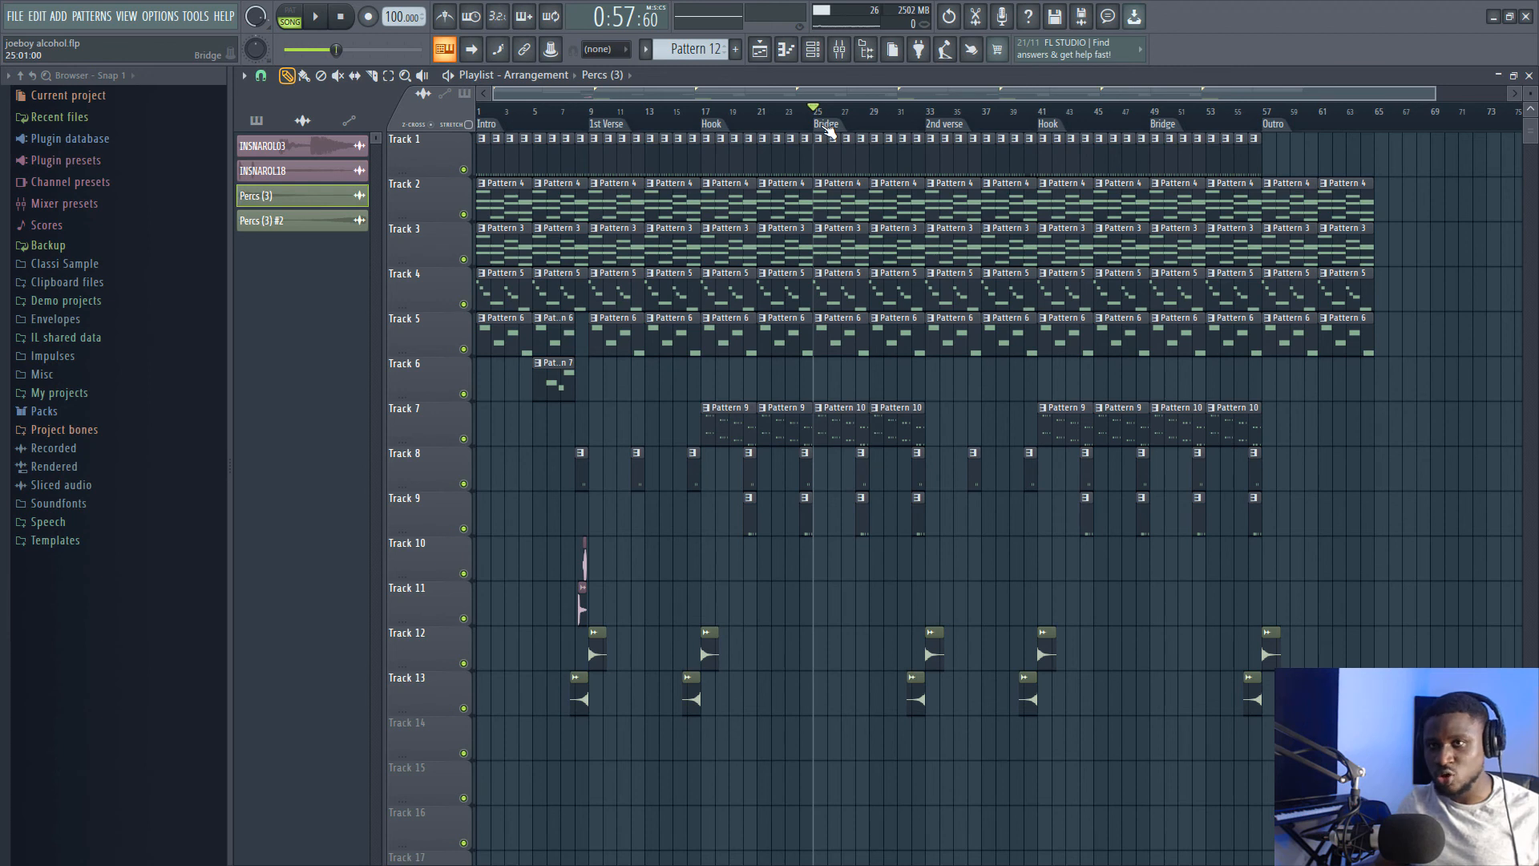
# Play the full arrangement from the first Hook marker at bar 17
pyautogui.click(711, 125)
pyautogui.press('space')
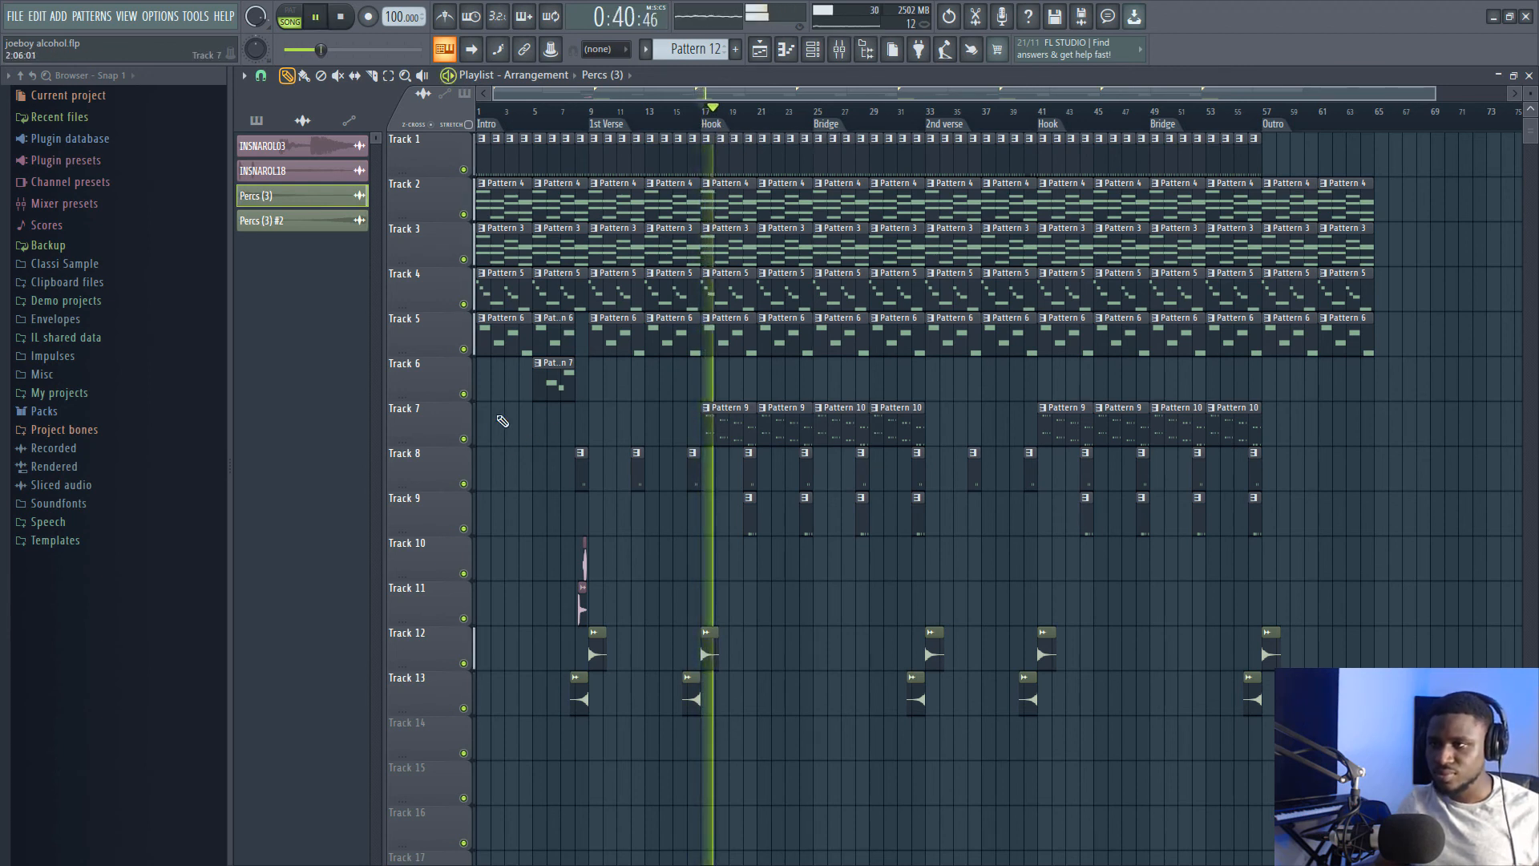
pyautogui.scroll(4, 731, 126)
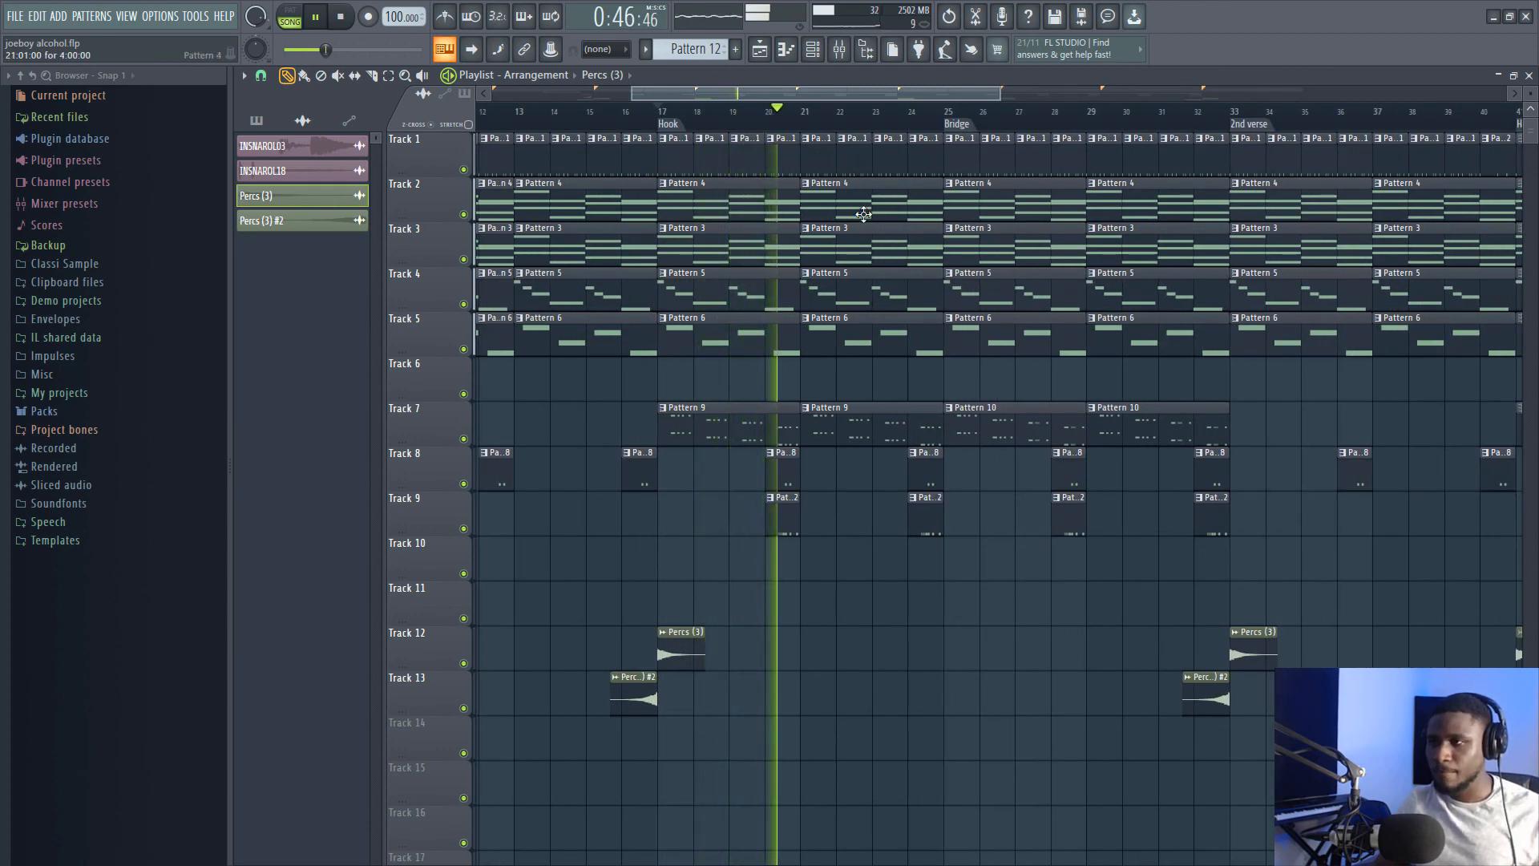
pyautogui.press('space')
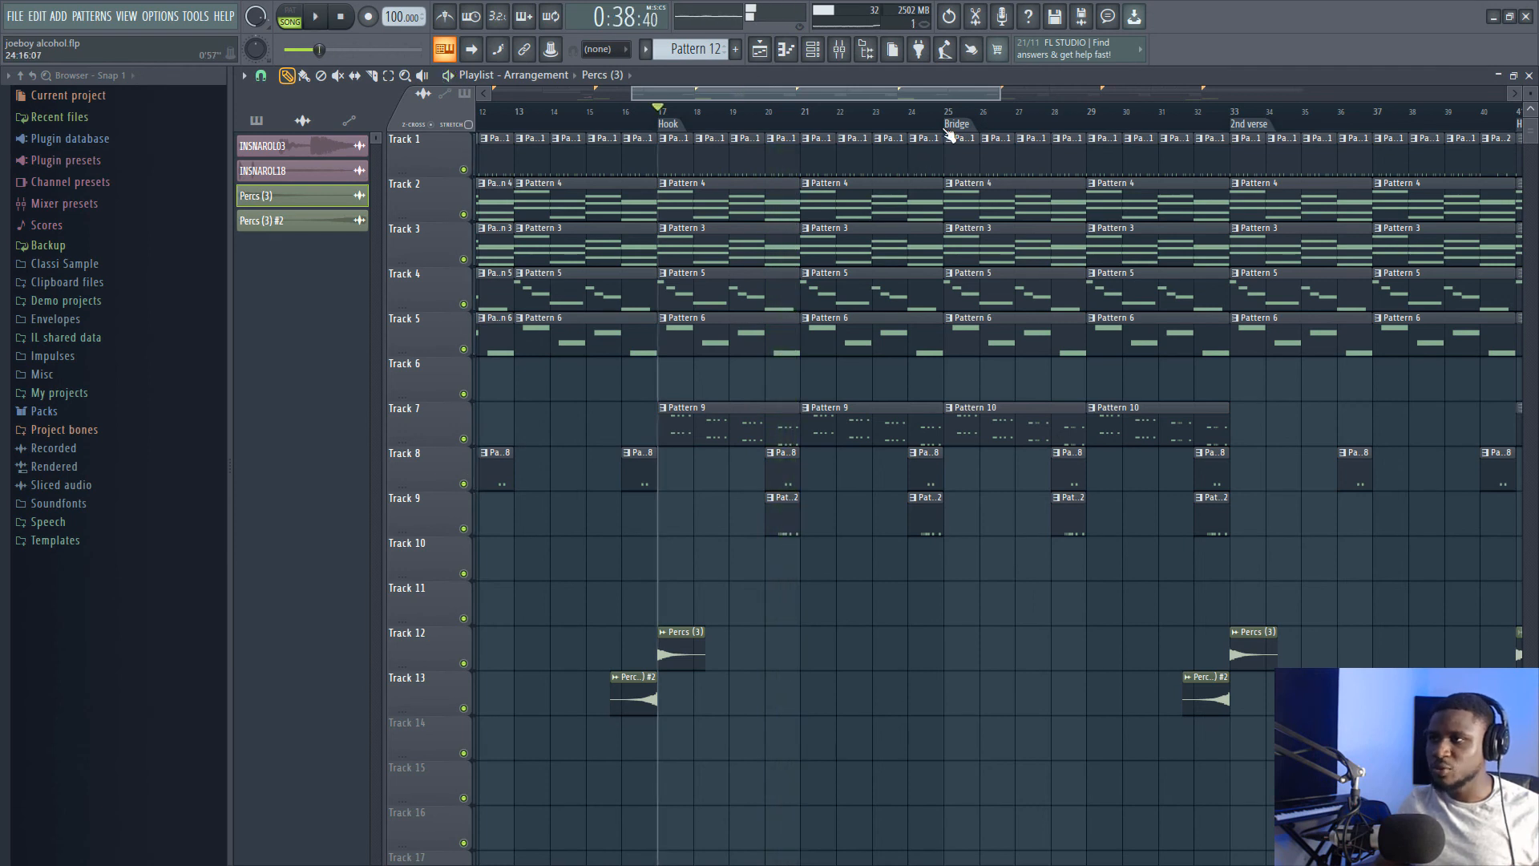
# Play the full arrangement from the first Bridge marker at bar 25
pyautogui.click(960, 128)
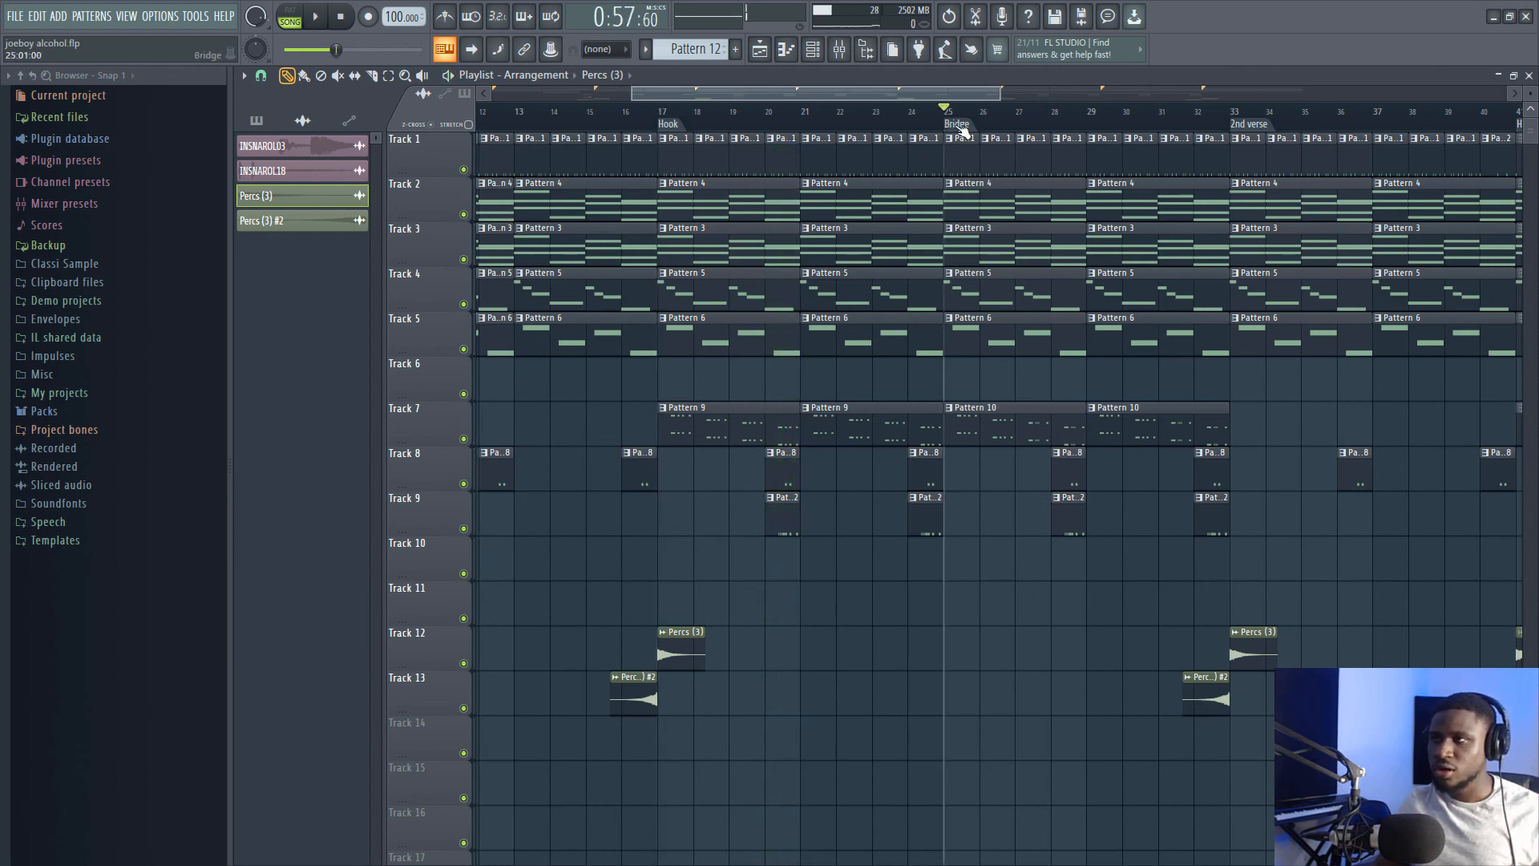
pyautogui.press('space')
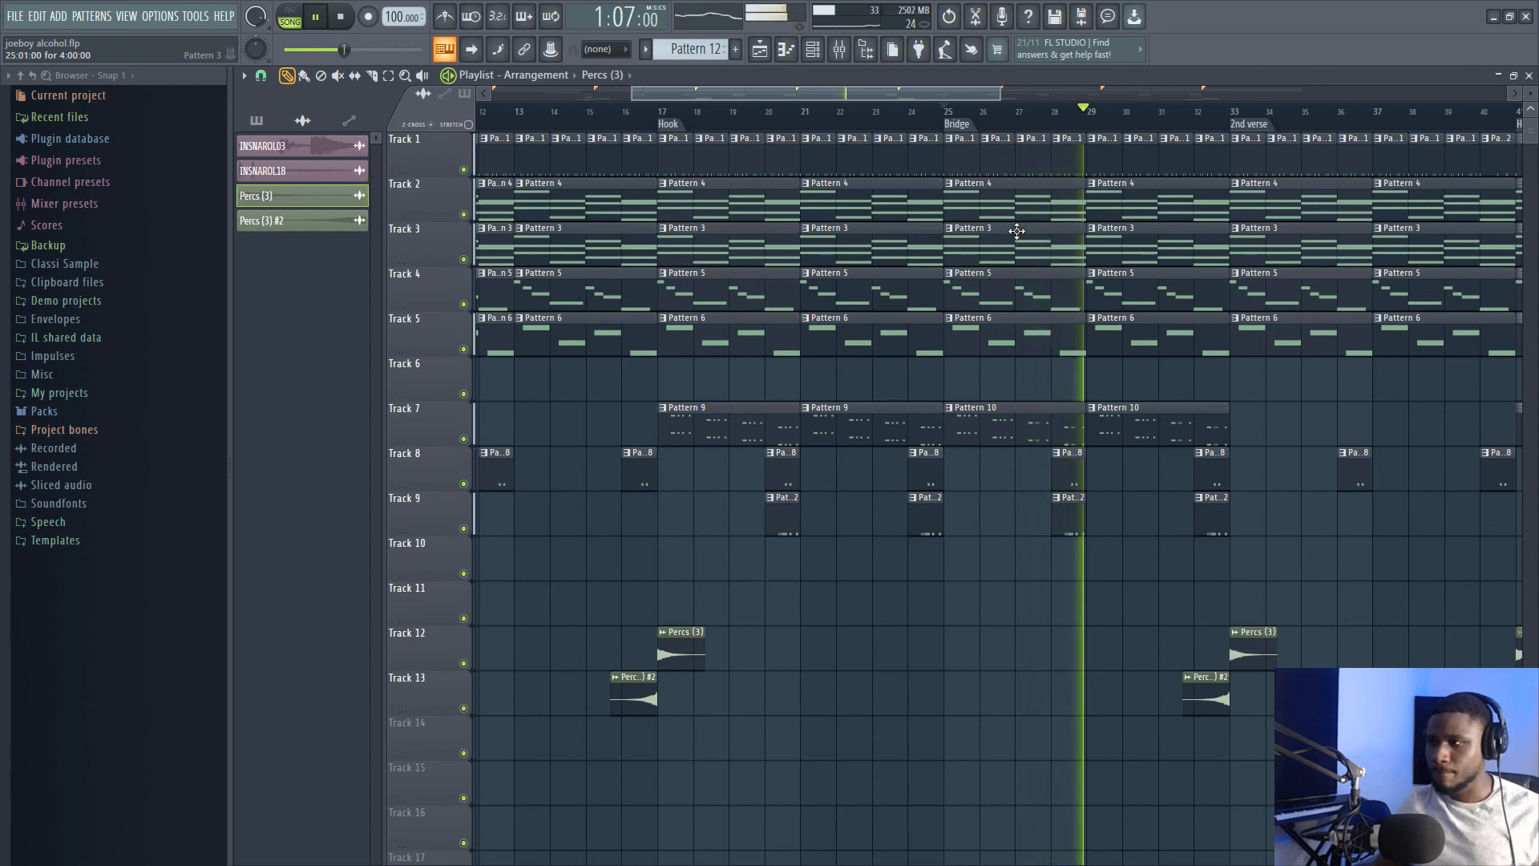
pyautogui.press('space')
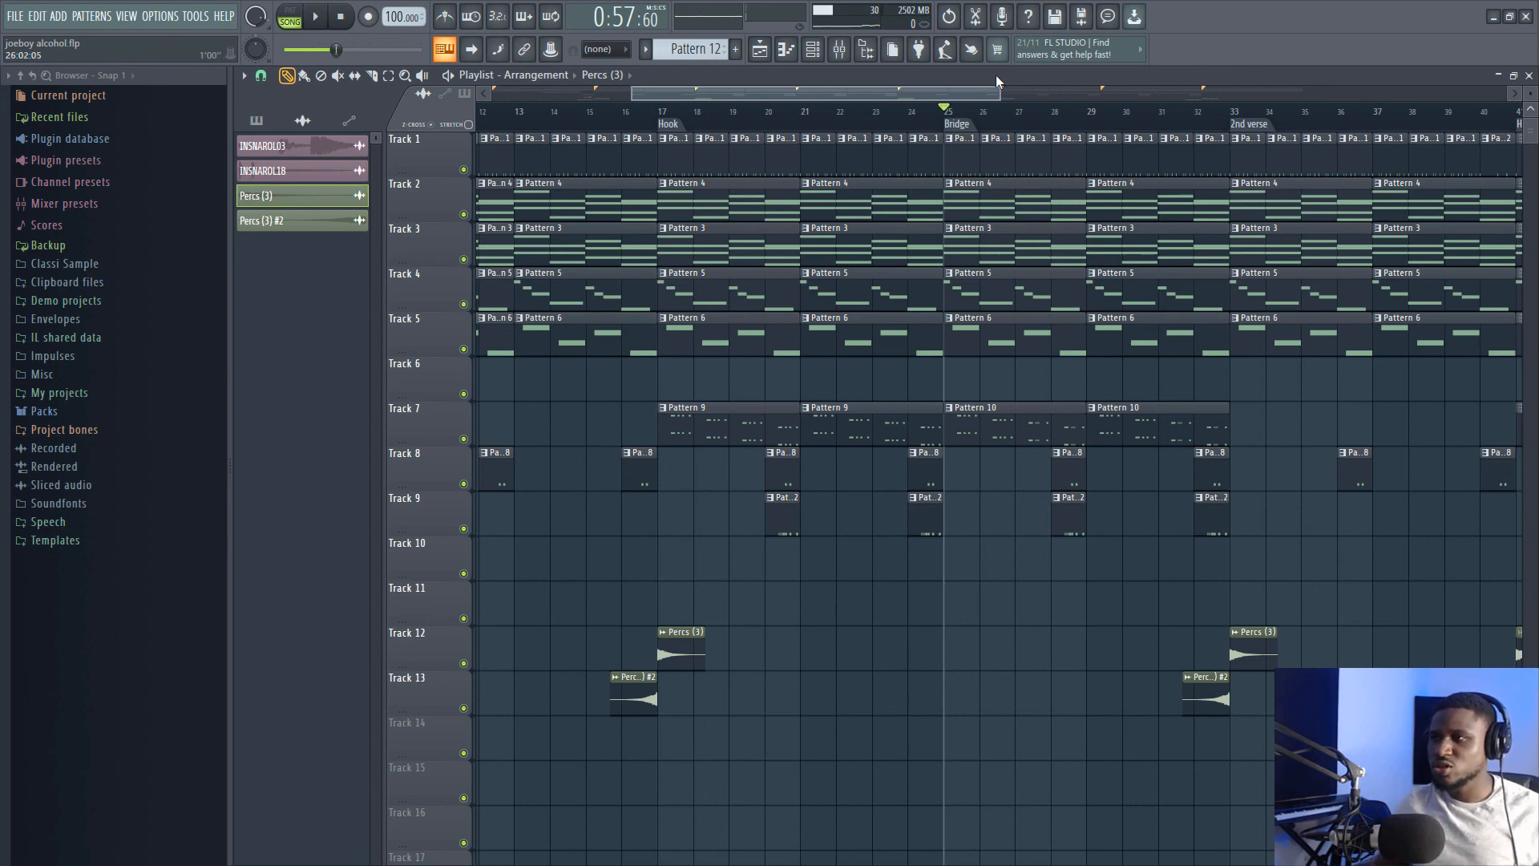
# Show the whole arrangement and move the playhead to the 1st Verse marker at bar 9
pyautogui.scroll(-8, 968, 131)
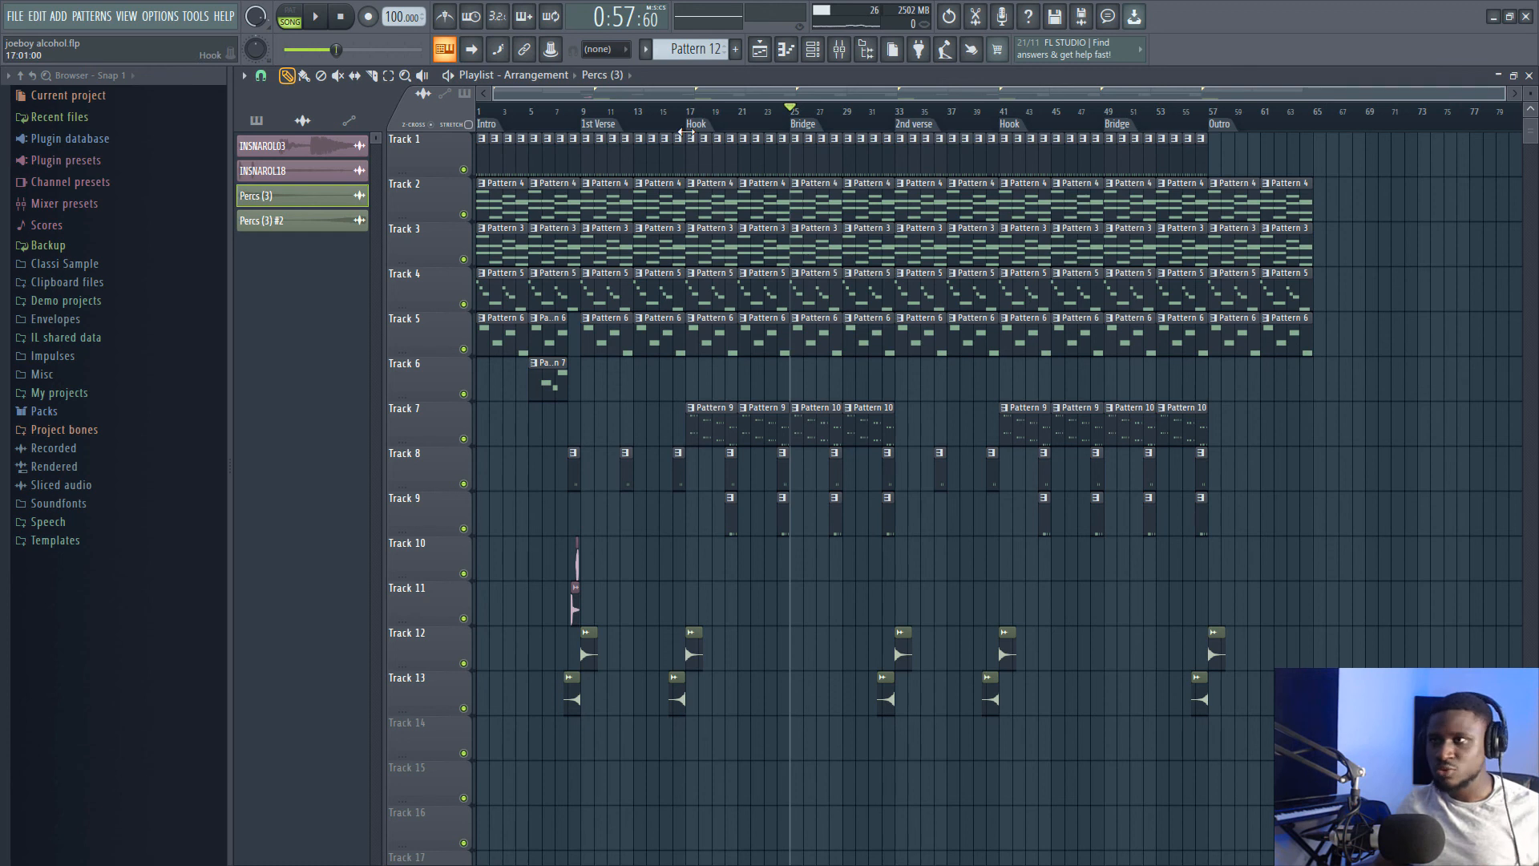
pyautogui.click(599, 129)
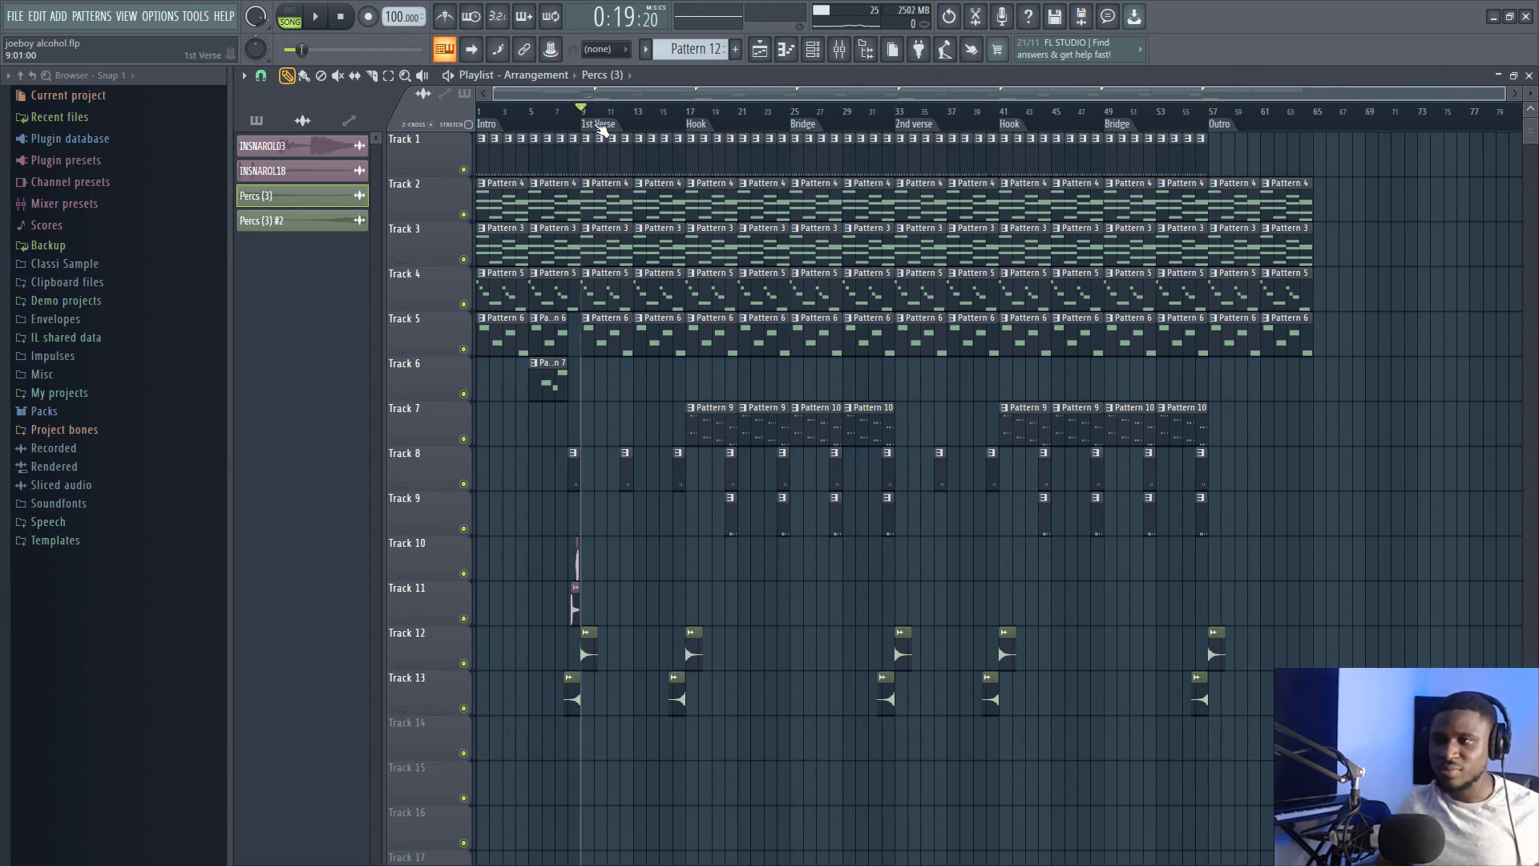